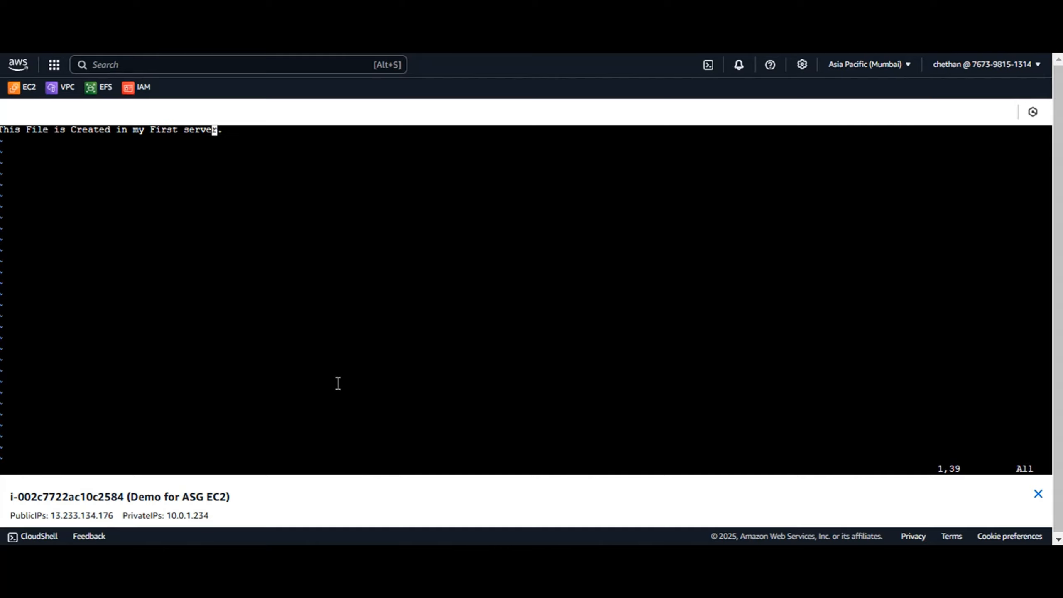
Exit the vi editor and display the contents of text1 with cat, clearing the terminal at the end
text(:q)
key(Return)
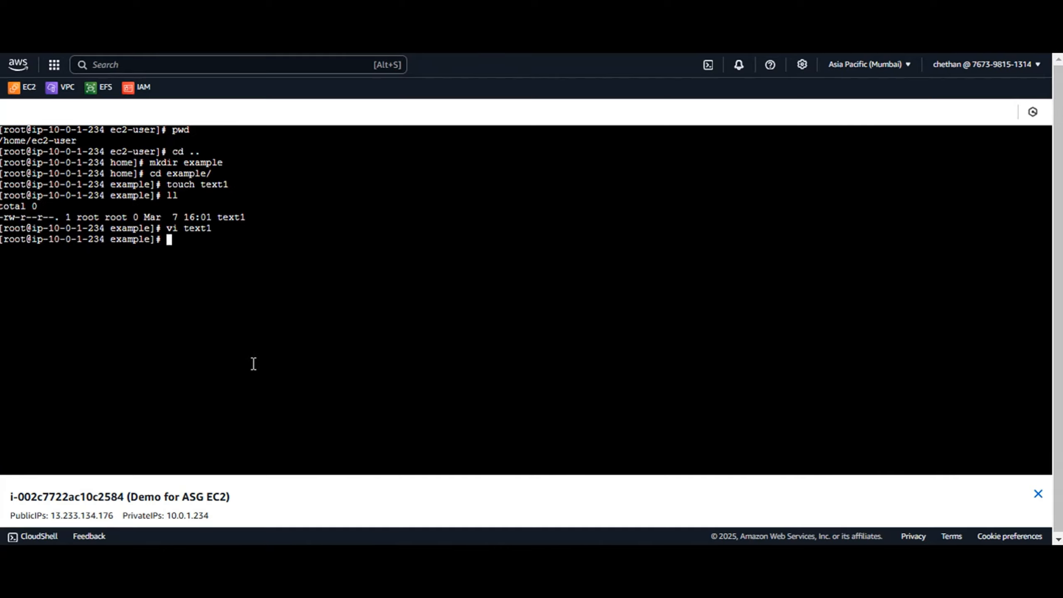
text(cat te)
key(Tab)
key(Return)
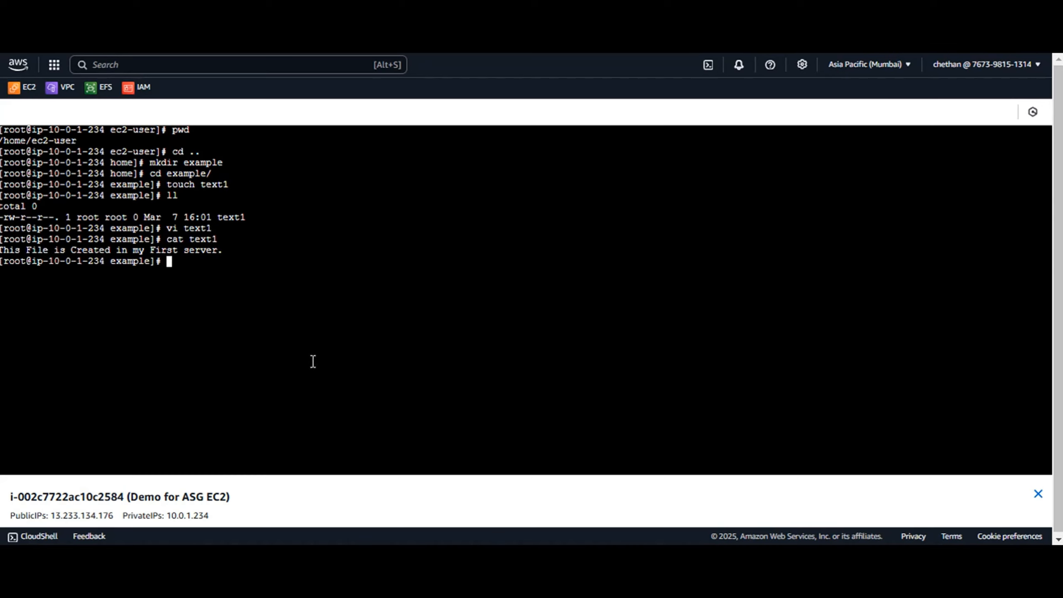
text(clear)
key(Return)
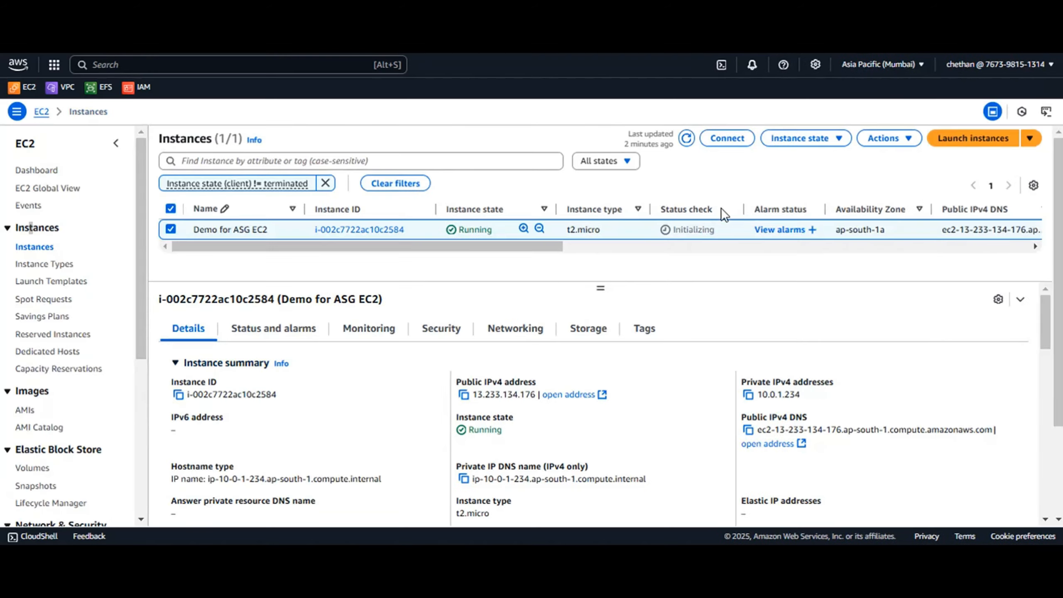
Refresh the EC2 instances list to check the instance's status, and change the terminal's working directory to /home/
click(689, 141)
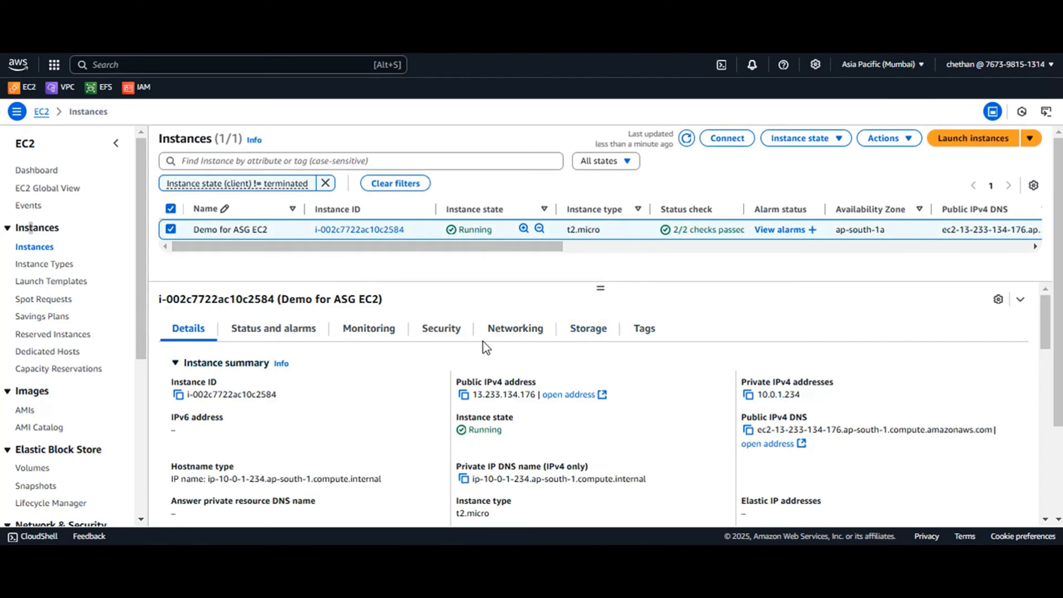
mouse_move(590, 542)
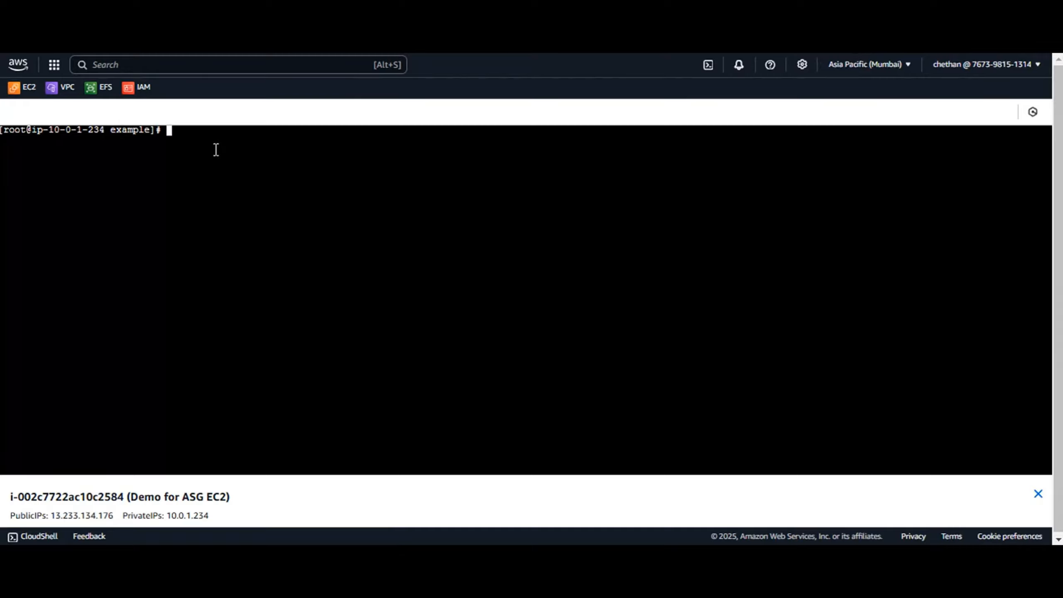
text(cd /home/)
key(Return)
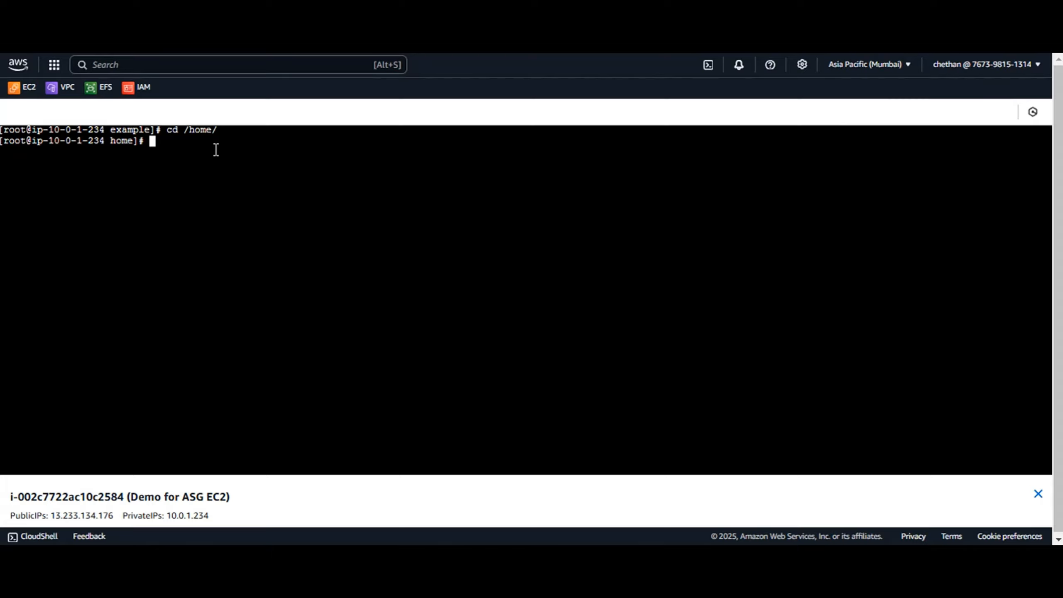
Try to enable EPEL on the instance by running "sudo amazon-linux-extras enable epel", copied from the Notepad notes
click(620, 561)
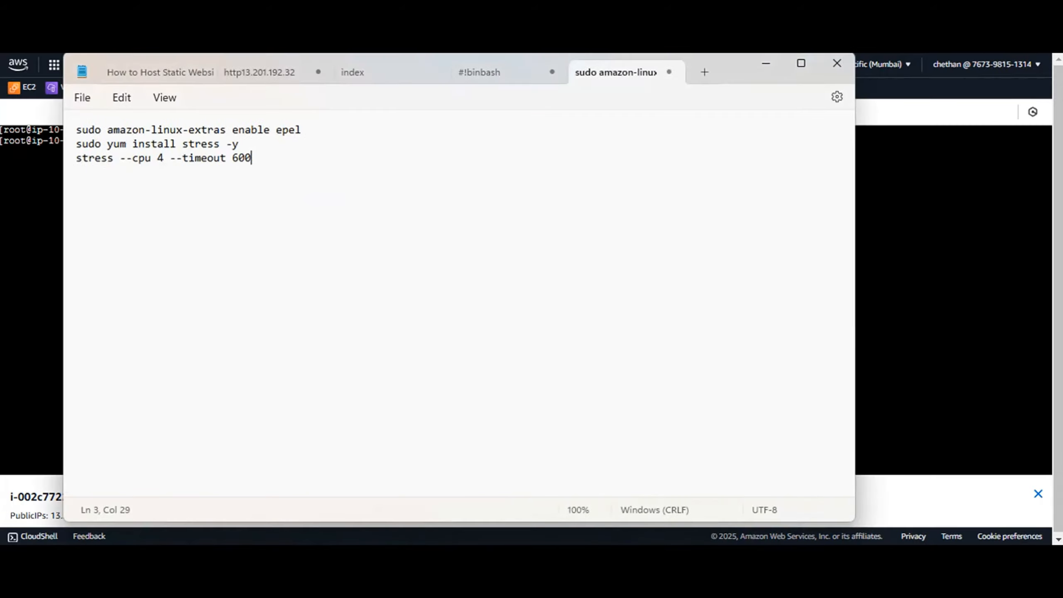
triple_click(72, 131)
key(ctrl+c)
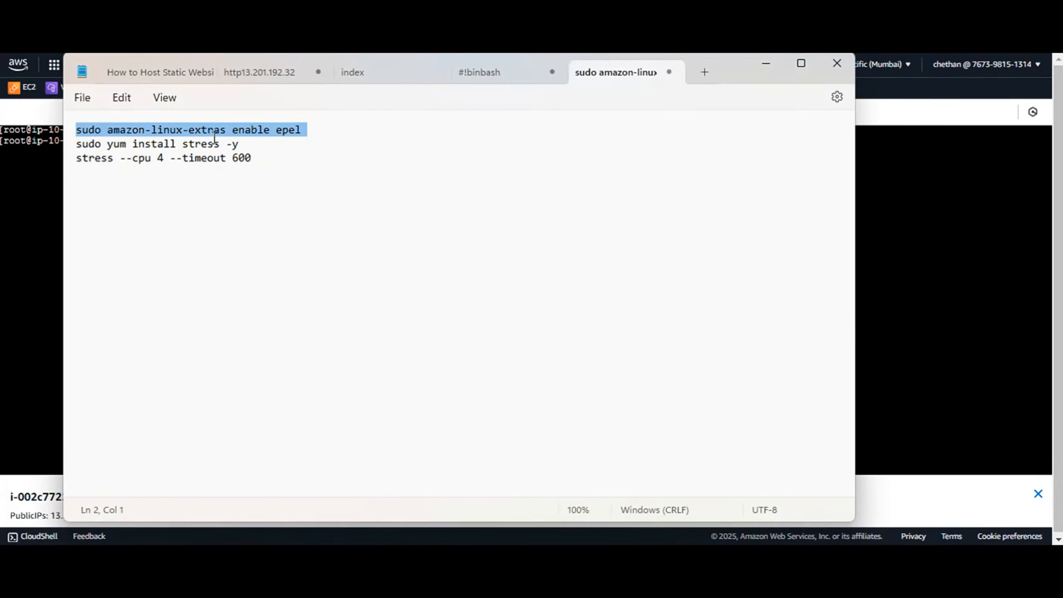
key(alt+Tab)
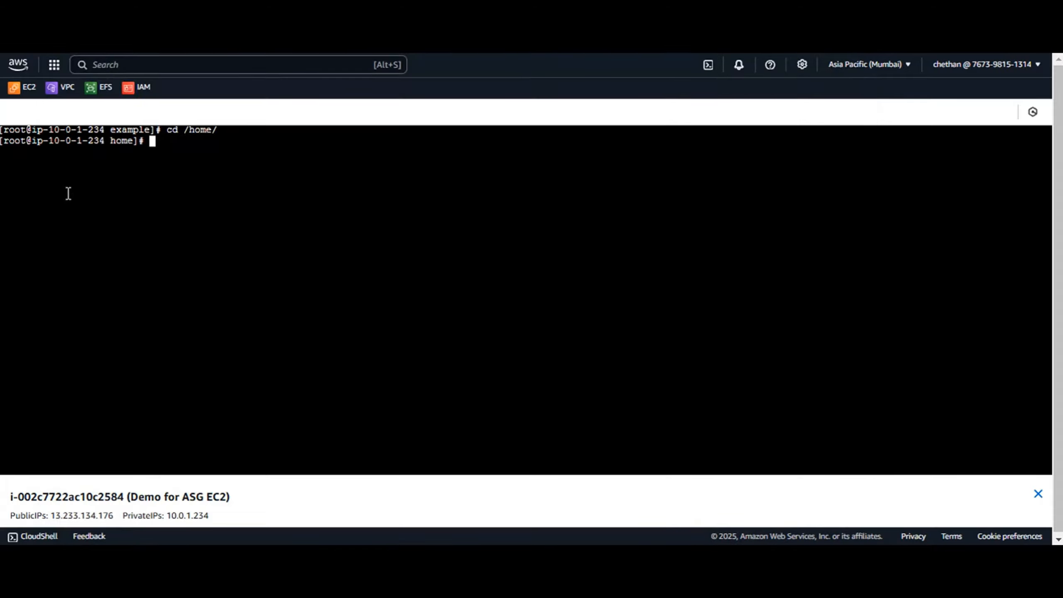
right_click(200, 156)
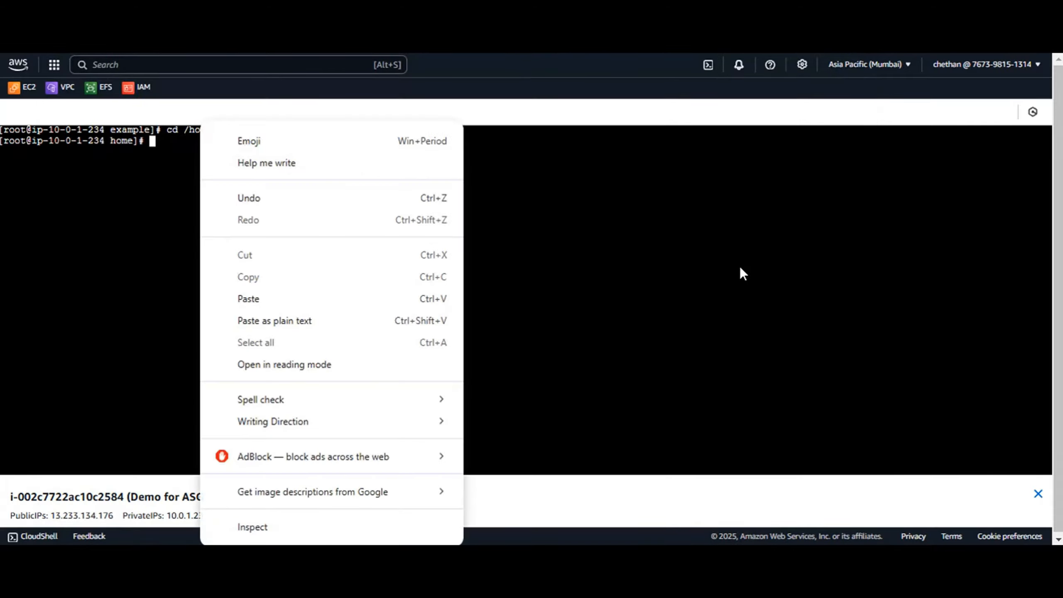
click(272, 297)
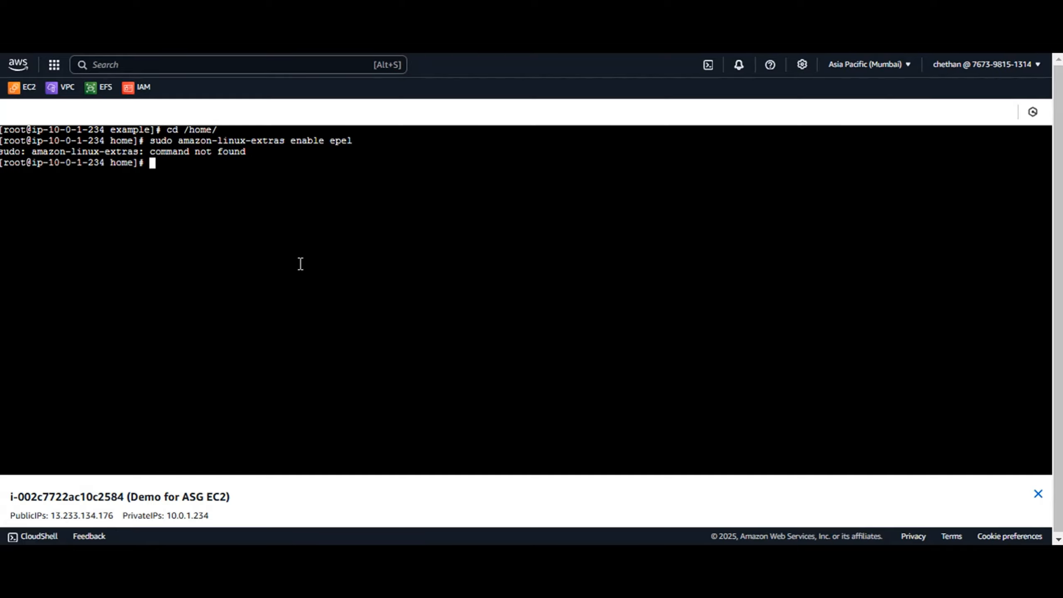
Install the stress tool by running "sudo yum install stress -y" from the Notepad notes, and clear the terminal
key(alt+Tab)
click(79, 150)
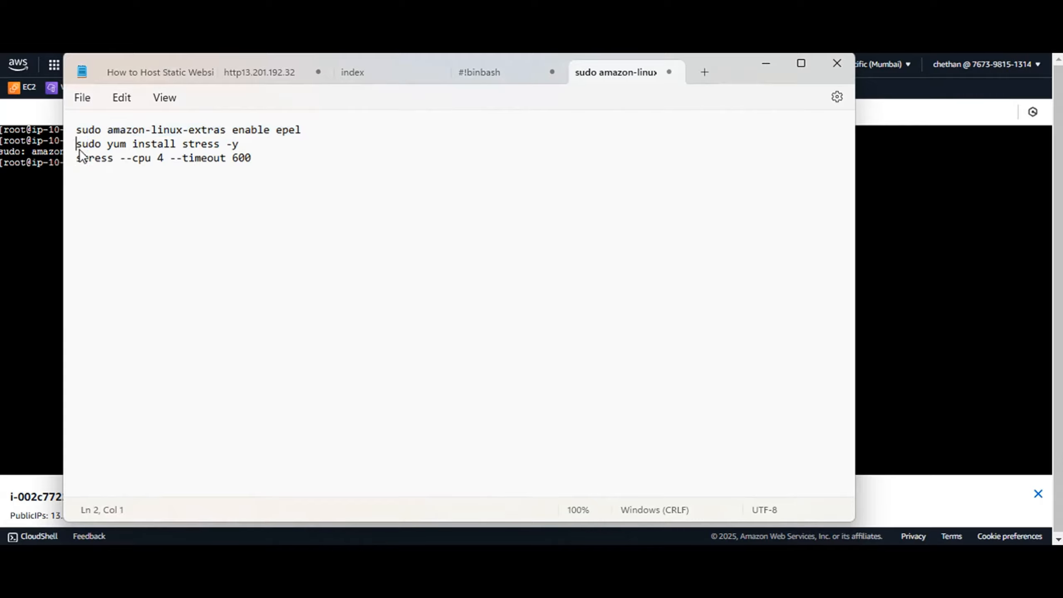
drag(80, 151, 254, 146)
key(alt+Tab)
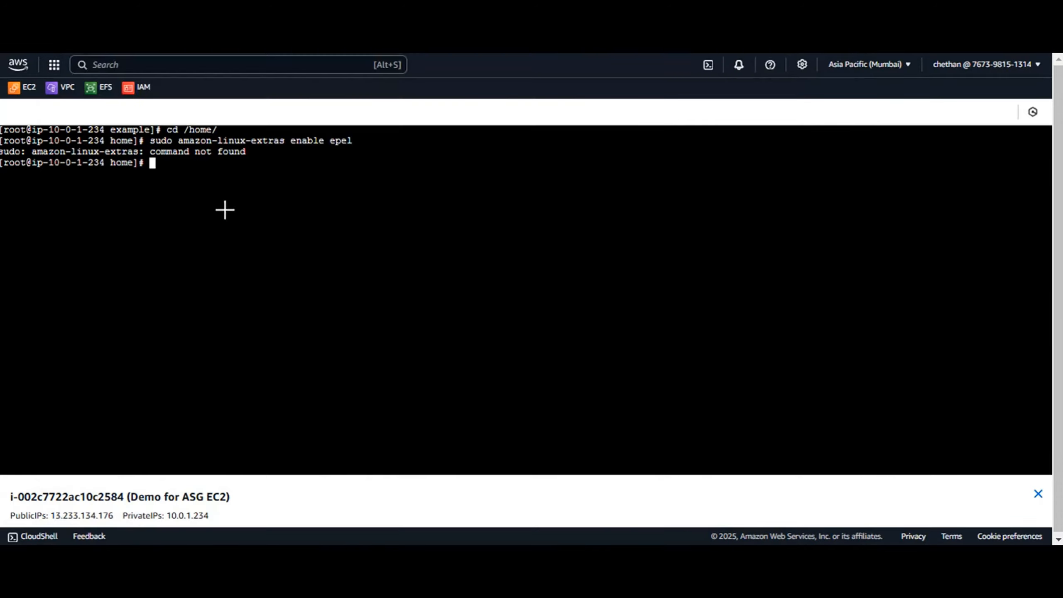
right_click(204, 172)
click(268, 299)
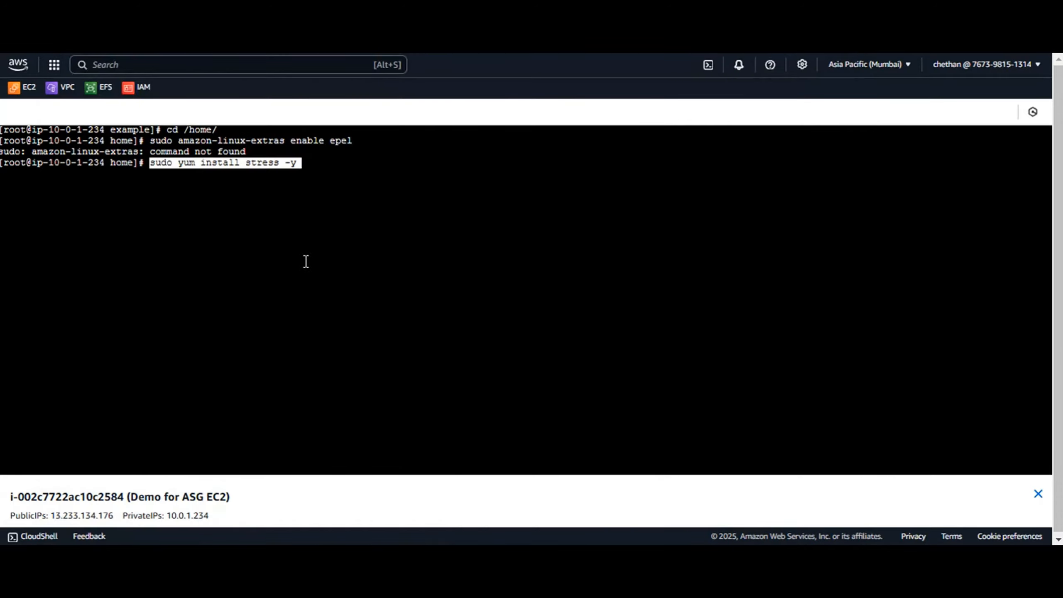
key(Return)
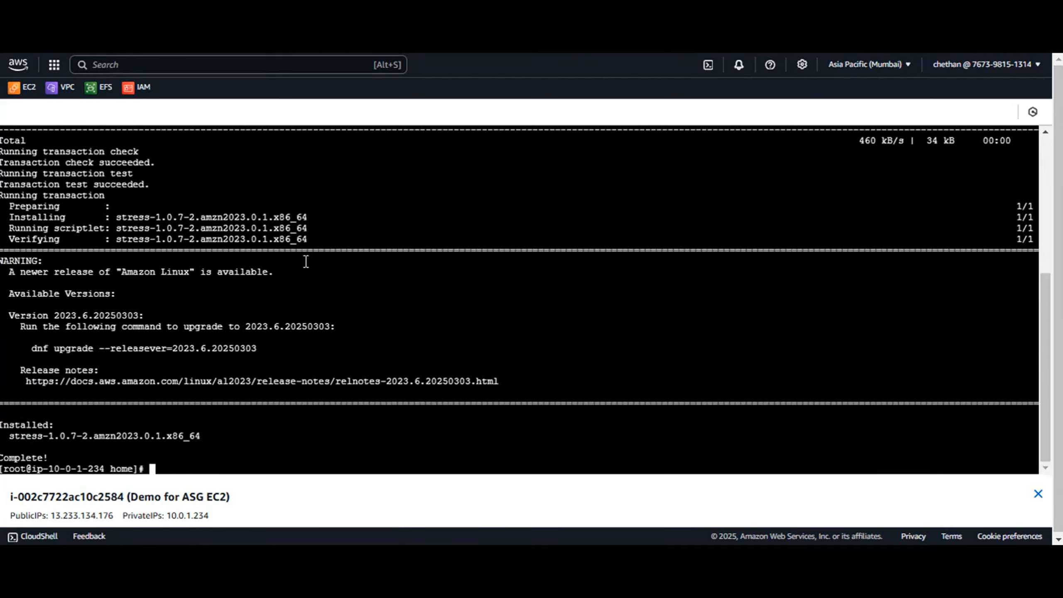
text(clear)
key(Return)
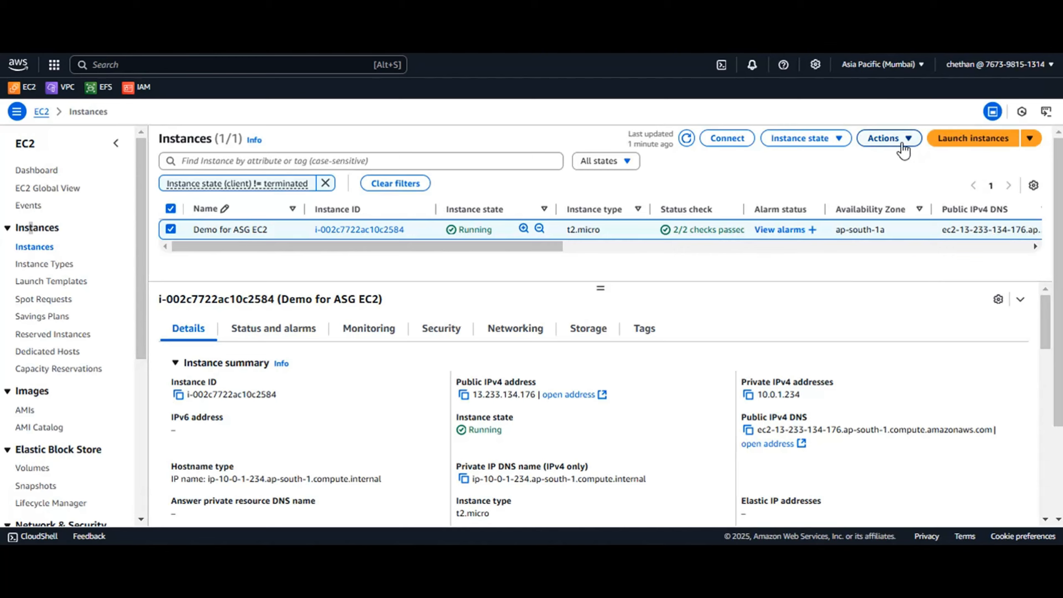
Start creating an image from the Demo for ASG EC2 instance and name it Golden AMI
click(902, 149)
mouse_move(897, 269)
click(800, 272)
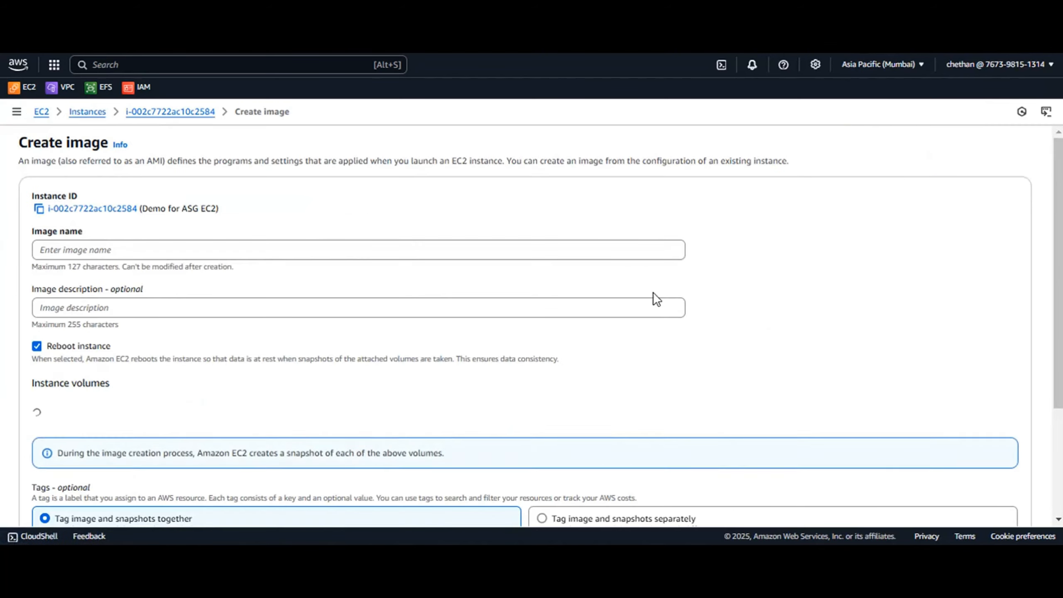
click(109, 251)
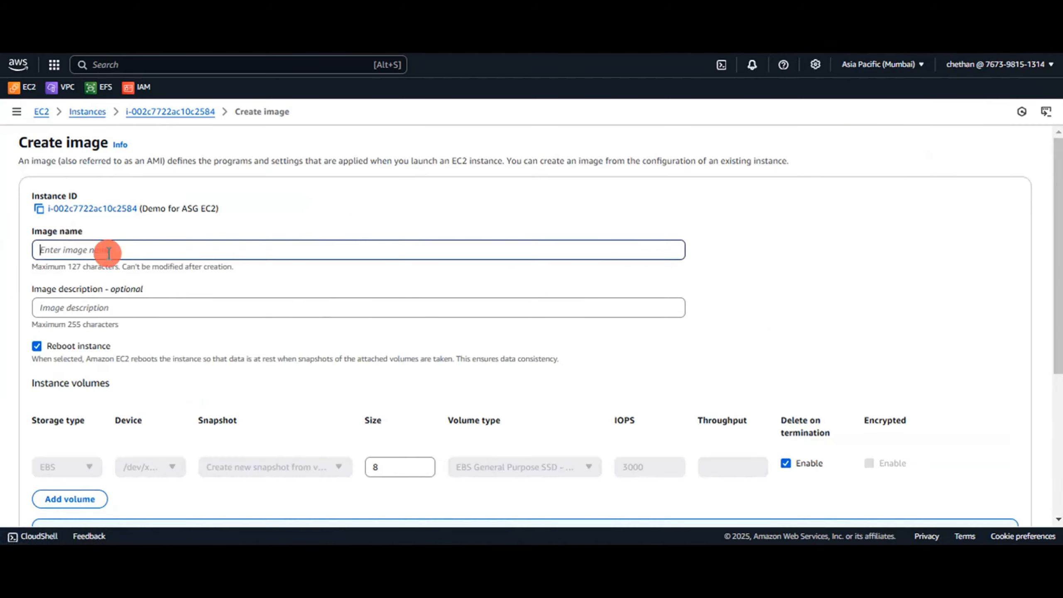
text(Gloden A)
text(M)
text(I)
key(Left)
key(Left)
key(Left)
key(Left)
key(Left)
key(Left)
key(Left)
key(BackSpace)
key(BackSpace)
text(ol)
Set the image description to "Golden AMI of my First Server" and turn off the Reboot instance option
key(ctrl+a)
key(ctrl+c)
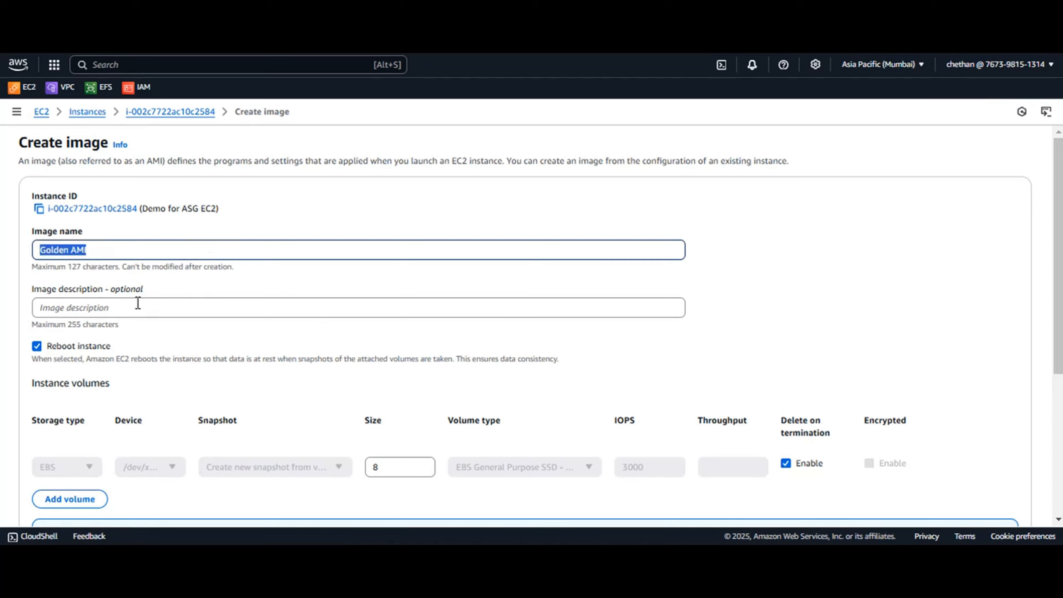
click(123, 310)
text(v)
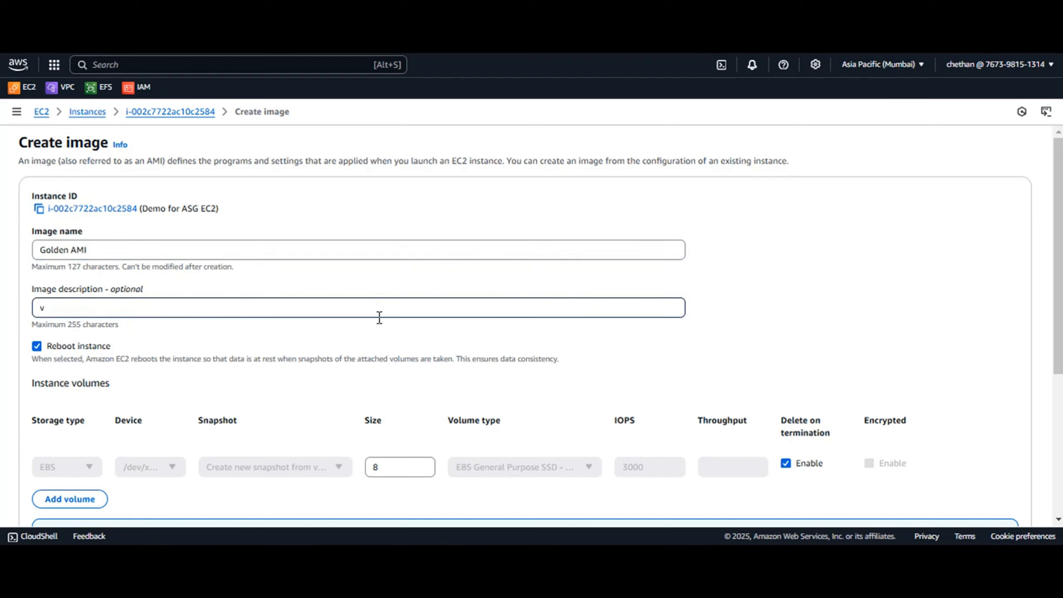
key(BackSpace)
key(ctrl+v)
text(of my First Server)
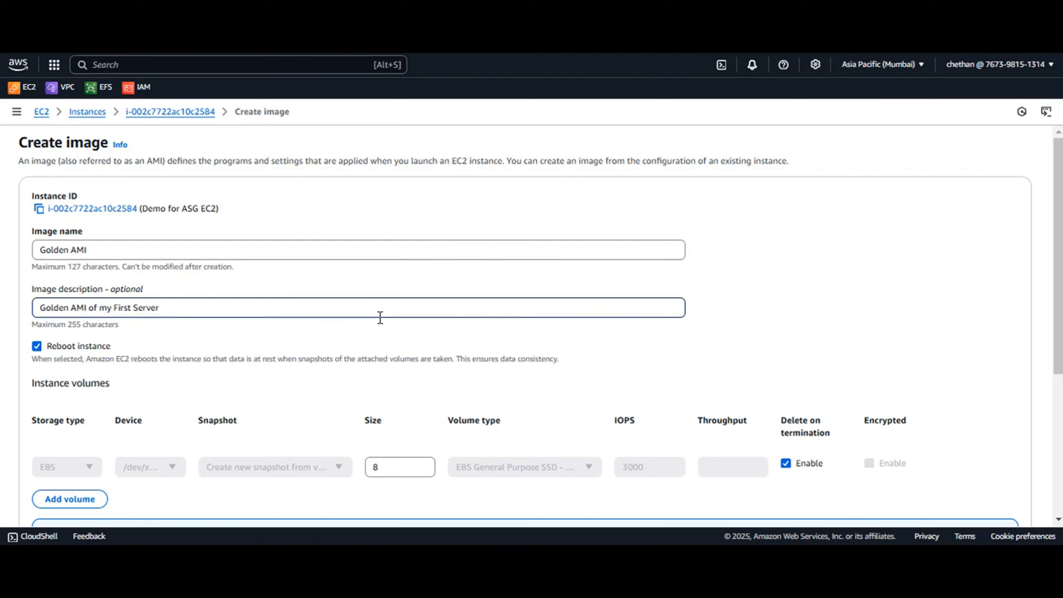
scroll(213, 316, down, 4)
click(38, 189)
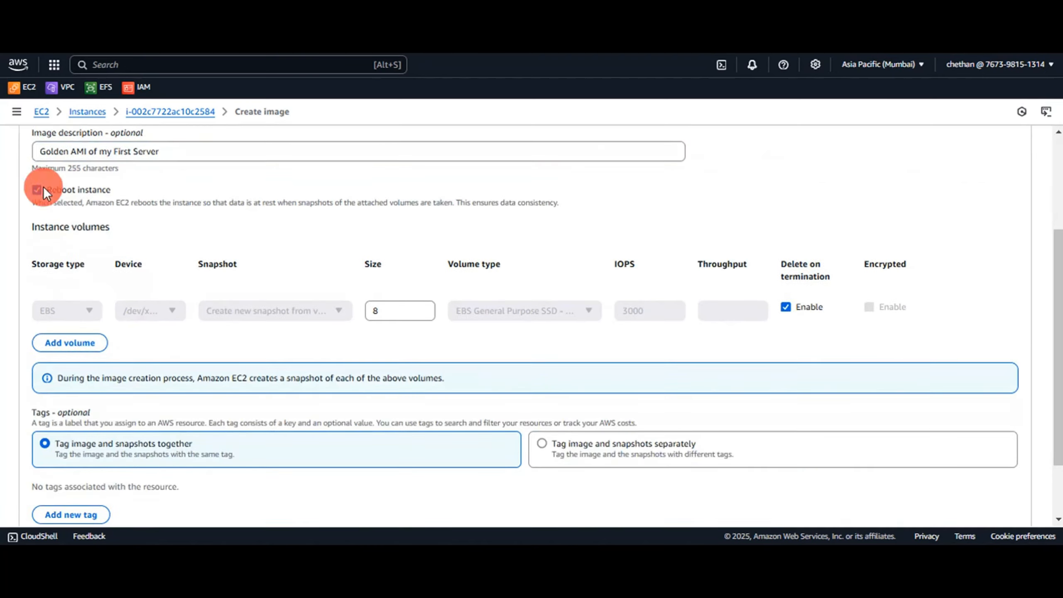
Tag the image and snapshots together with key Name and value Golden AMI, and create the image
scroll(272, 256, down, 2)
click(72, 434)
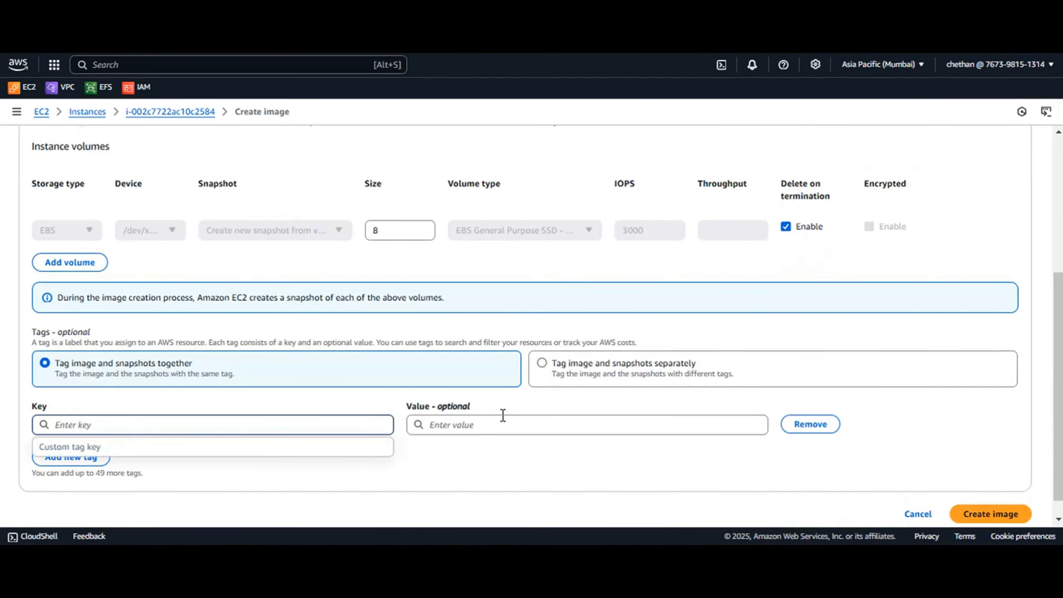
text(Name)
click(351, 446)
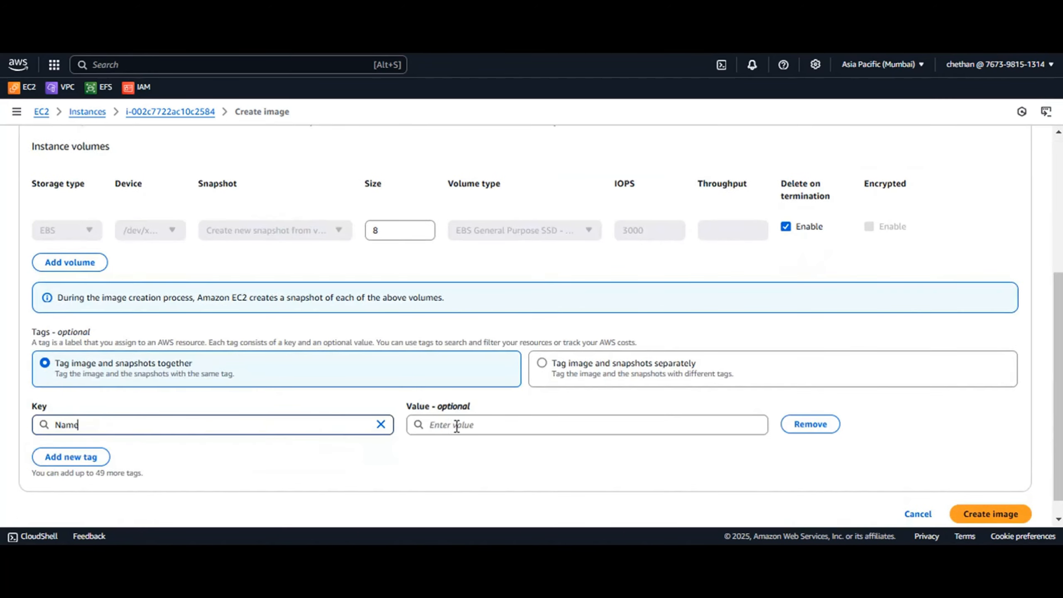
click(457, 426)
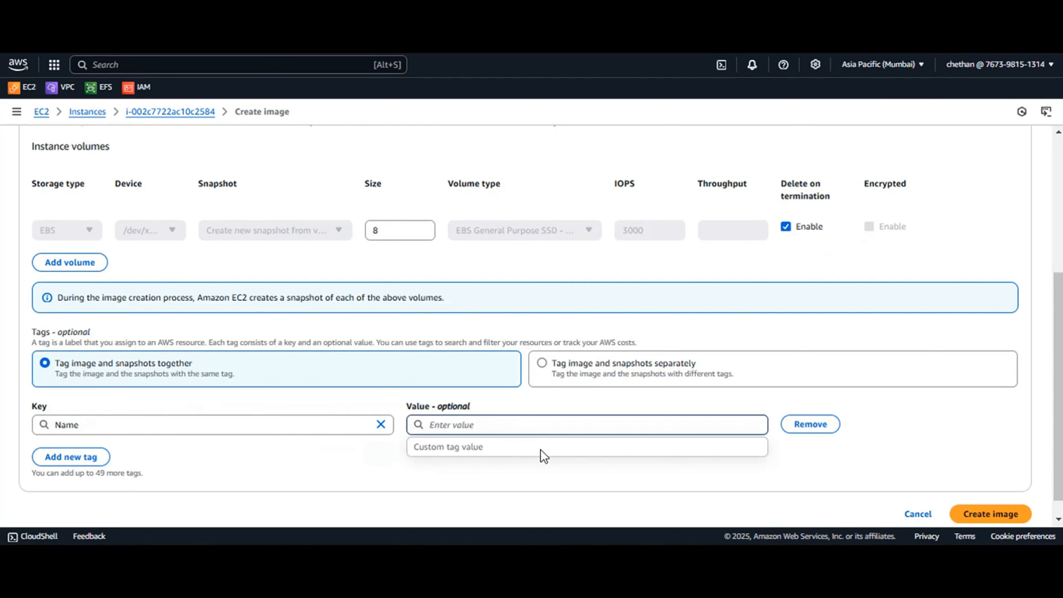
text(Golden AMI)
click(617, 451)
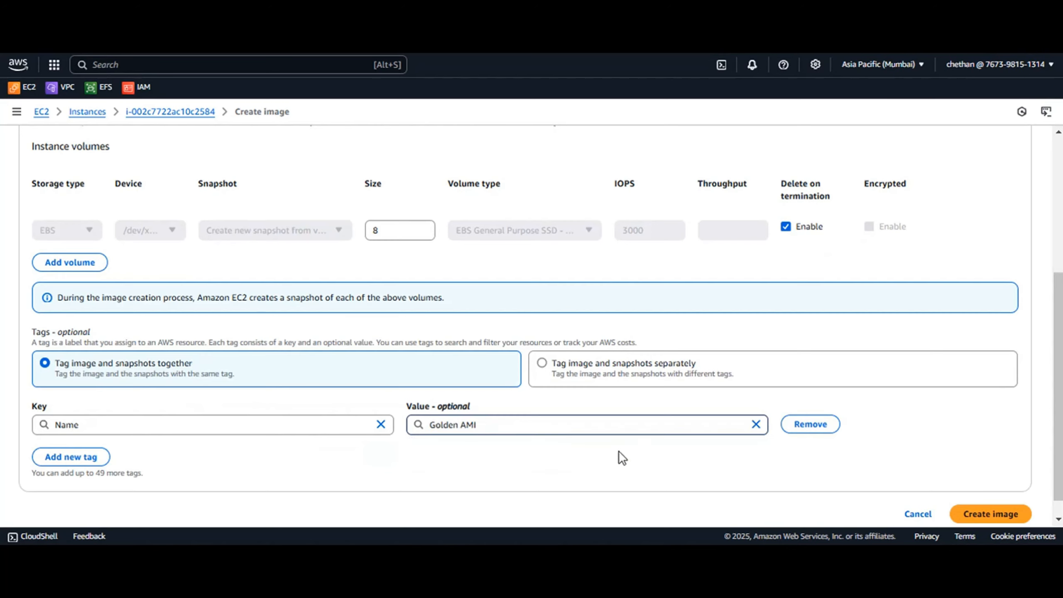
click(1017, 519)
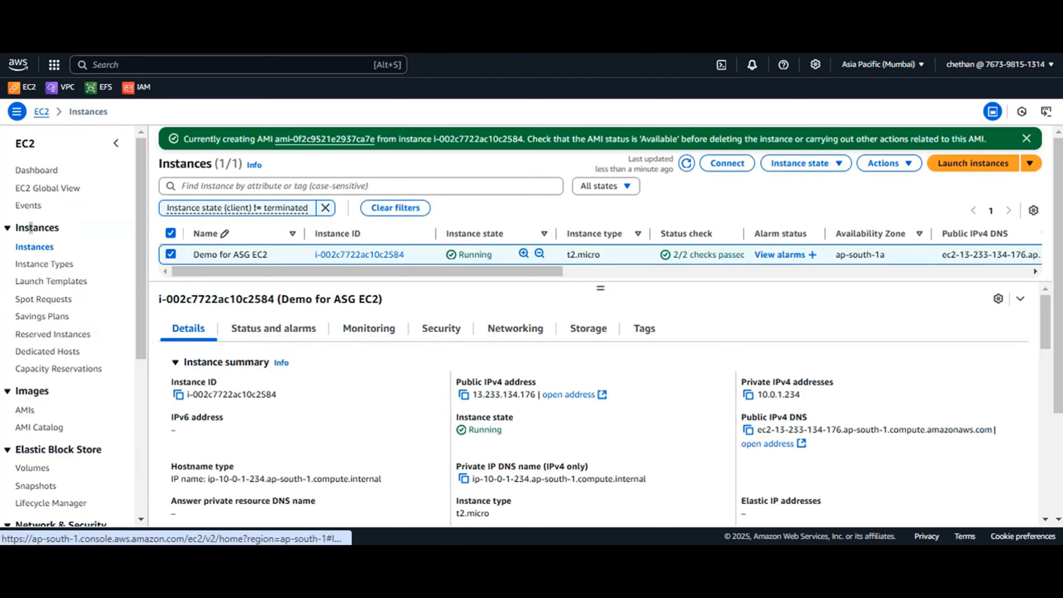
Open the Golden AMI in the AMIs list, narrow the AMI ID and Source columns, and refresh to check its status
click(324, 139)
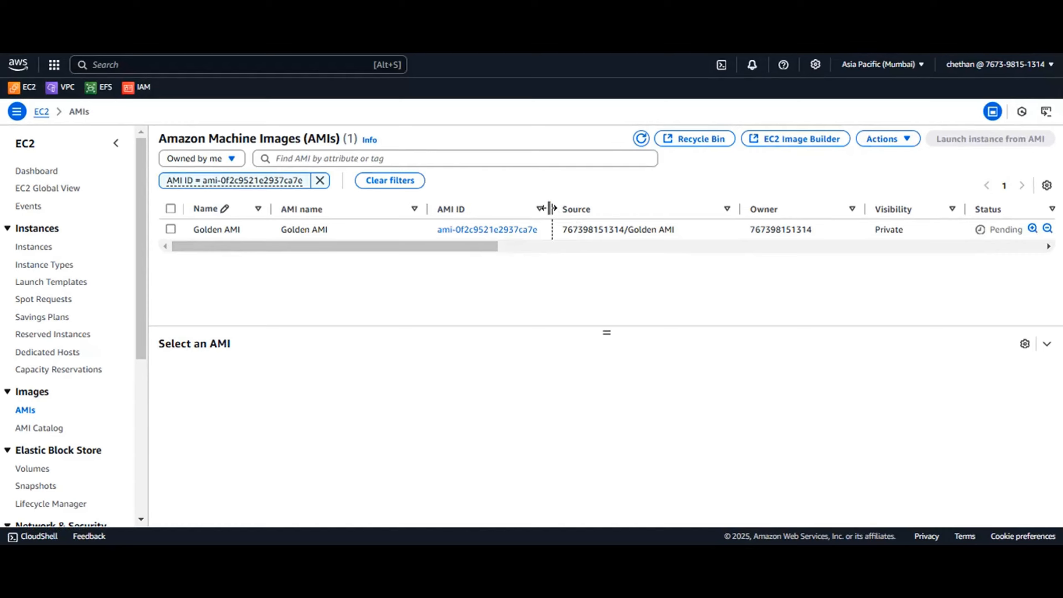
drag(551, 208, 502, 208)
drag(680, 208, 577, 209)
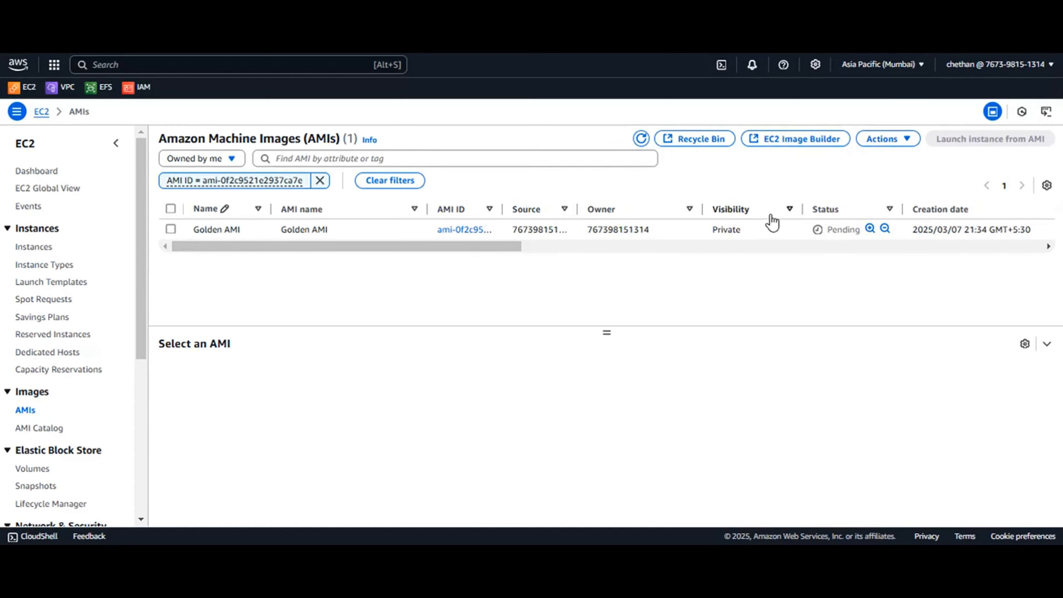
click(641, 145)
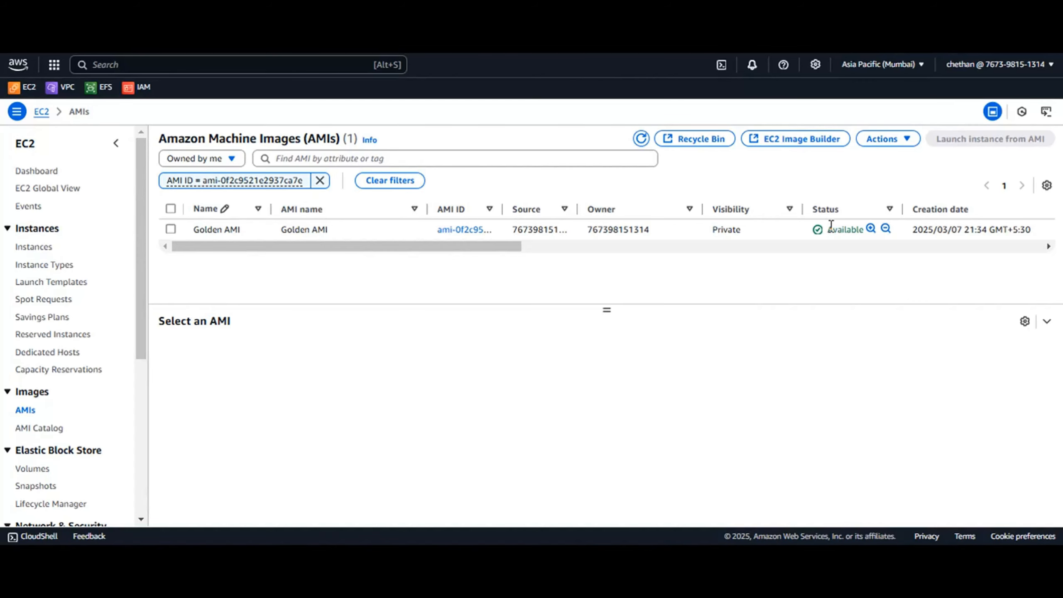
drag(830, 230, 863, 230)
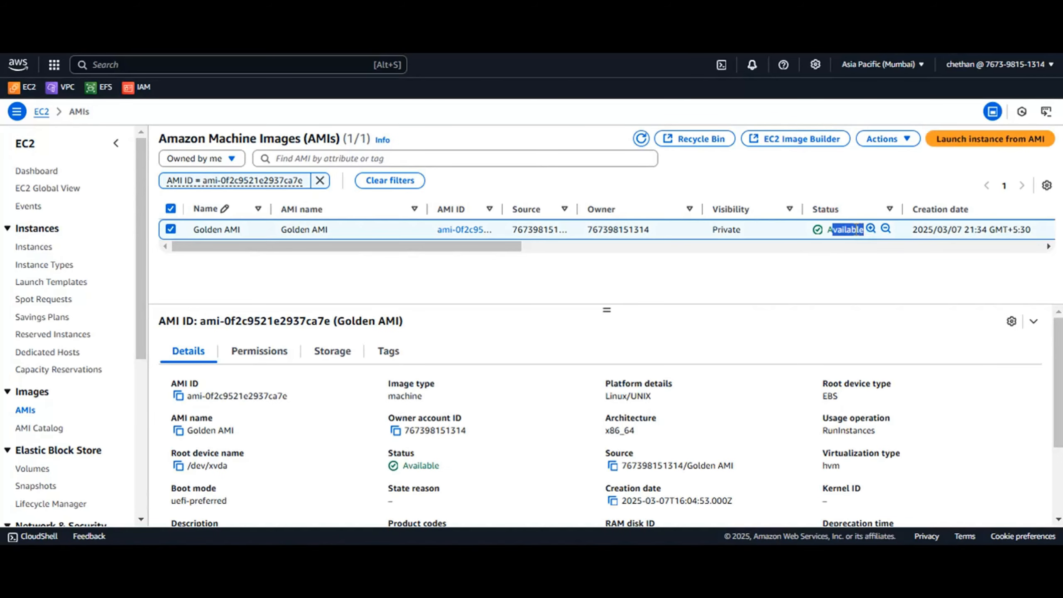
click(832, 234)
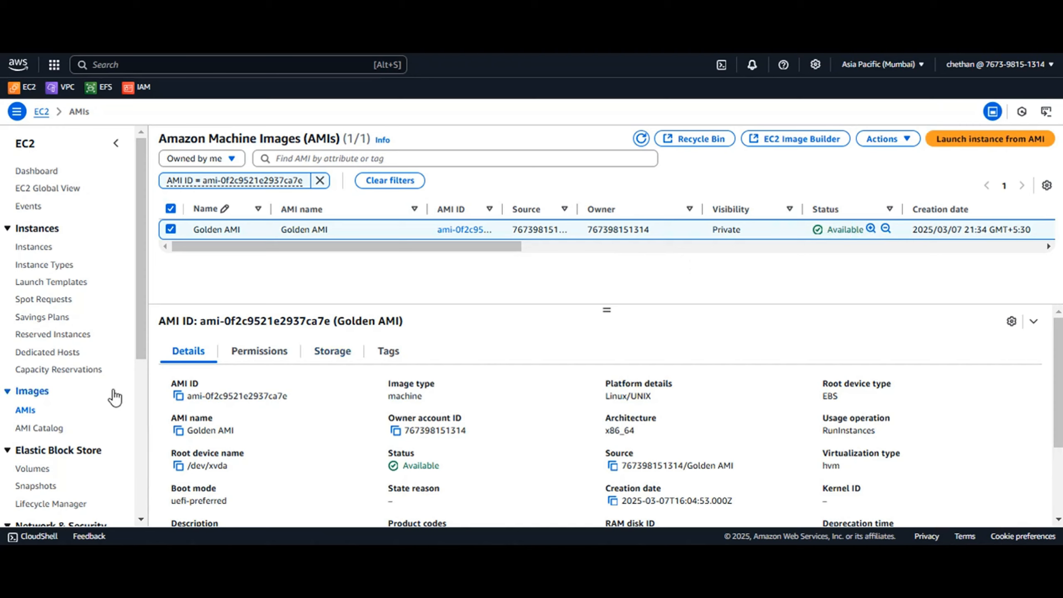
Go to the Auto Scaling groups and start creating a new Auto Scaling group
scroll(101, 377, down, 5)
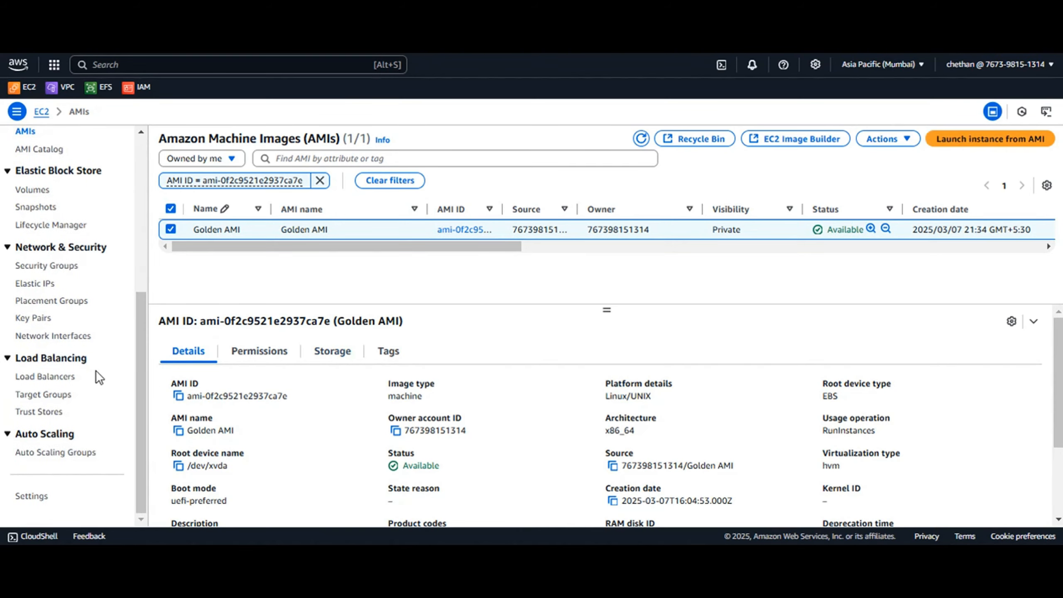
click(82, 453)
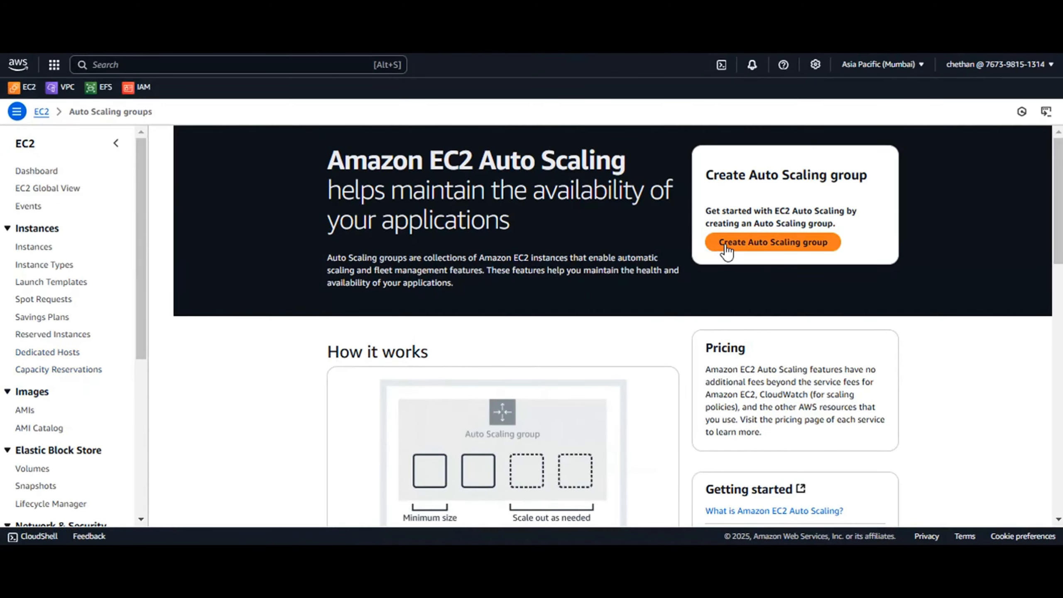
click(721, 247)
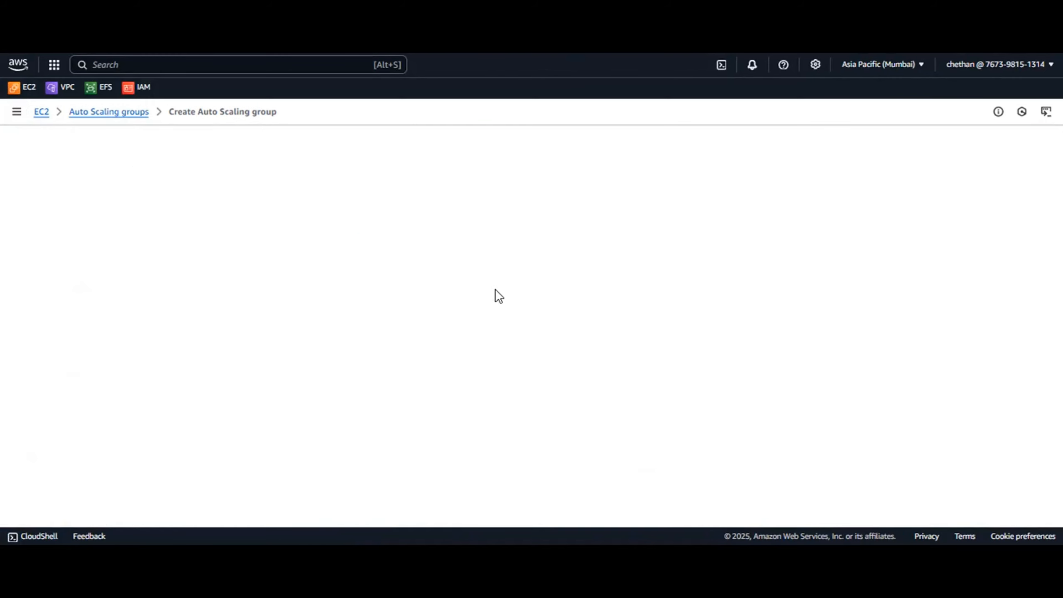
Name the Auto Scaling group Demo-ASG
click(273, 258)
text(Demo)
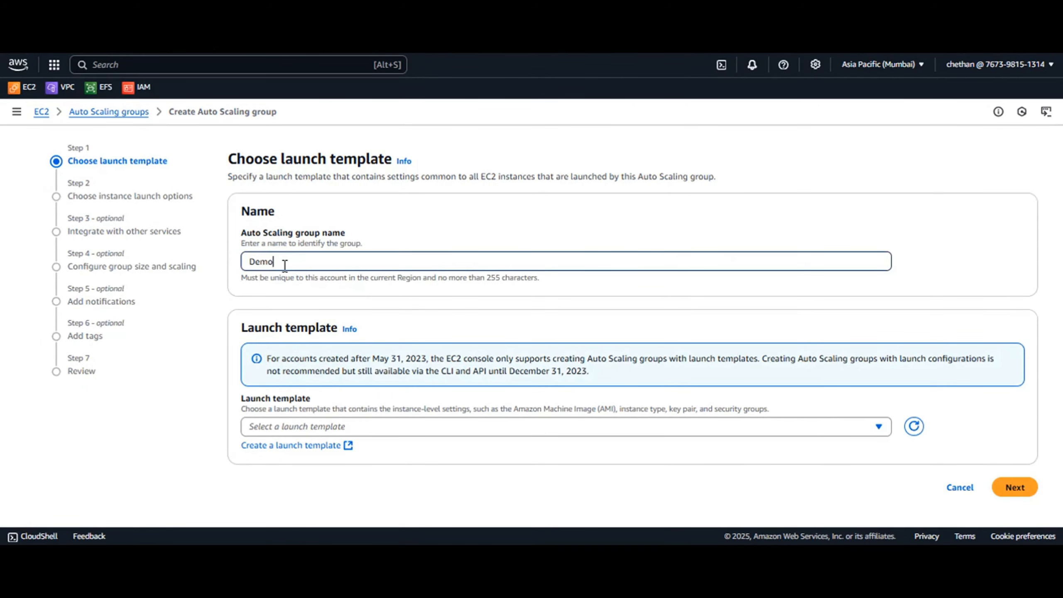
text(-ASG)
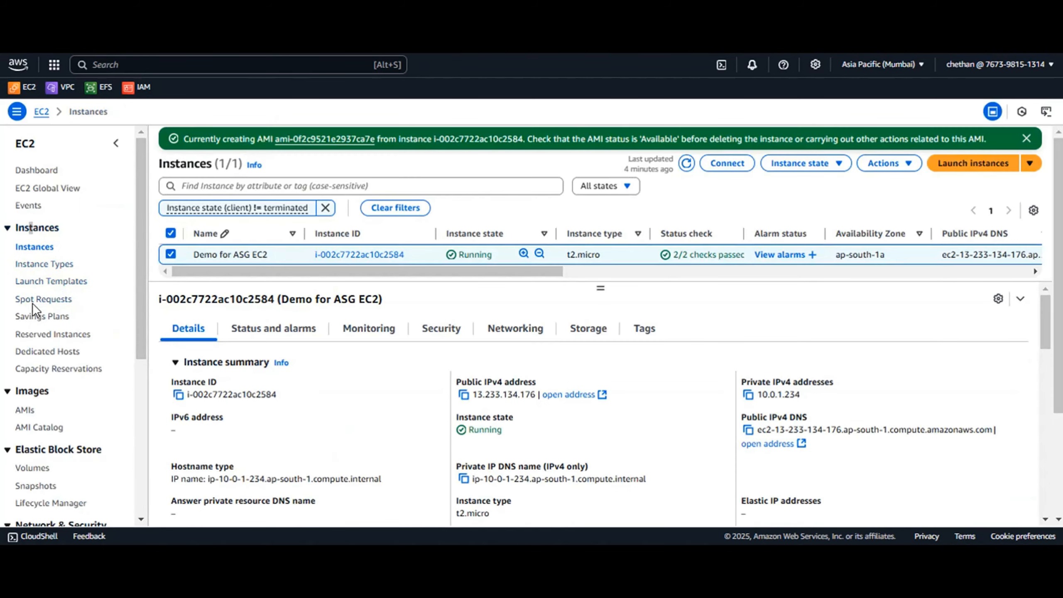
Start a new EC2 launch template named LT-ASG with the version description v1
click(52, 281)
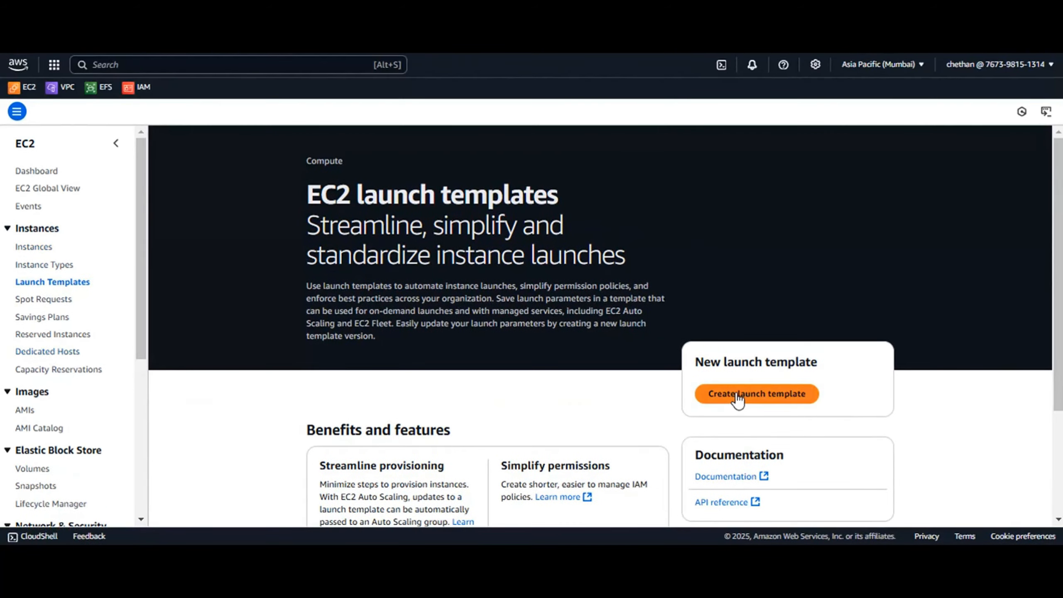
click(777, 396)
click(120, 246)
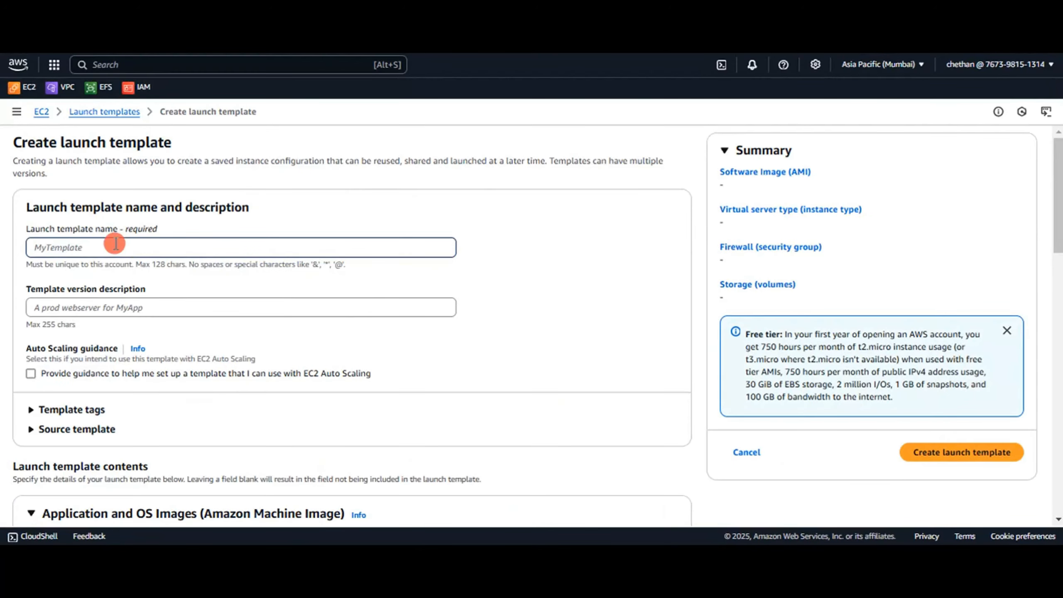
text(LT-ASG)
click(92, 302)
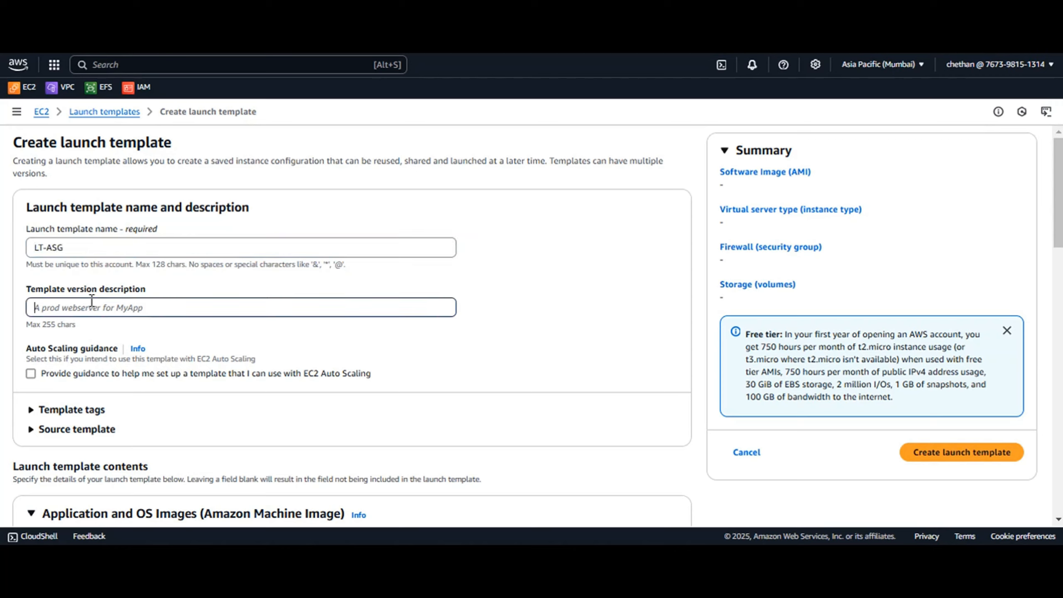
text(v1)
Use the self-owned Golden AMI as the launch template's machine image
scroll(90, 300, down, 3)
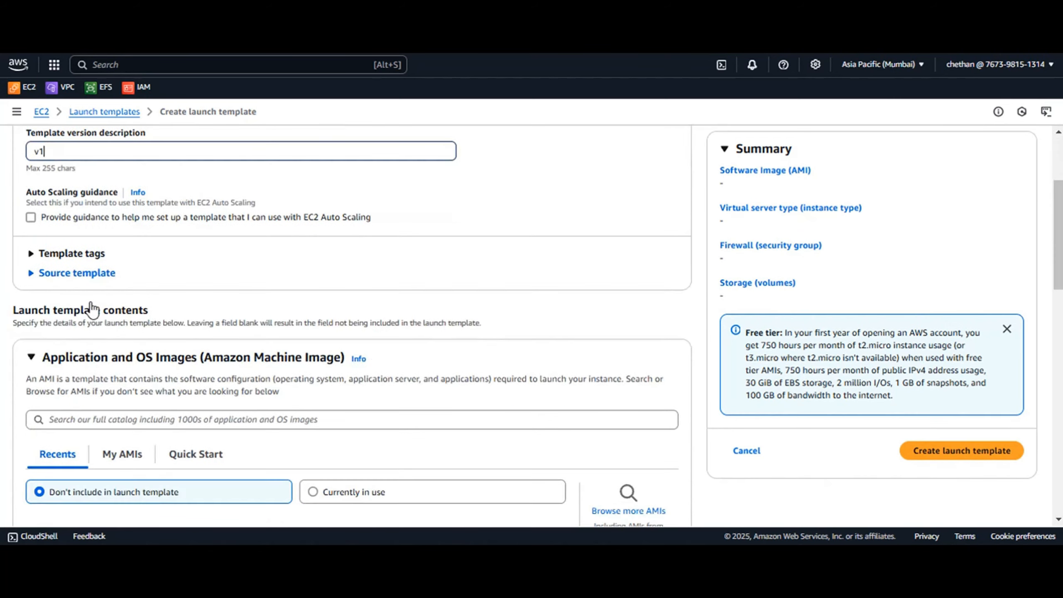
scroll(90, 292, down, 3)
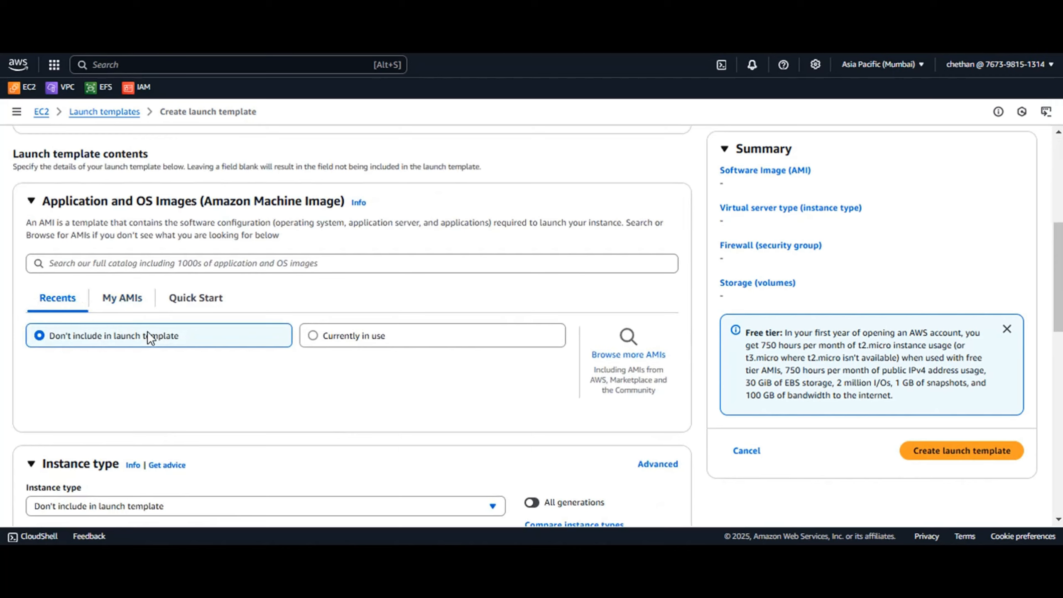
click(116, 304)
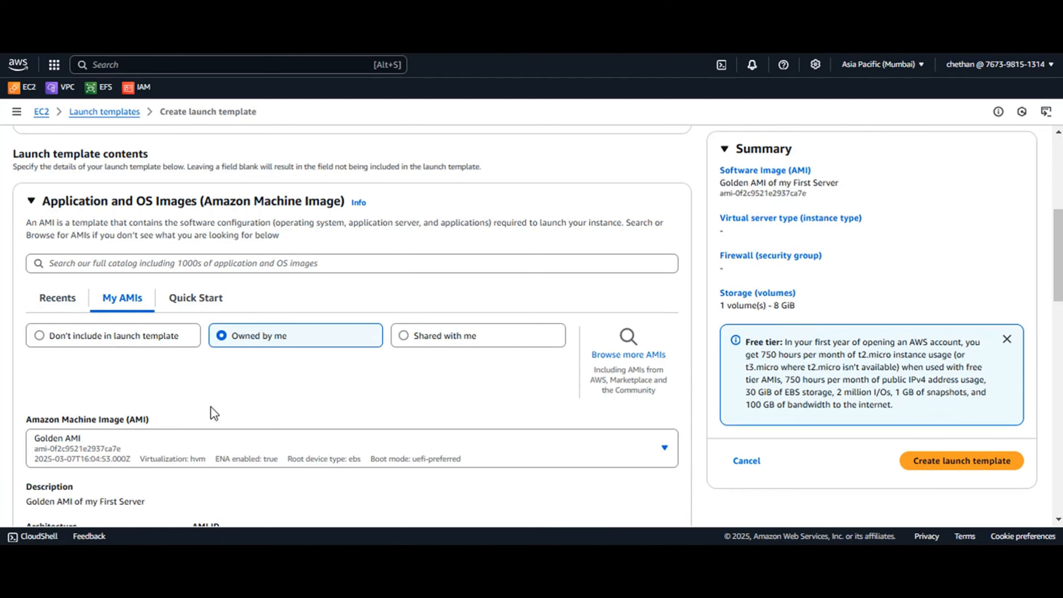
click(596, 446)
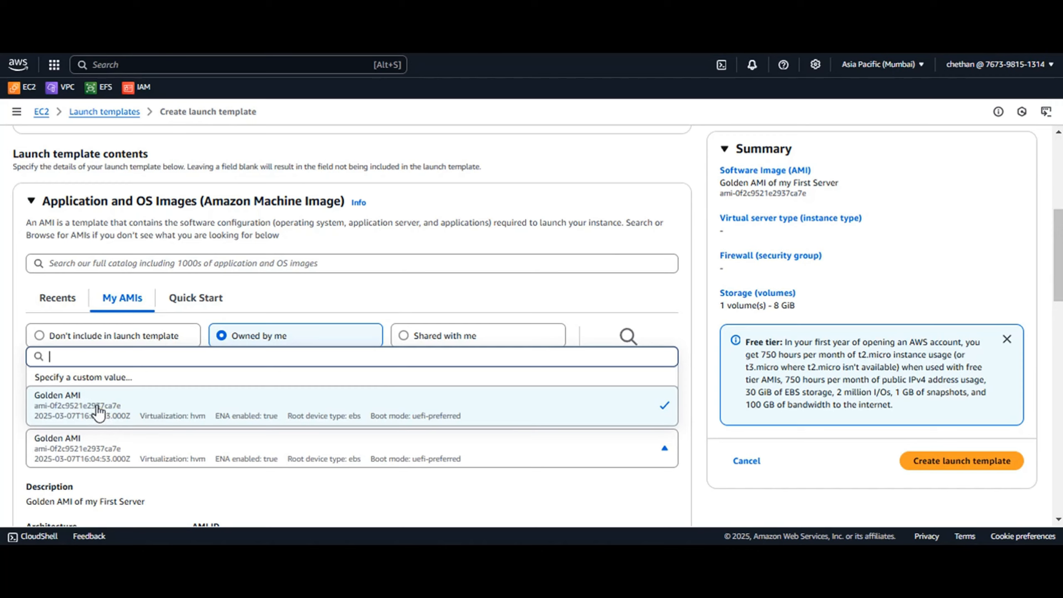
click(697, 396)
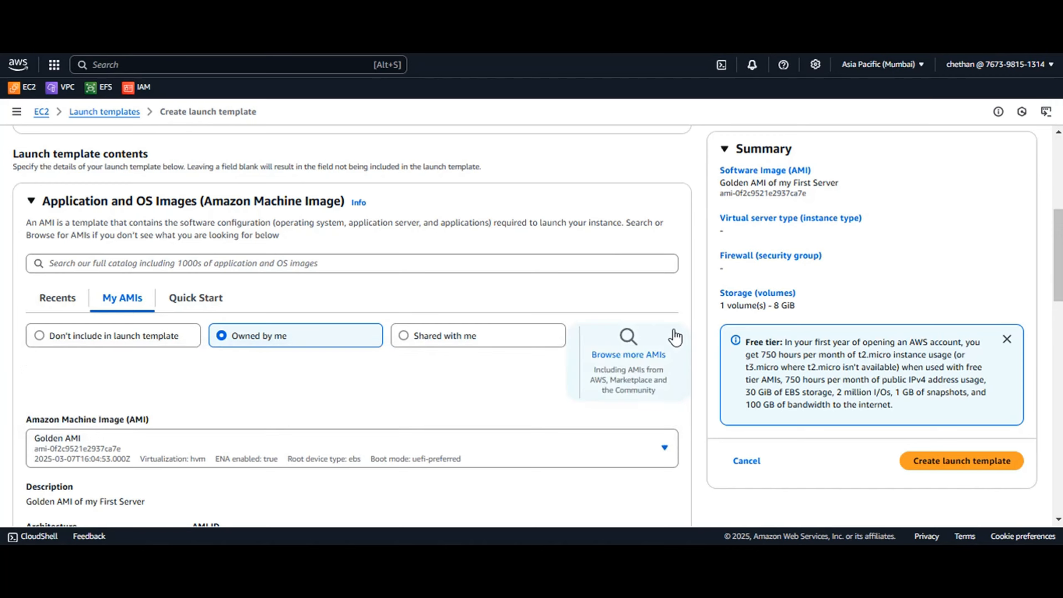
Set the launch template's instance type to t2.micro and its key pair to CR-DesktopKey
scroll(352, 400, down, 5)
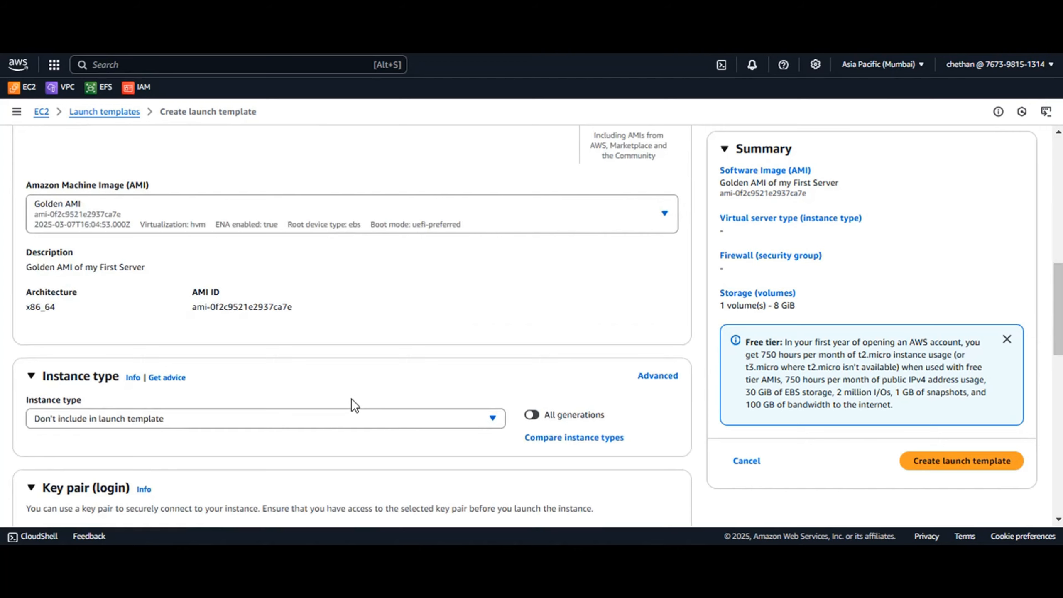
scroll(351, 399, down, 2)
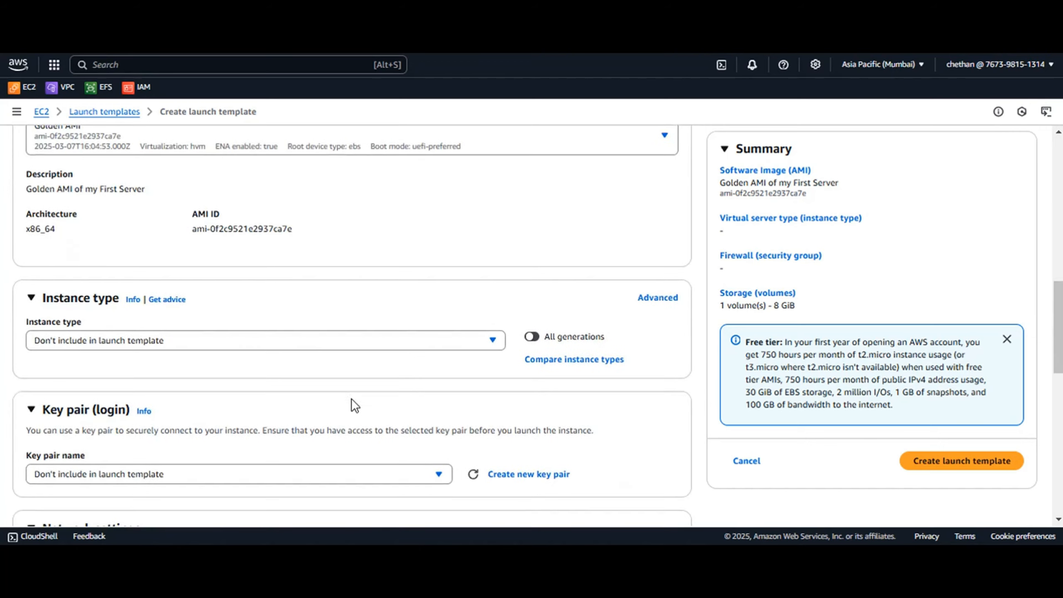
click(336, 344)
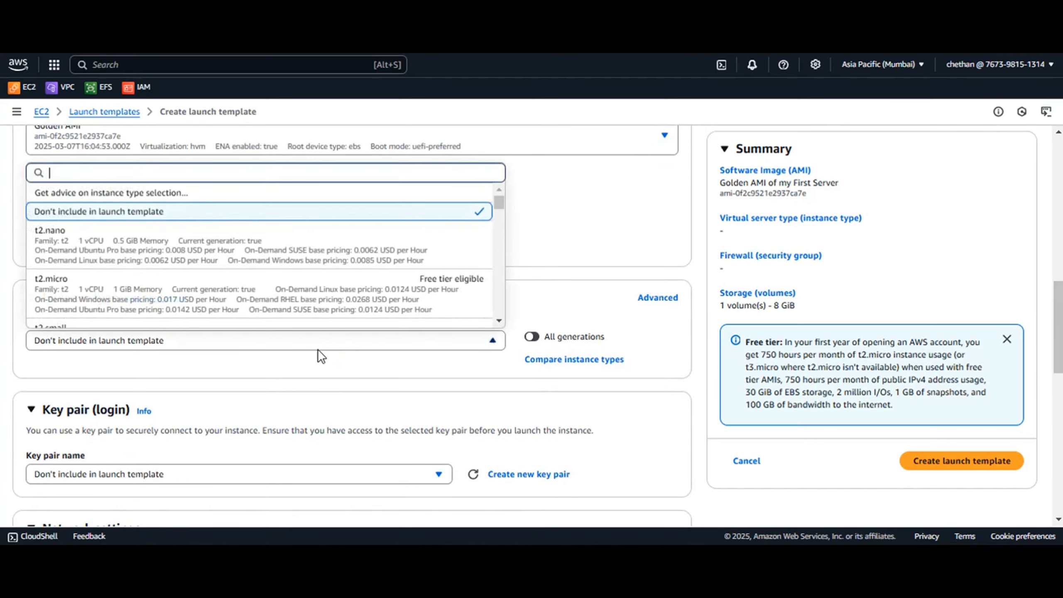
click(111, 296)
scroll(319, 392, down, 4)
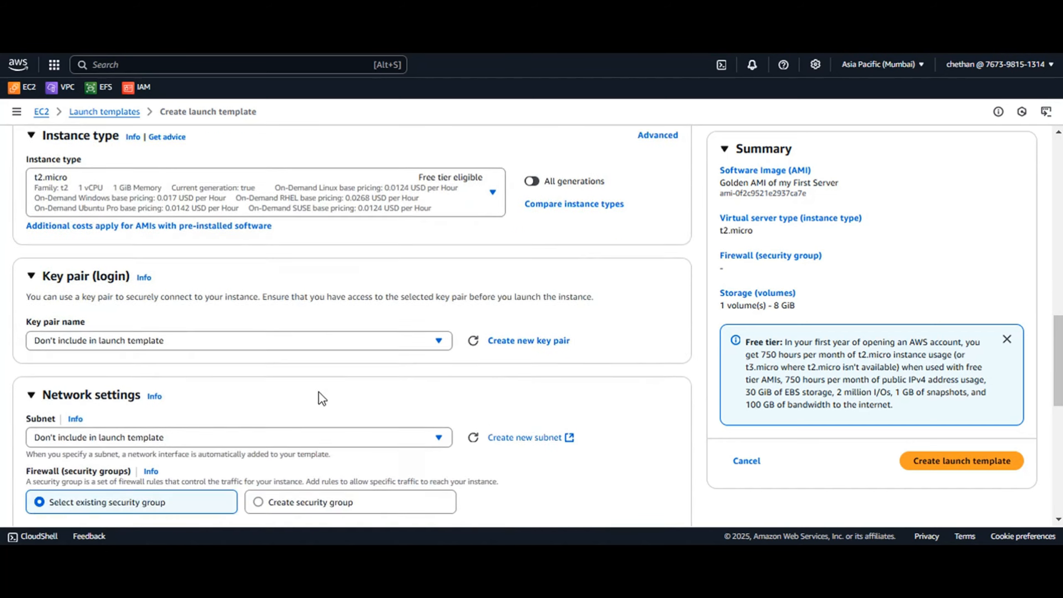
click(261, 270)
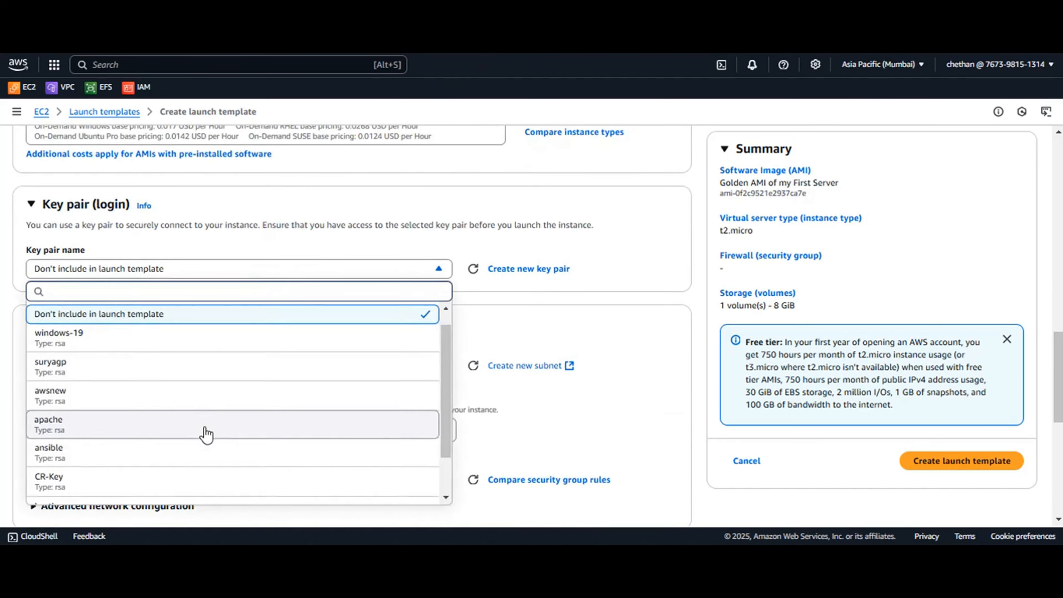
scroll(206, 435, down, 2)
click(73, 482)
Set the template's subnet to Pub-Sub in ap-south-1a and its existing security group to launch-wizard-9
scroll(277, 332, down, 2)
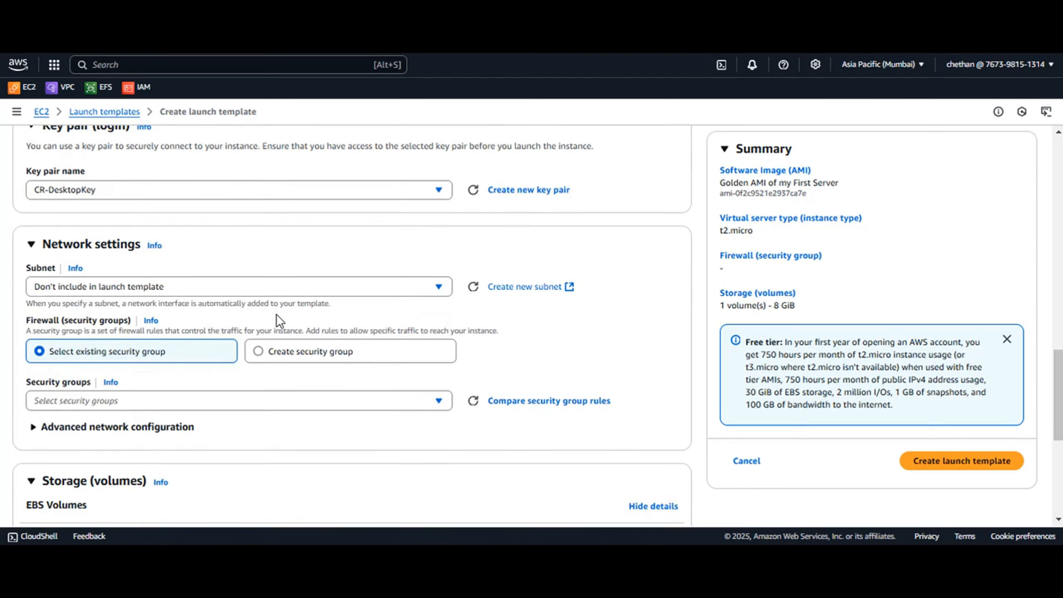
scroll(276, 314, down, 2)
click(414, 204)
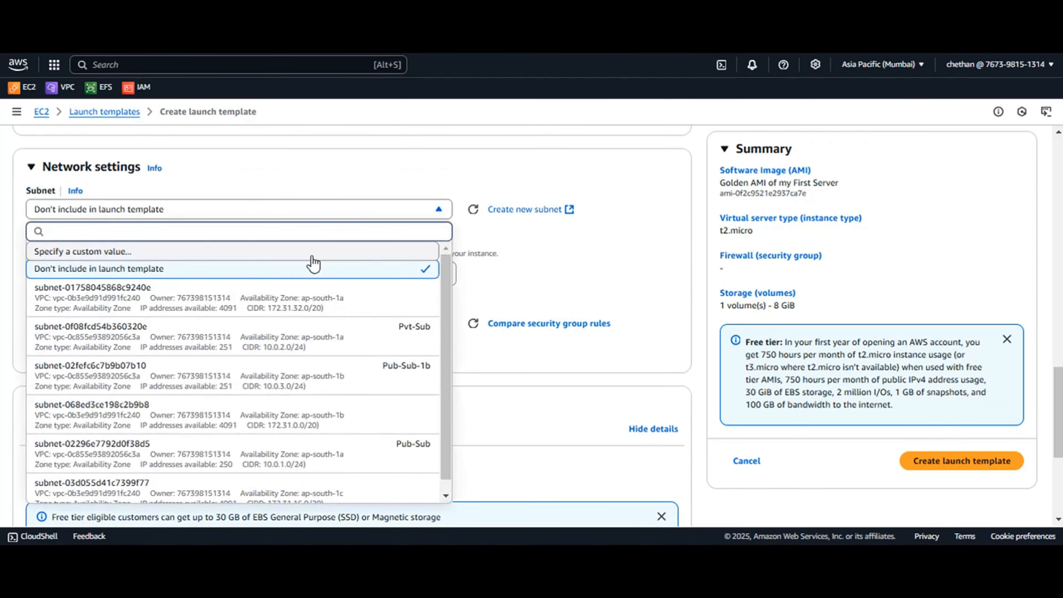
click(354, 461)
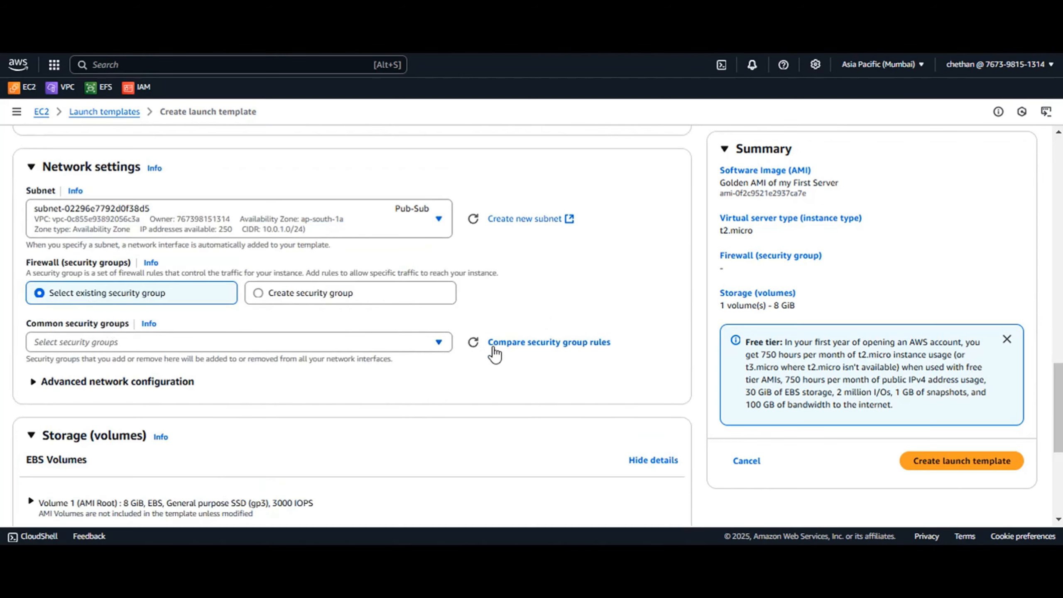
click(437, 342)
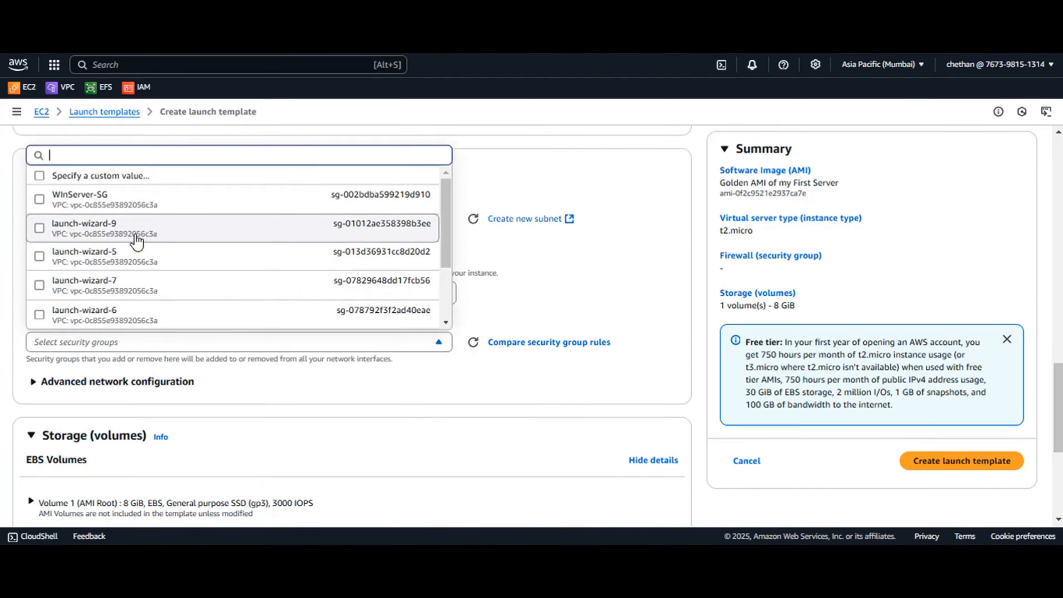
click(135, 240)
Create the launch template with the storage settings unchanged and check its versions in the Launch Templates list
scroll(450, 372, down, 3)
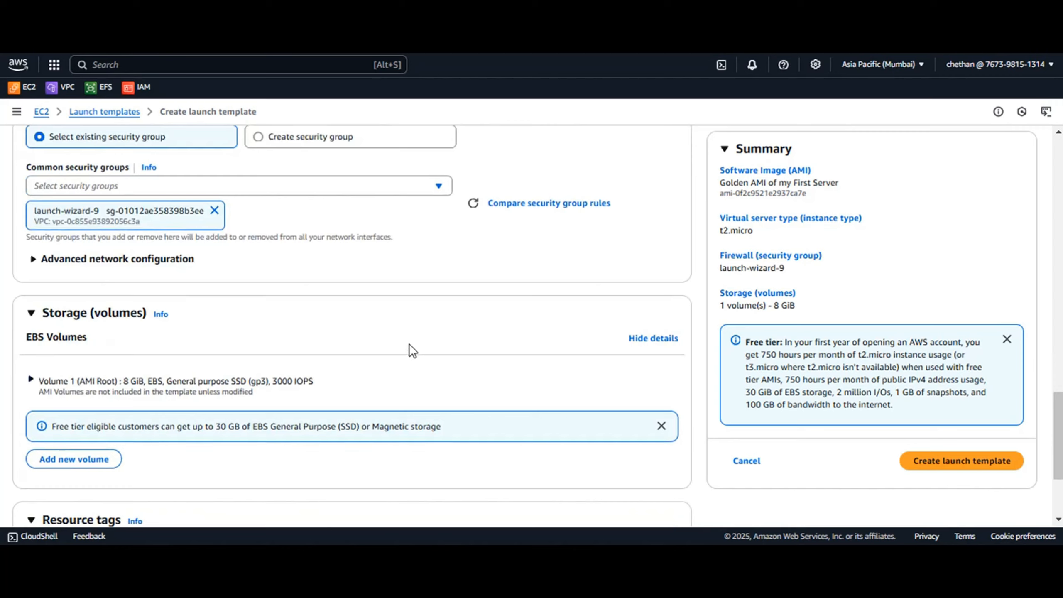
scroll(392, 342, down, 3)
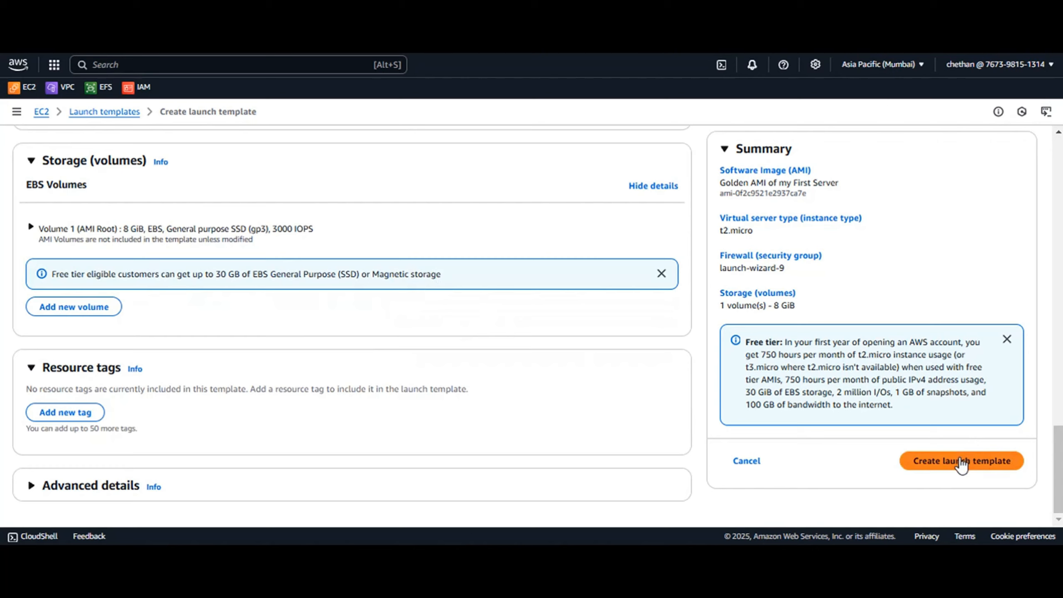
click(958, 462)
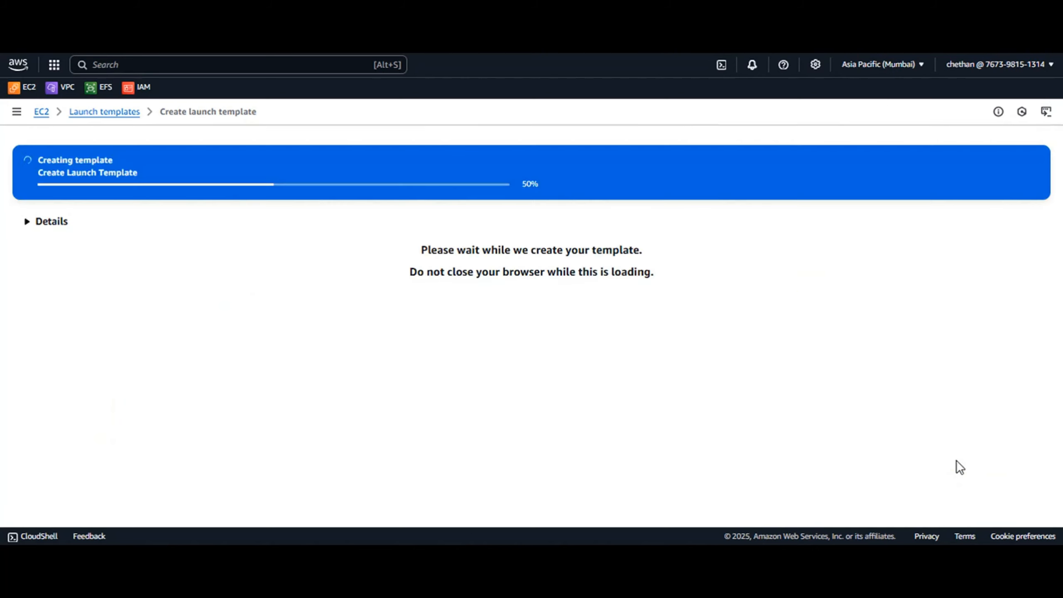
click(102, 113)
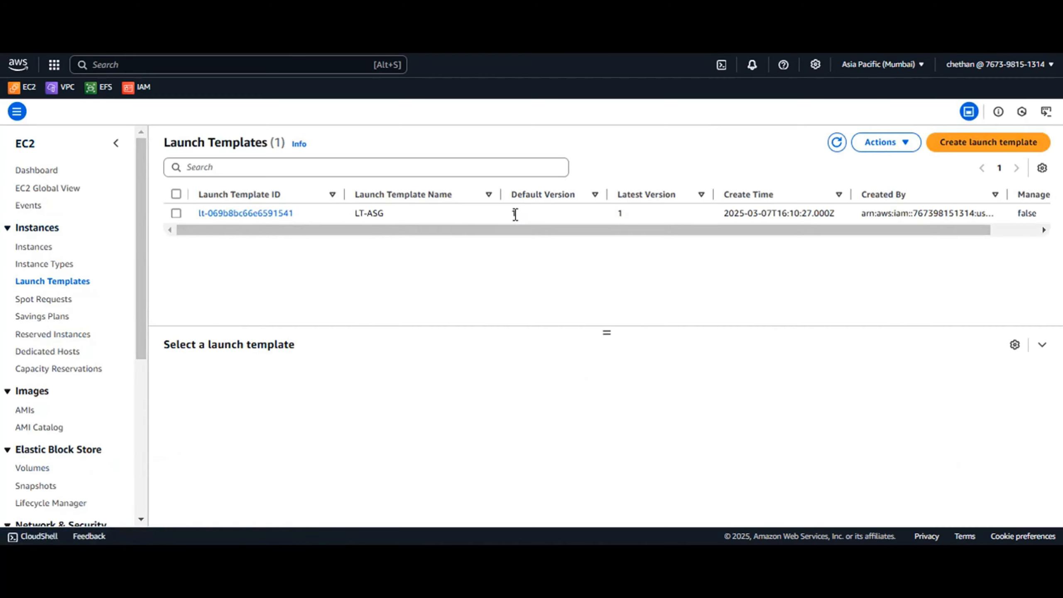
click(625, 214)
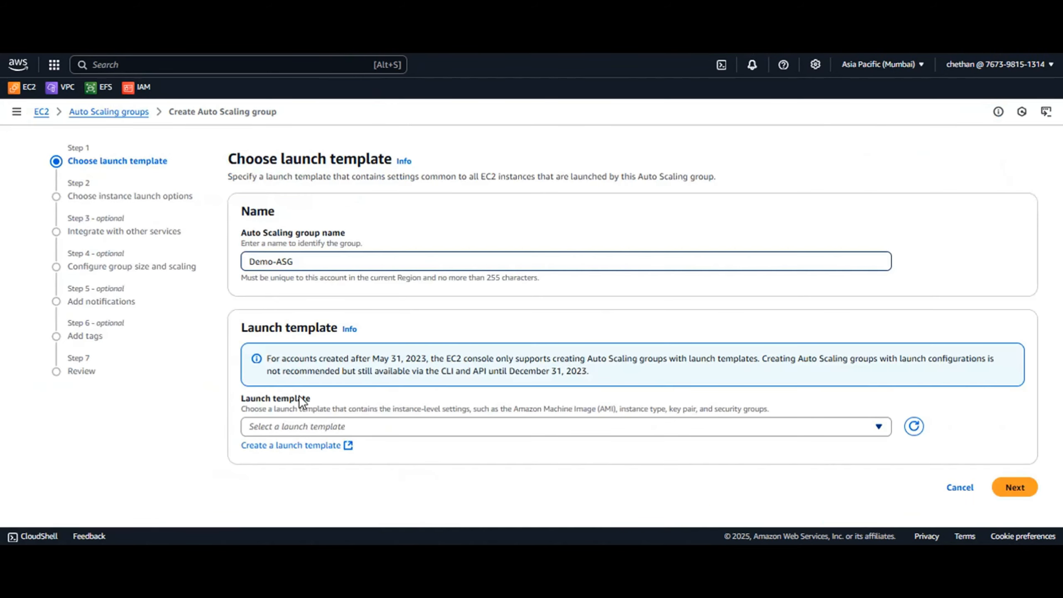
Choose the LT-ASG launch template for the Auto Scaling group, keep version Default (1), and continue to the instance launch options
click(738, 477)
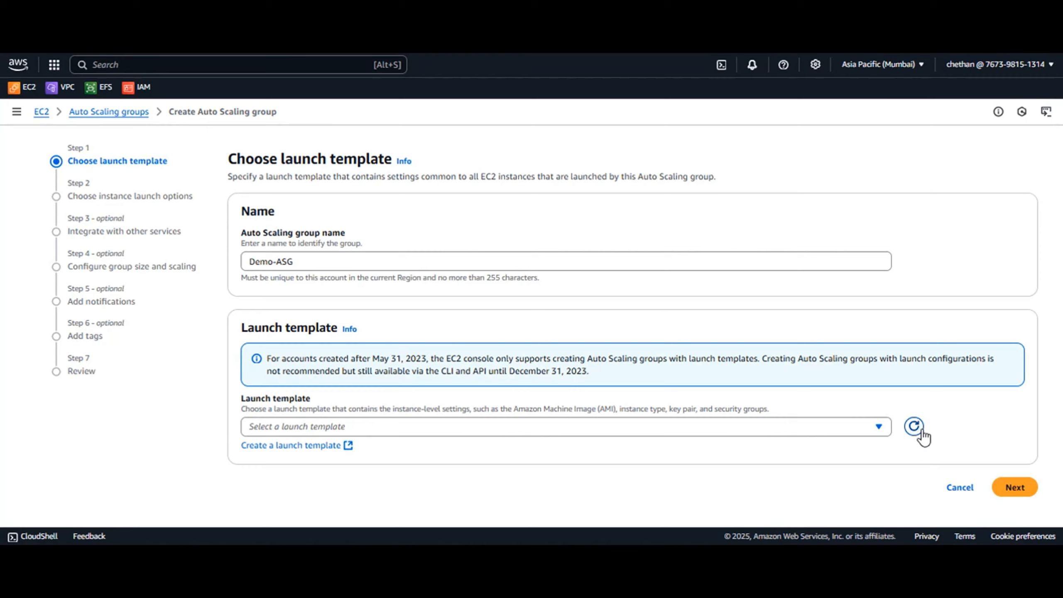
click(877, 427)
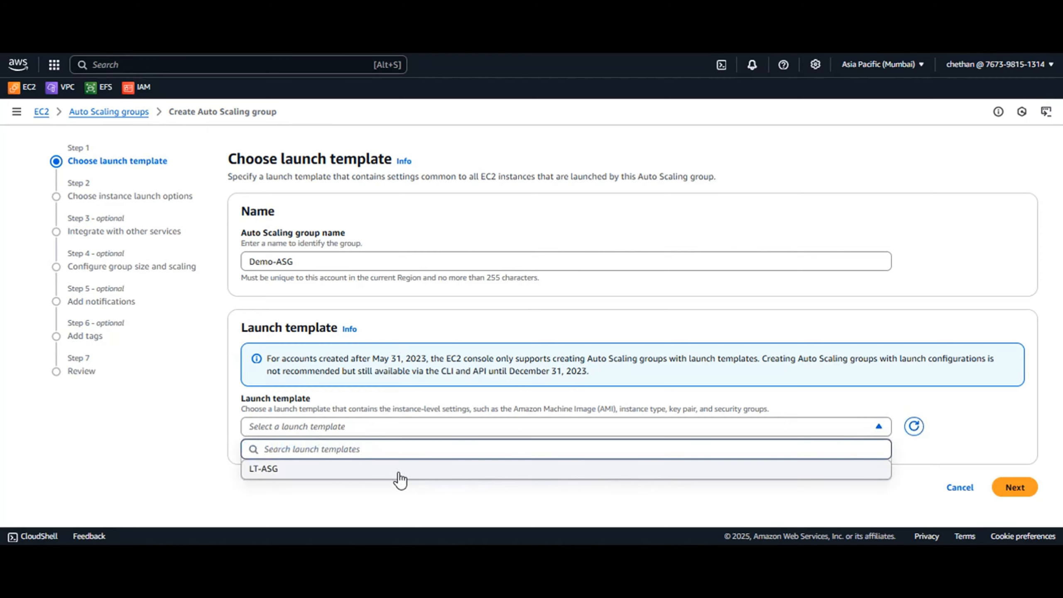
click(356, 471)
scroll(468, 387, down, 5)
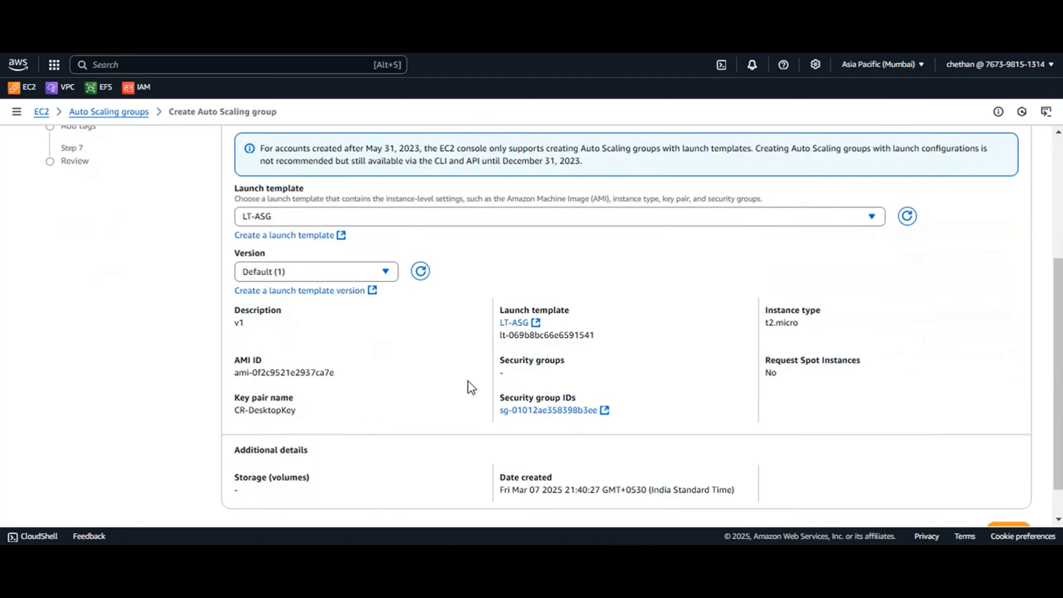
scroll(467, 381, down, 1)
click(318, 246)
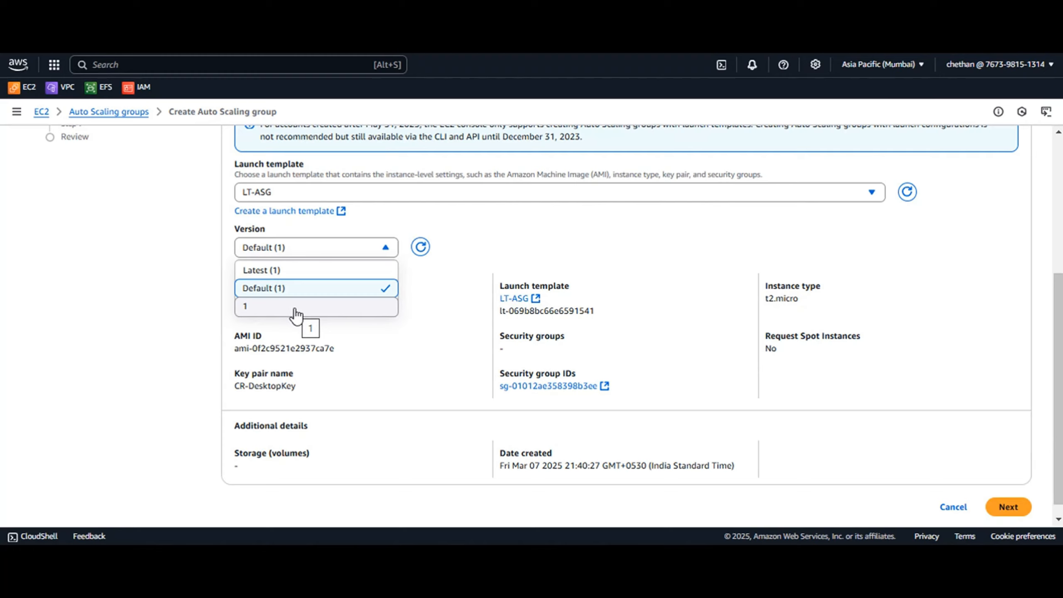
click(422, 374)
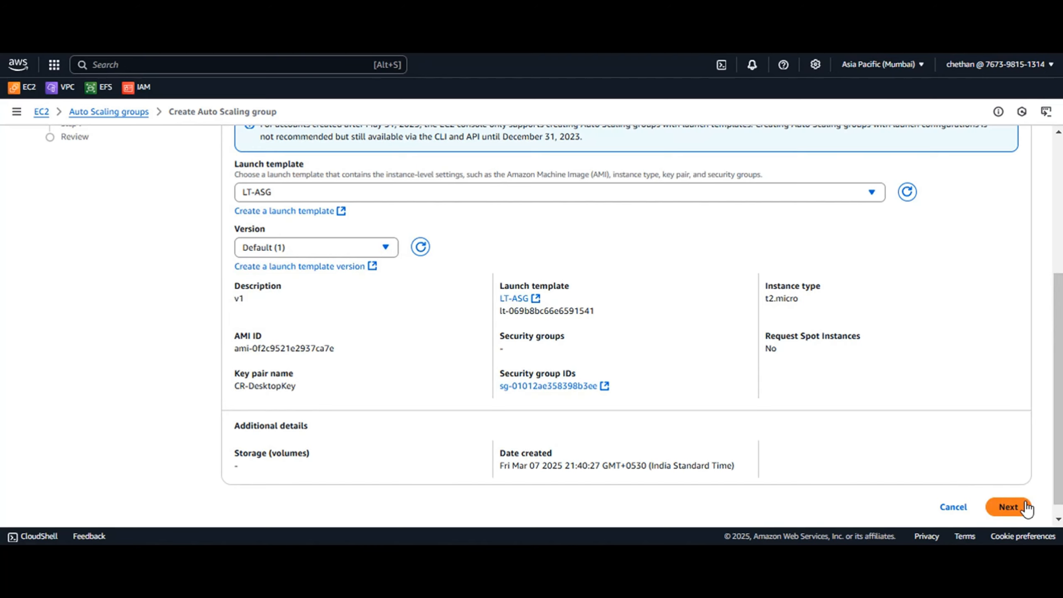
click(1008, 506)
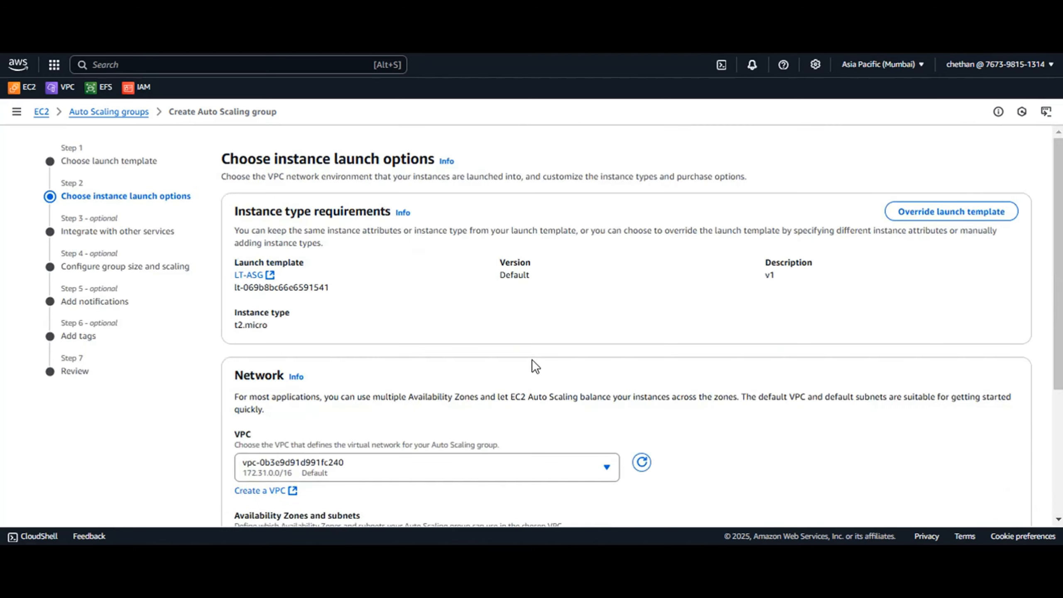
Set the Auto Scaling group's VPC to Demo-VPC (10.0.0.0/16)
scroll(515, 334, down, 3)
click(534, 319)
click(490, 356)
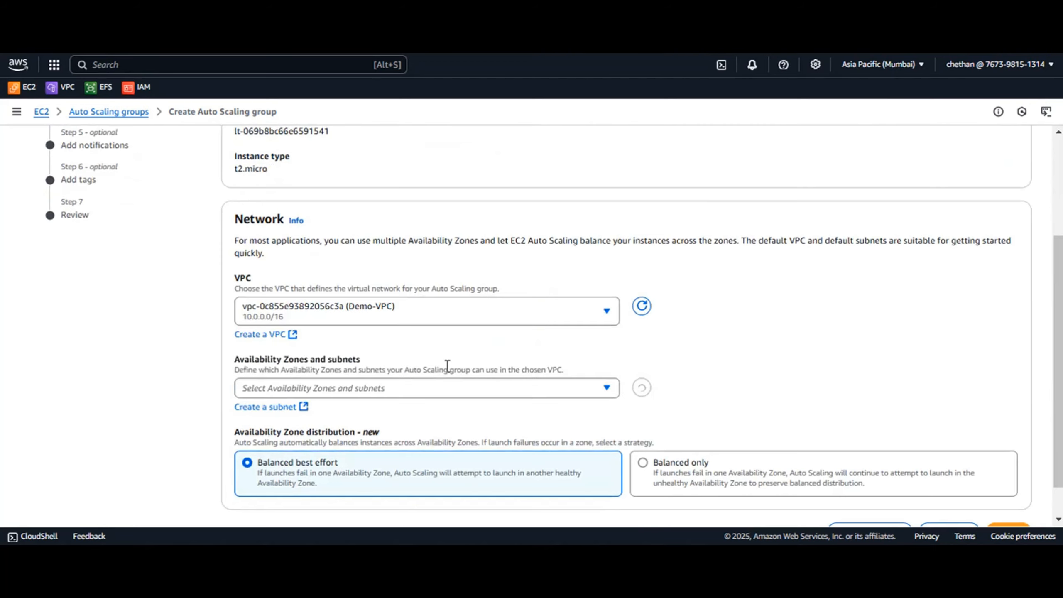
Add the subnets Pub-Sub in ap-south-1a and Pub-Sub-1b in ap-south-1b, keep Balanced best effort, and continue
scroll(447, 360, down, 1)
click(457, 347)
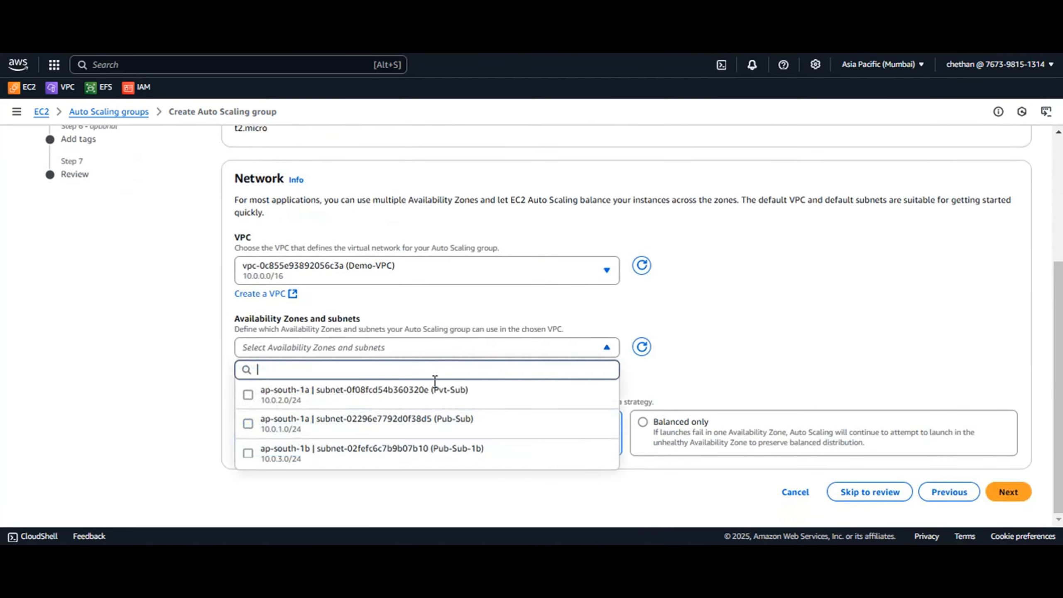
click(332, 427)
click(347, 454)
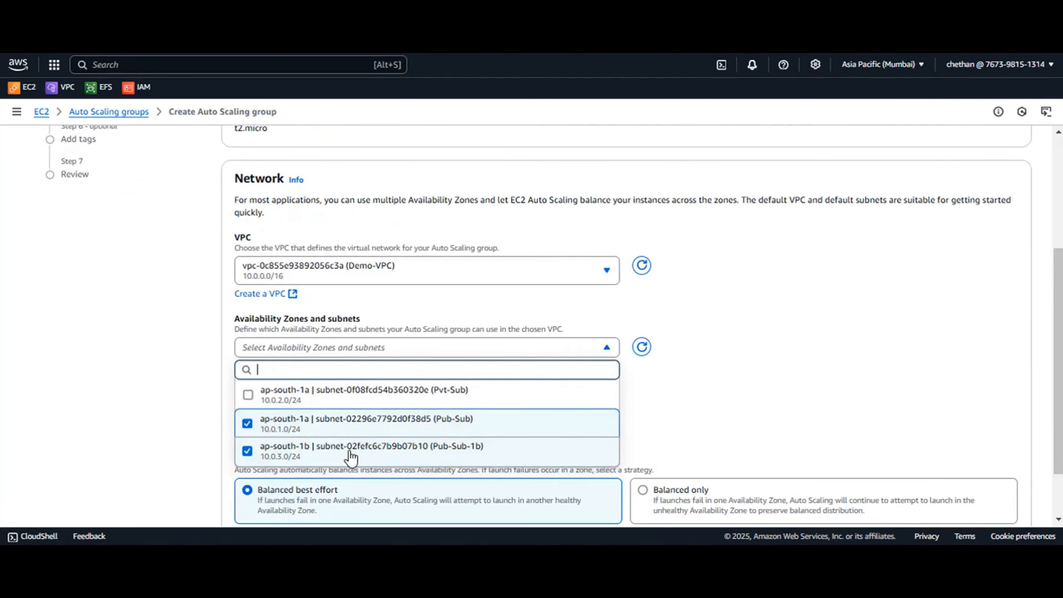
click(782, 409)
scroll(791, 406, down, 3)
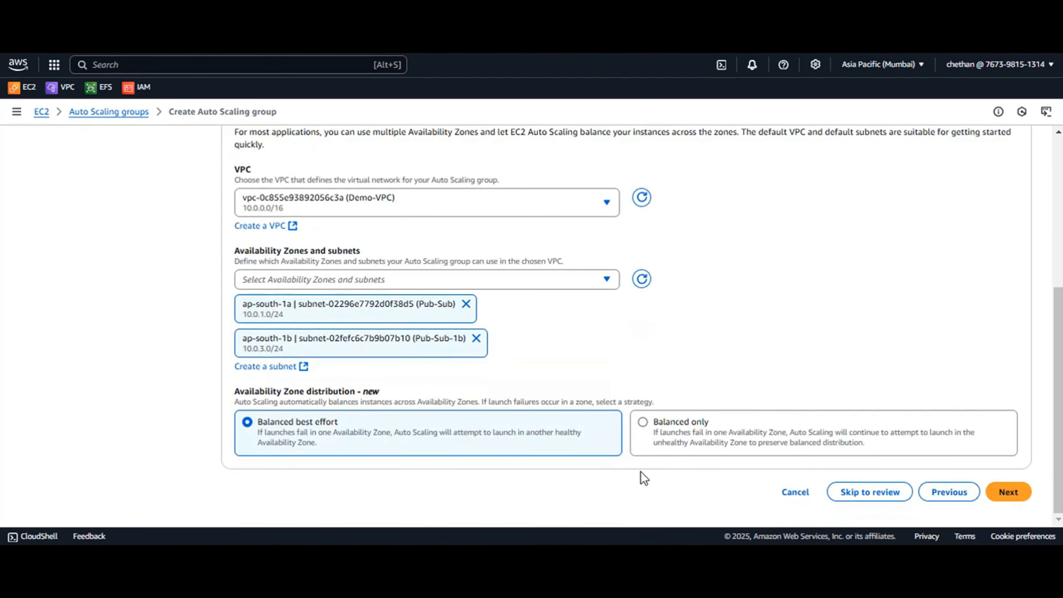
click(1021, 494)
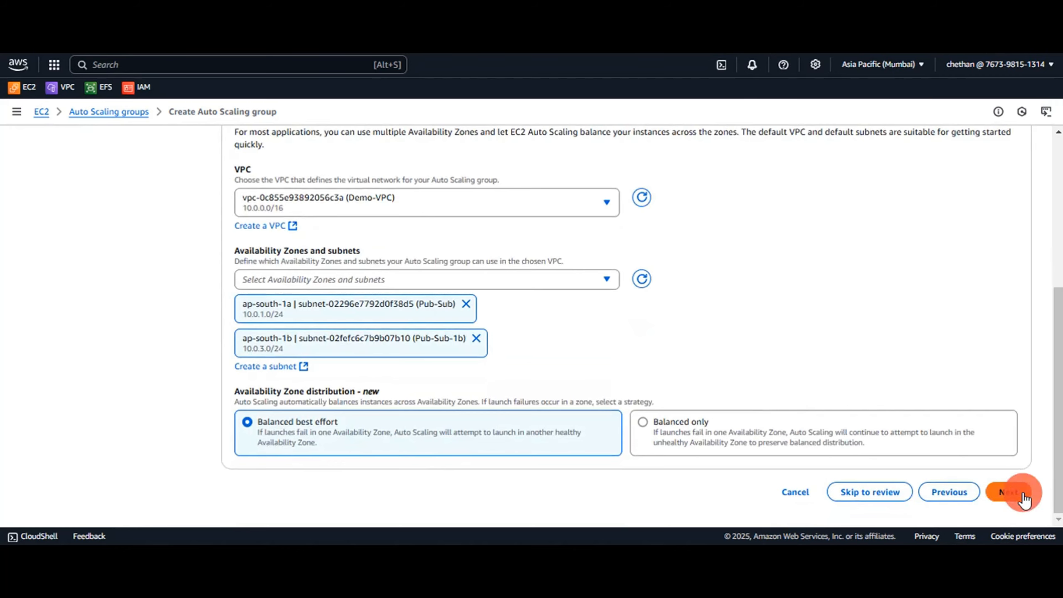
Keep No load balancer, No VPC Lattice service and the default health checks, and continue to the group size and scaling settings
scroll(484, 314, down, 2)
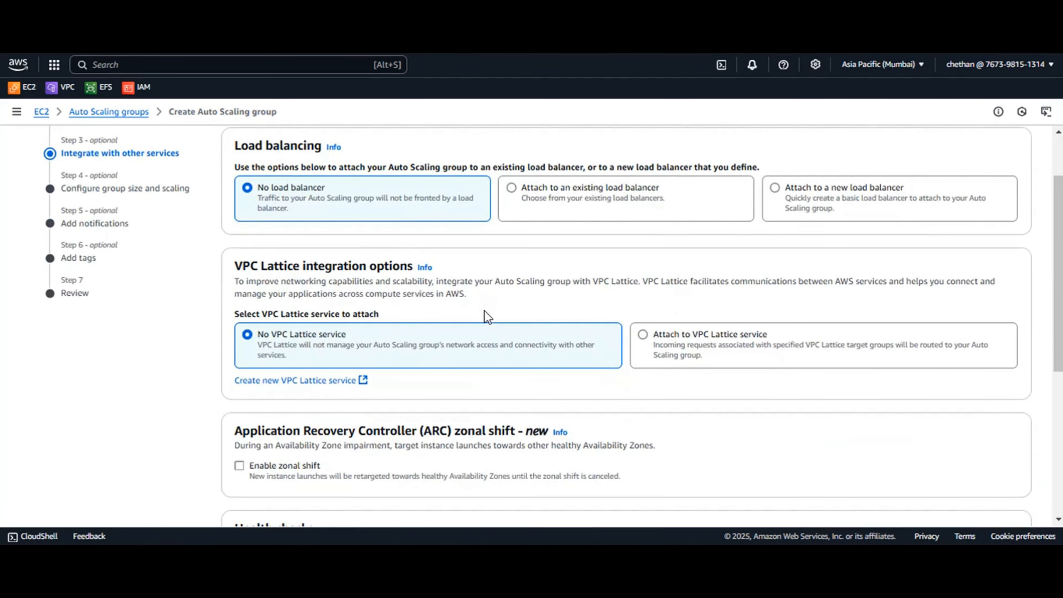
scroll(334, 239, up, 2)
drag(230, 225, 322, 226)
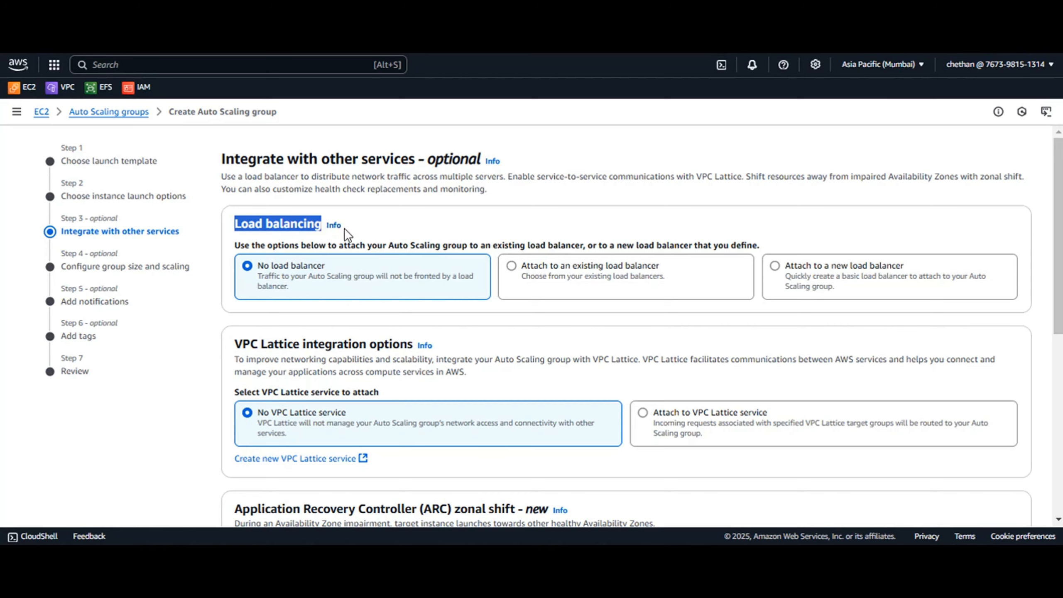
scroll(344, 228, down, 5)
scroll(378, 298, up, 2)
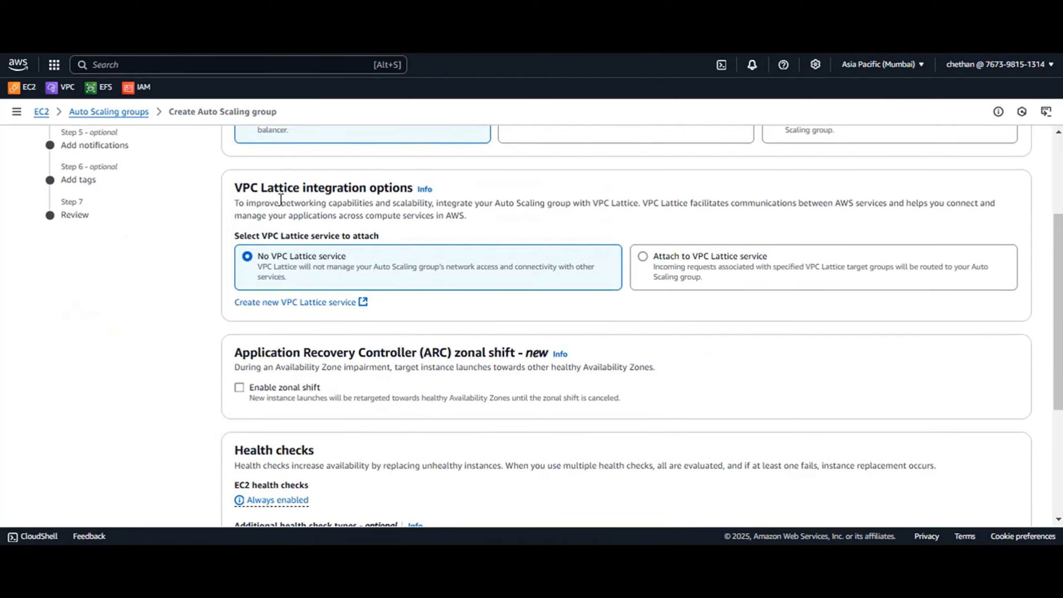
scroll(369, 262, down, 3)
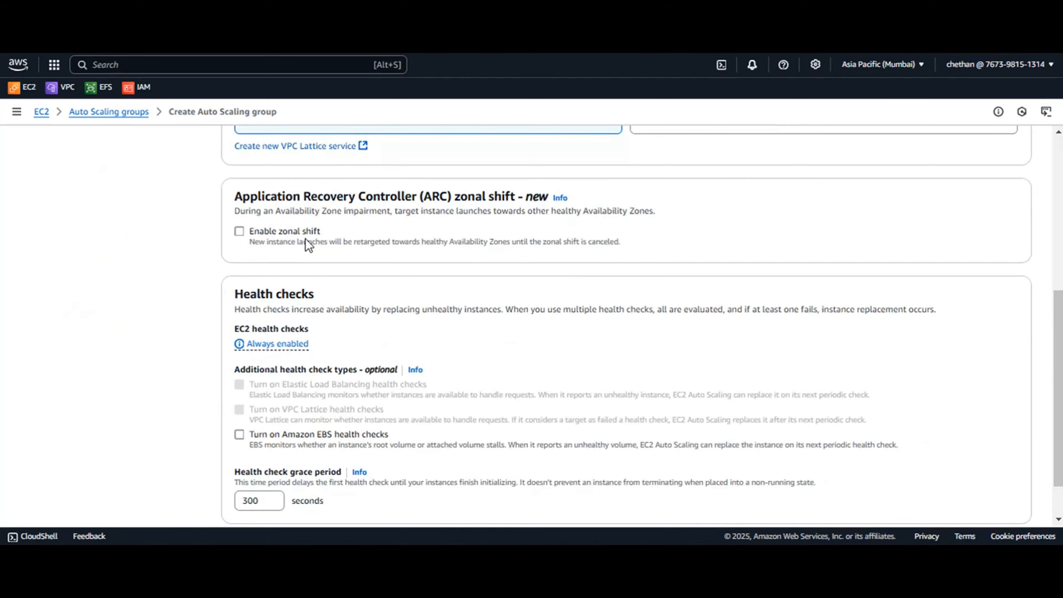
scroll(381, 253, down, 1)
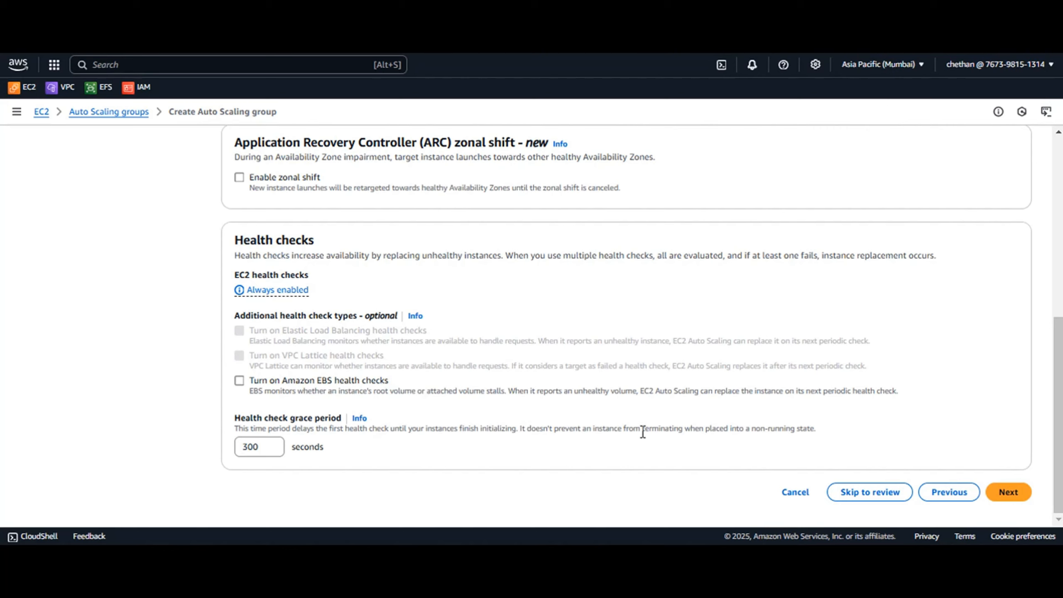
click(1007, 492)
Set the Auto Scaling group's max desired capacity to 3, keeping the desired capacity and min desired capacity at 1
scroll(387, 373, down, 4)
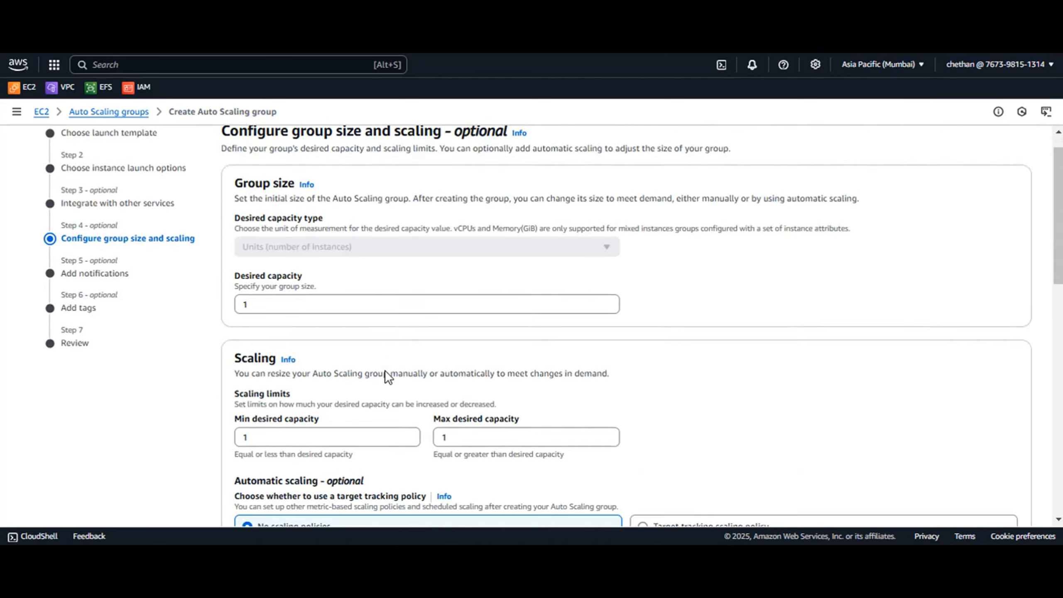
scroll(347, 322, up, 2)
drag(274, 252, 127, 306)
text(2)
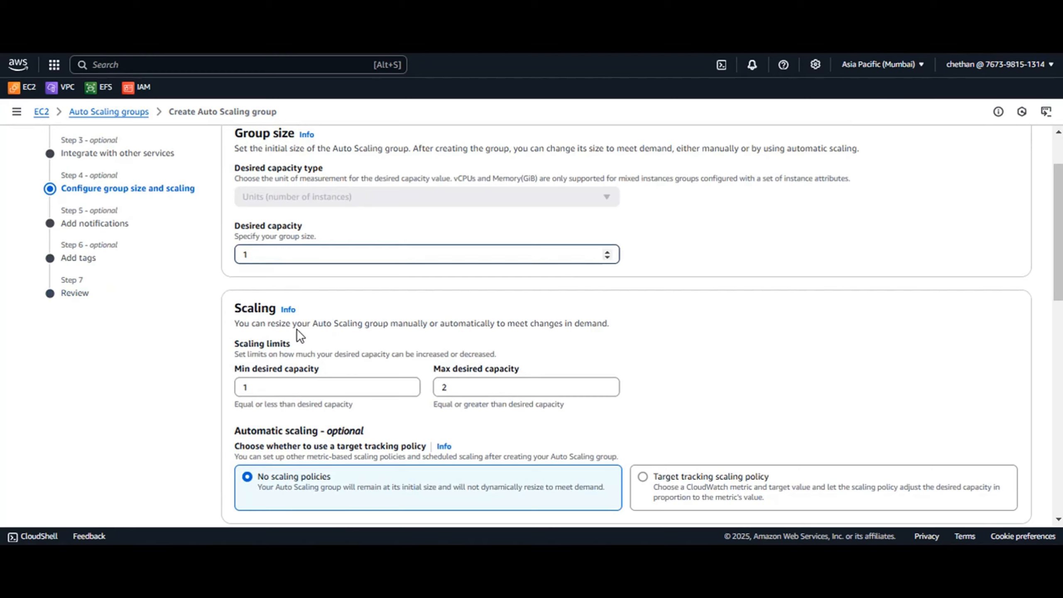
drag(456, 388, 374, 387)
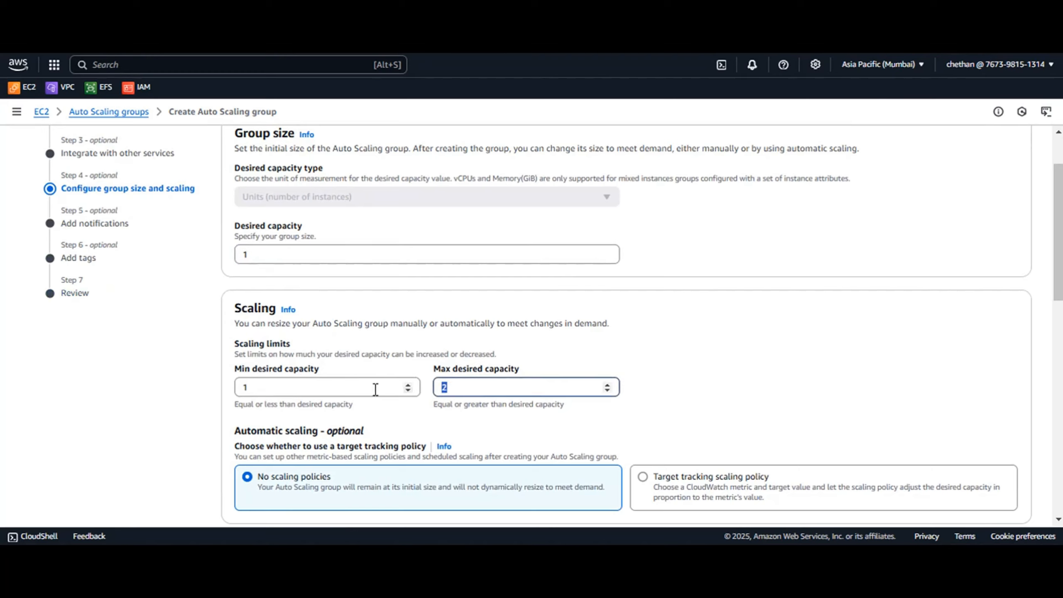
text(3)
Enable a target tracking scaling policy for the group with Average CPU utilization as the metric type
scroll(524, 392, down, 1)
scroll(524, 393, down, 3)
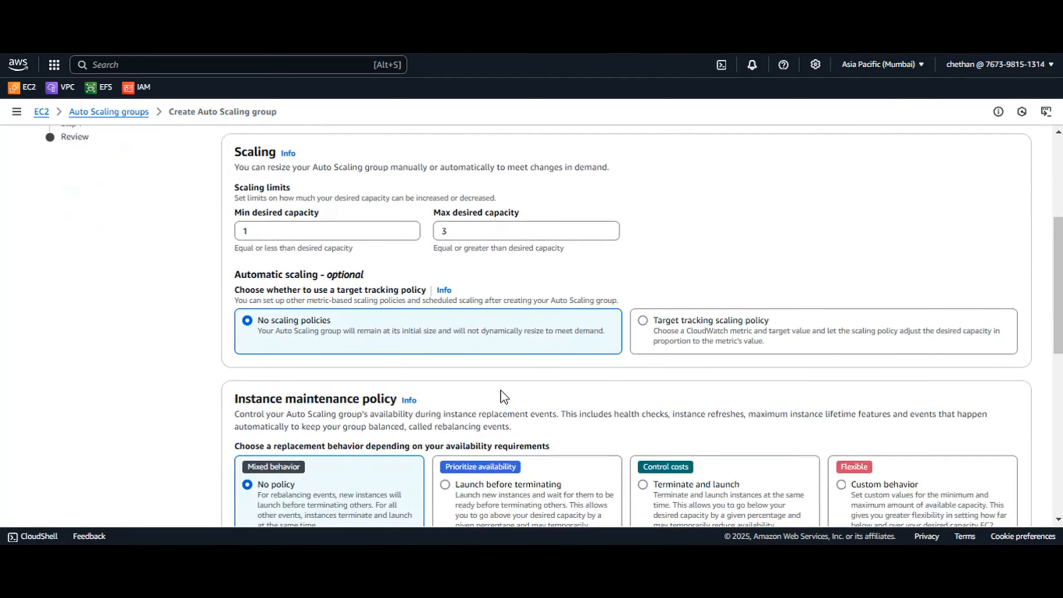
click(643, 321)
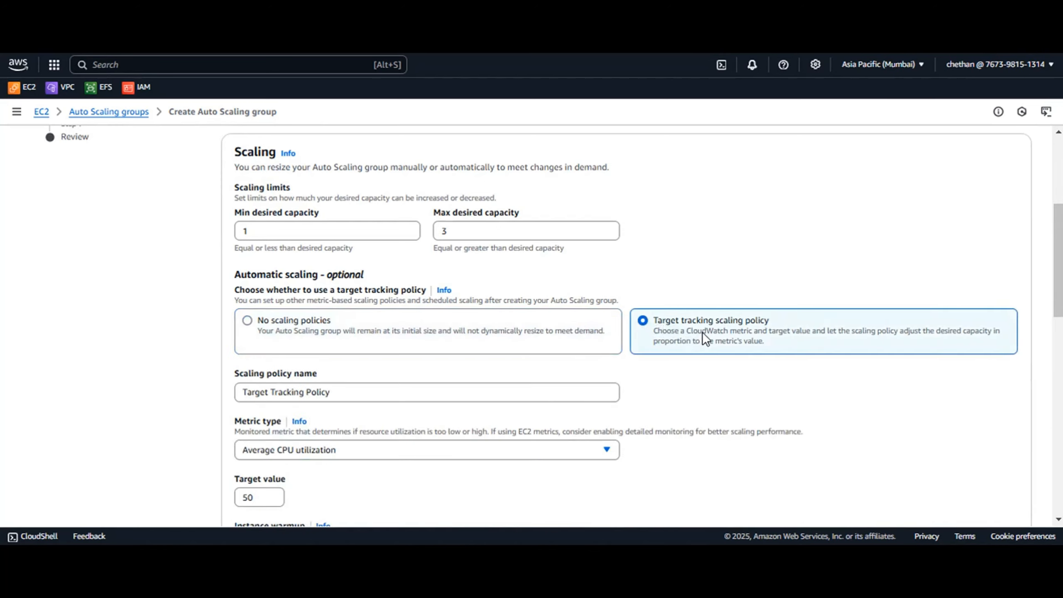
scroll(746, 329, down, 2)
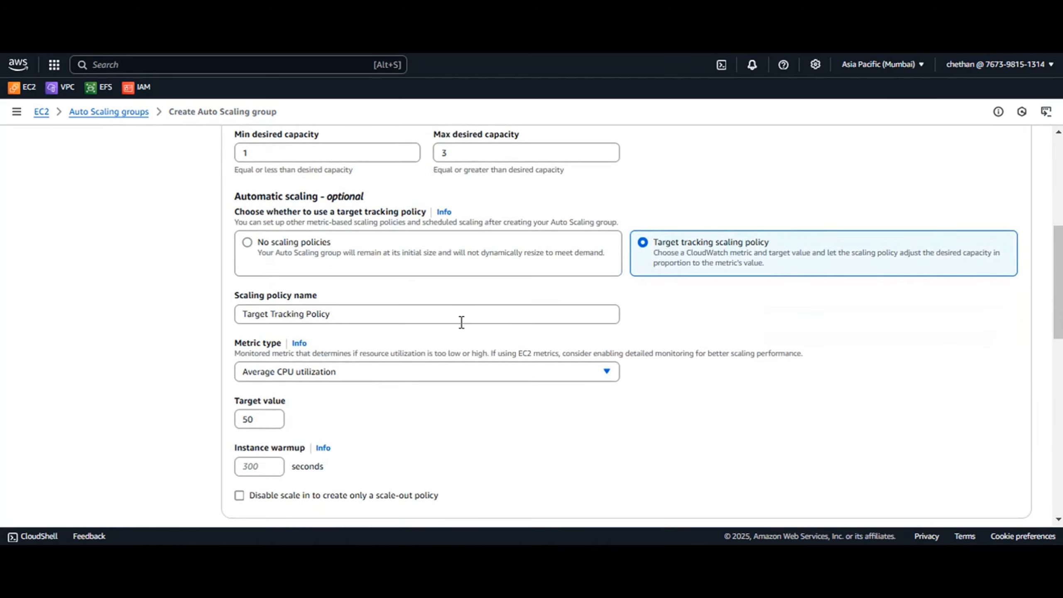
scroll(432, 322, down, 2)
click(304, 296)
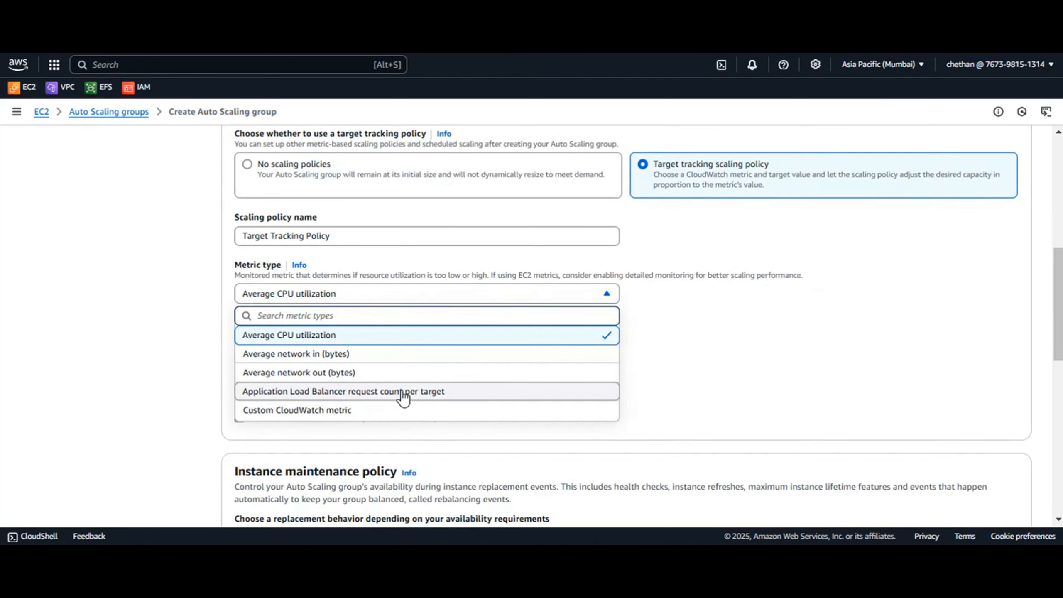
click(390, 337)
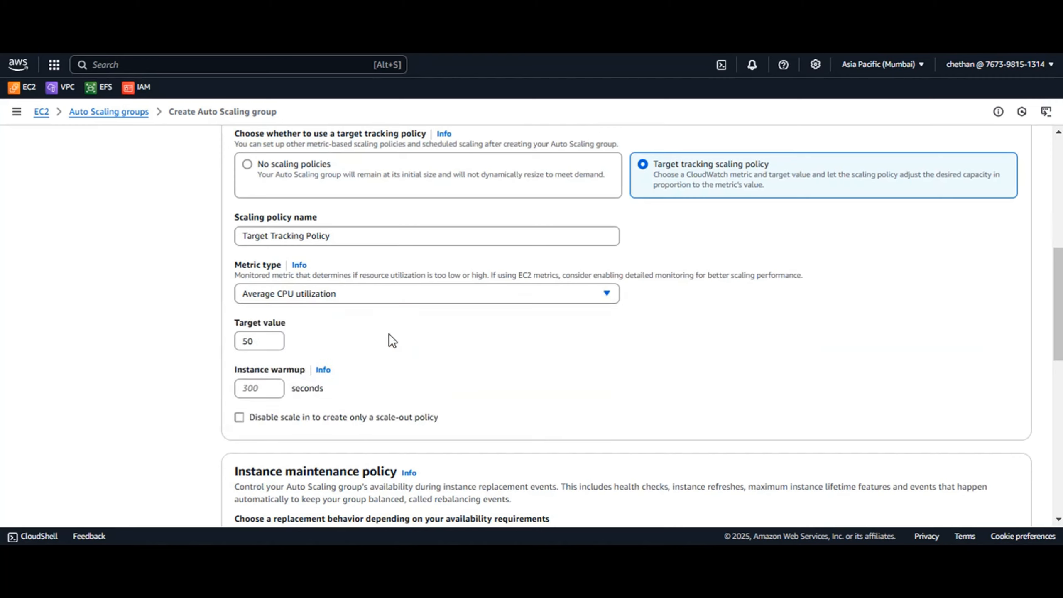
Set the scaling policy's target value to 20 and its instance warmup to 60 seconds
double_click(272, 341)
text(20)
click(255, 388)
text(60)
scroll(439, 402, down, 2)
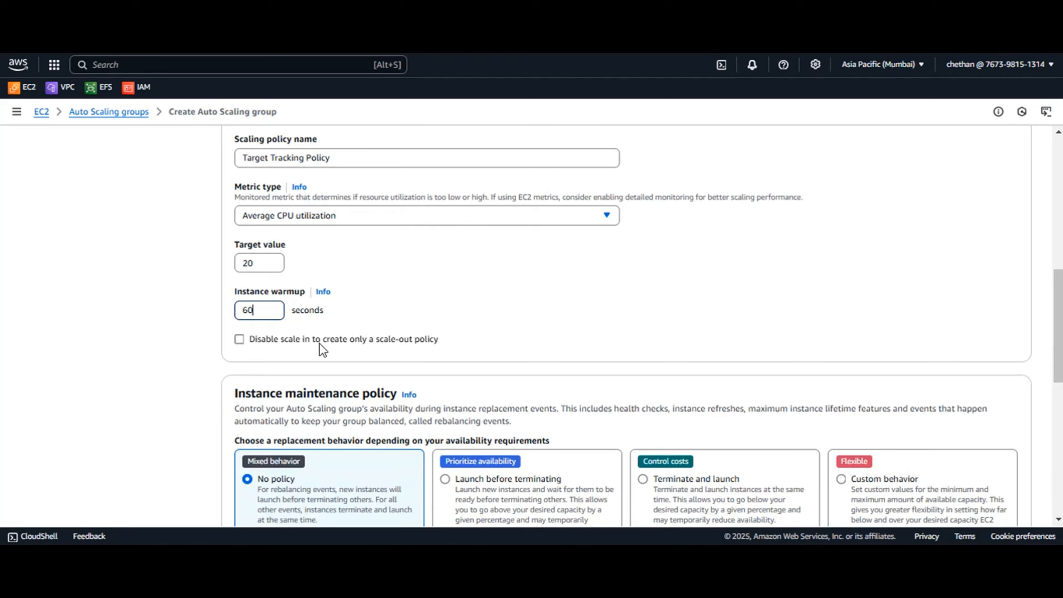
double_click(257, 262)
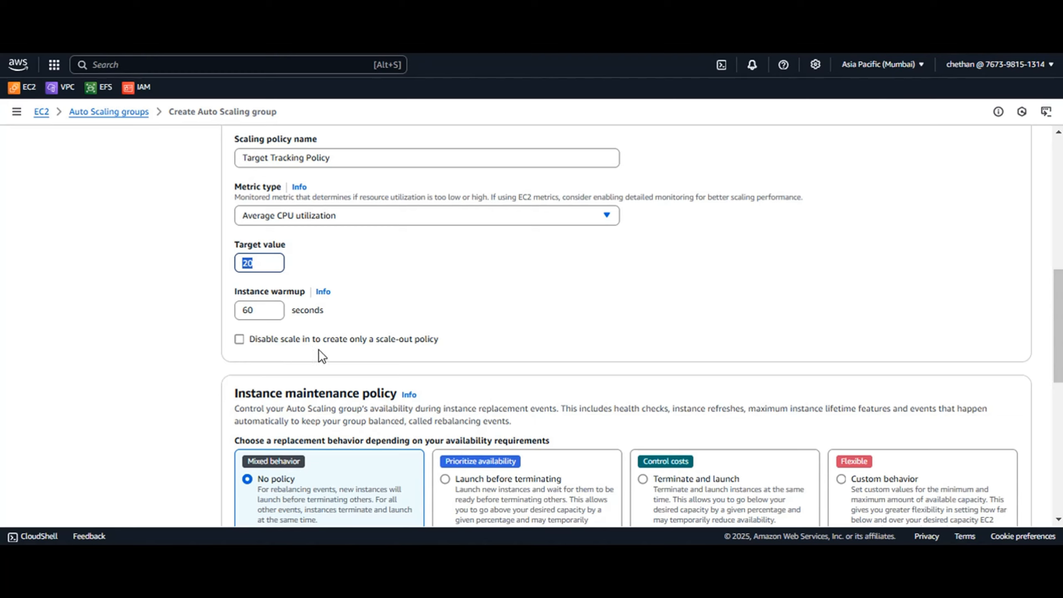
Keep No policy, the Default capacity reservation and the additional settings, and continue to the review without adding notifications or tags
scroll(431, 326, down, 4)
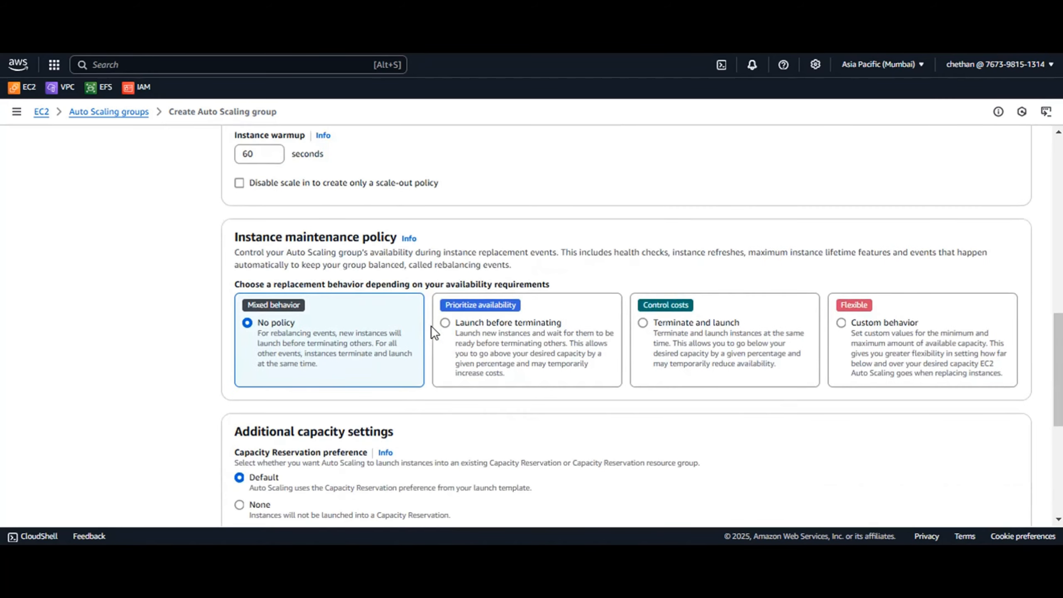
scroll(431, 326, down, 7)
scroll(431, 326, up, 6)
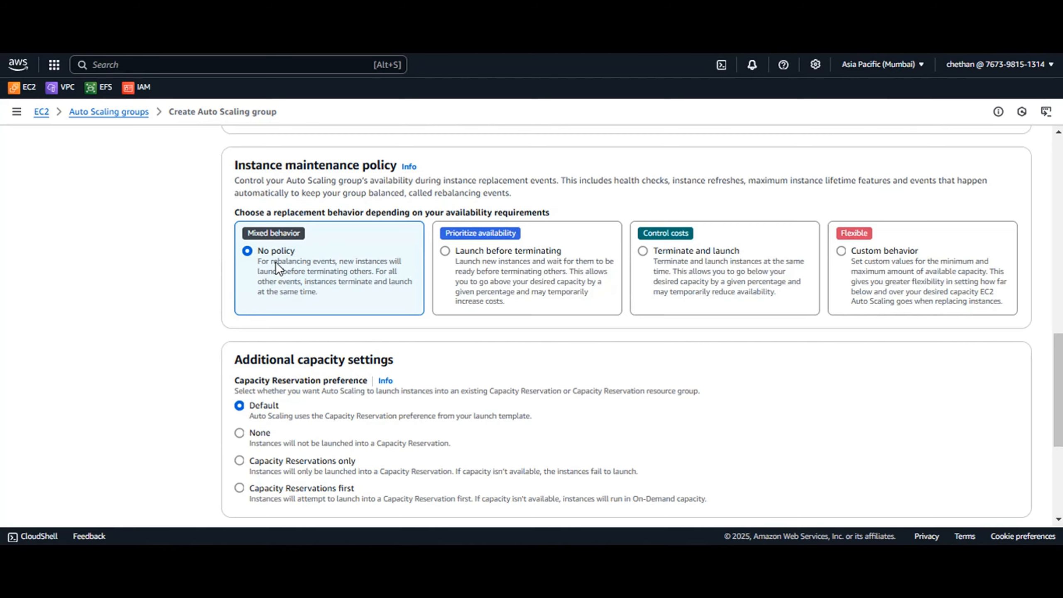
scroll(276, 261, down, 3)
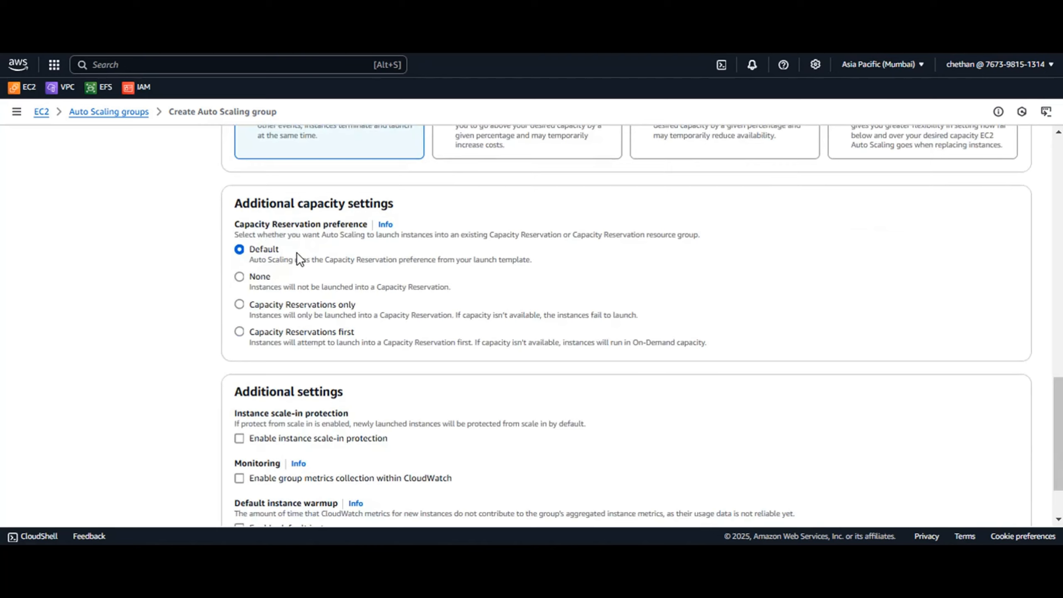
scroll(296, 253, down, 2)
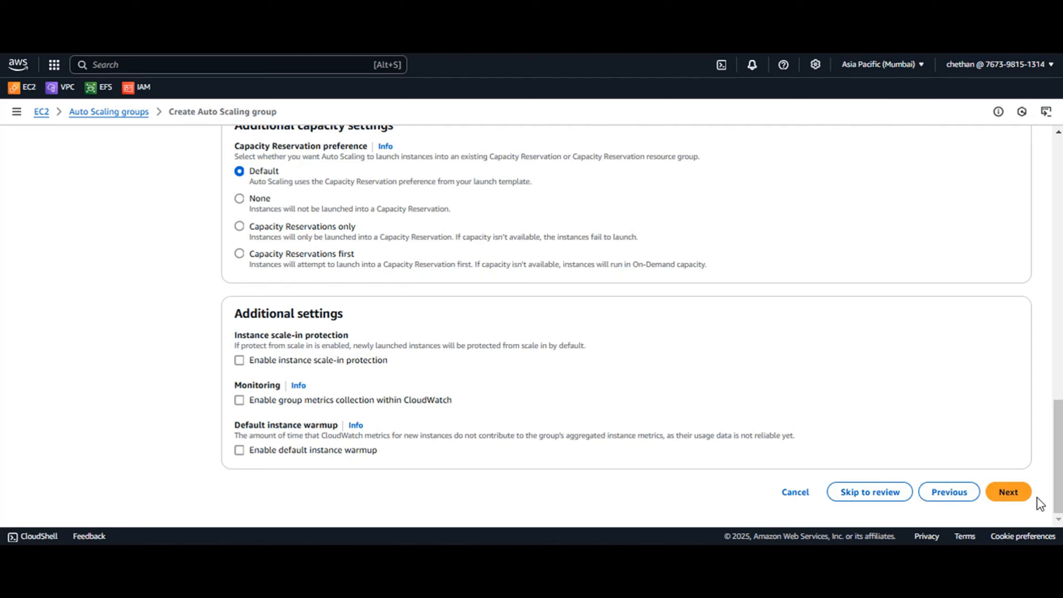
click(1017, 493)
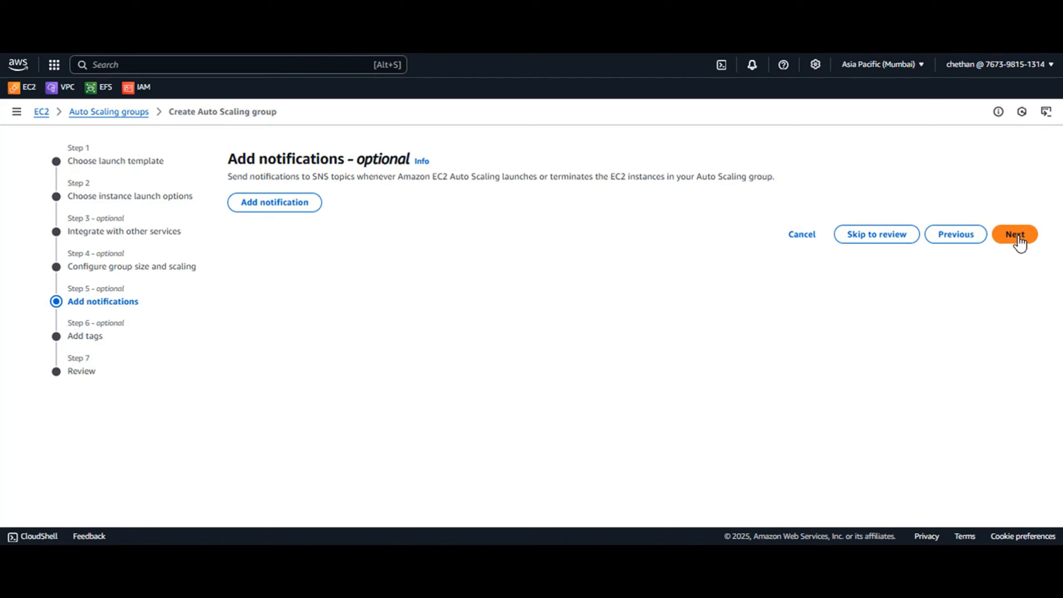
click(1016, 236)
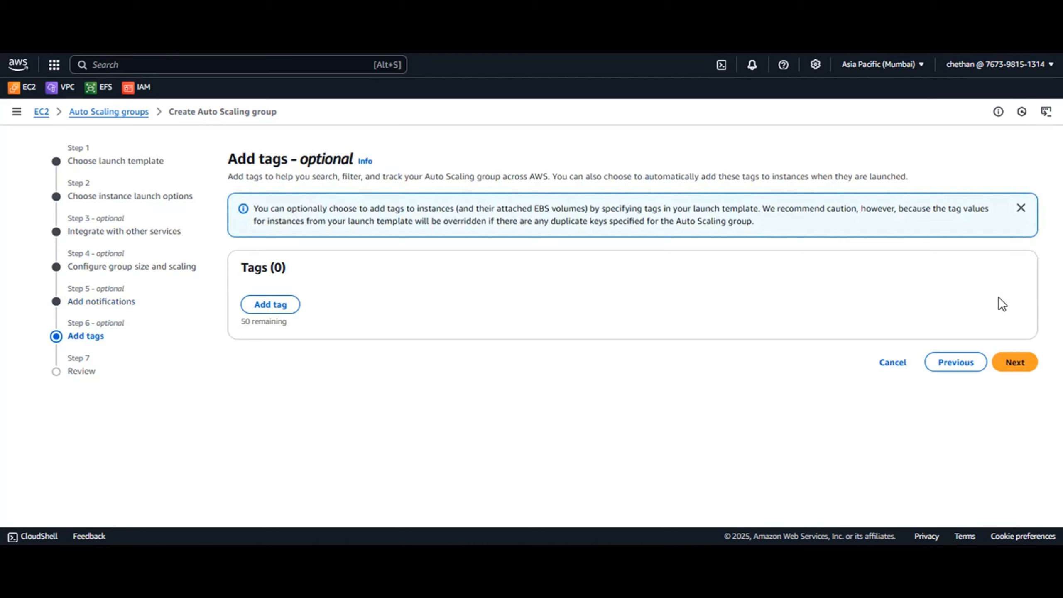
click(1017, 361)
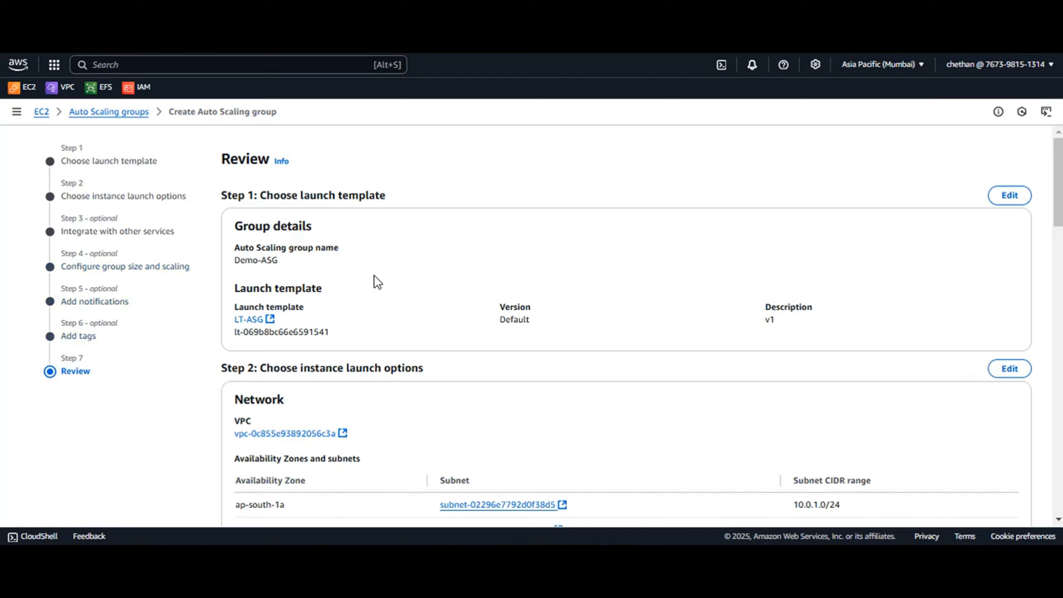
Review the Auto Scaling group's name, launch template, VPC and subnets before creation
scroll(374, 275, down, 2)
drag(240, 181, 304, 196)
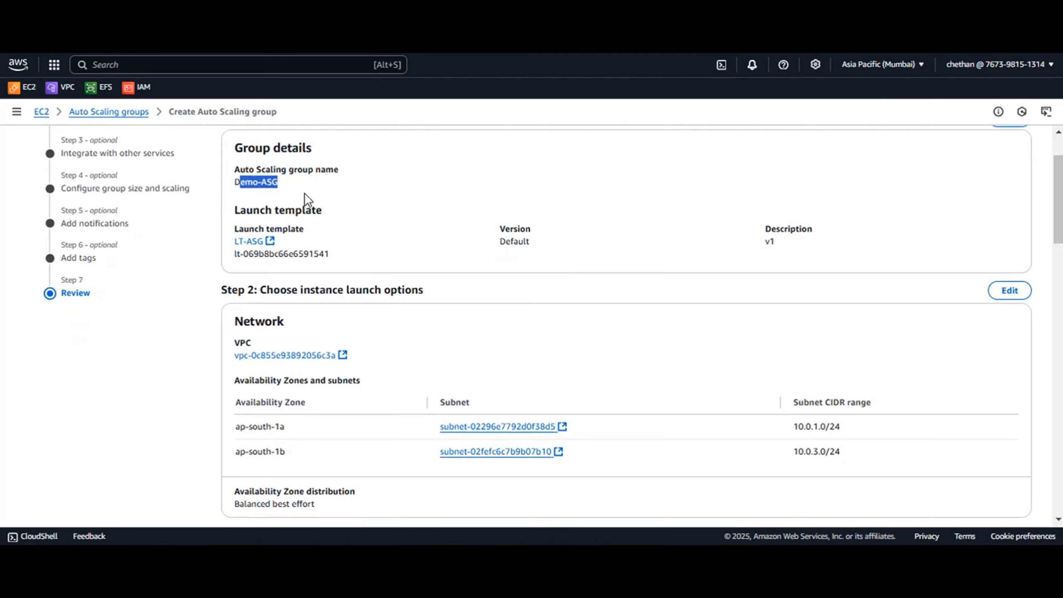
click(247, 184)
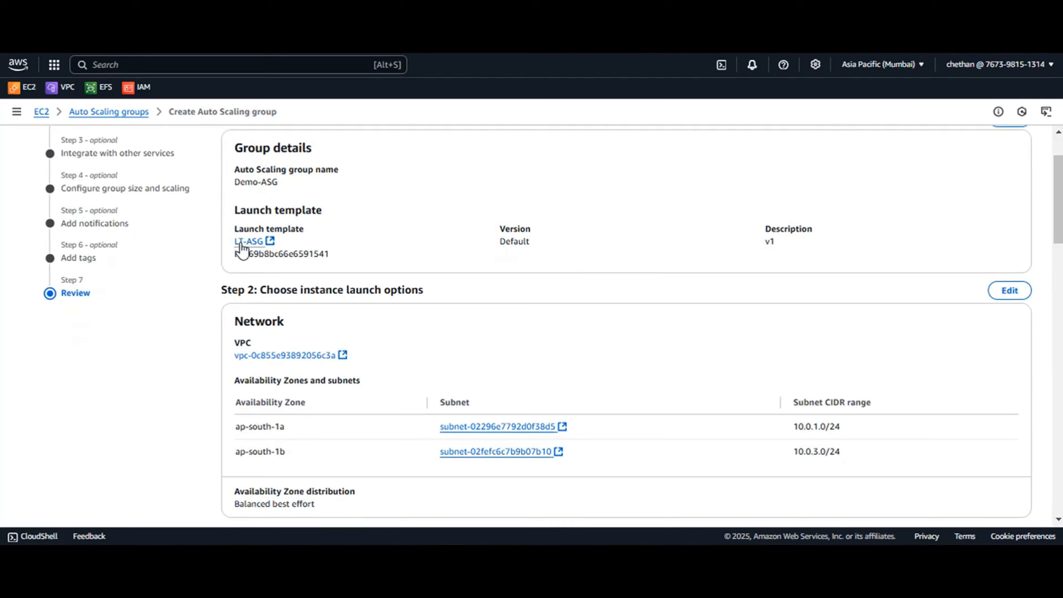
drag(230, 245, 347, 268)
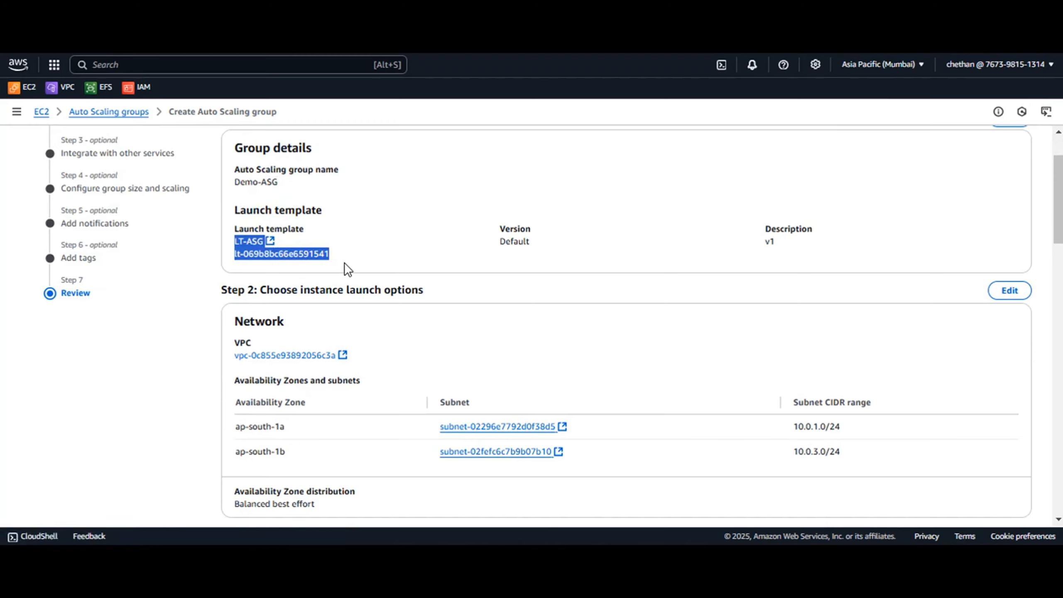
scroll(346, 264, down, 6)
scroll(340, 256, up, 3)
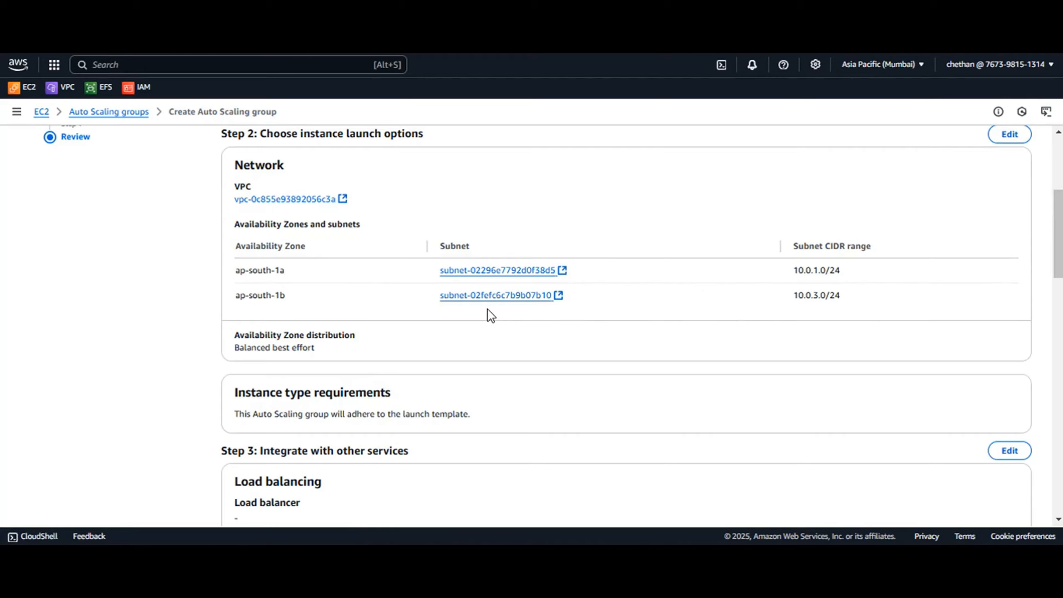
Review the group size, minimum and maximum capacity, target tracking policy and remaining settings in the summary
scroll(487, 309, down, 10)
scroll(486, 304, down, 2)
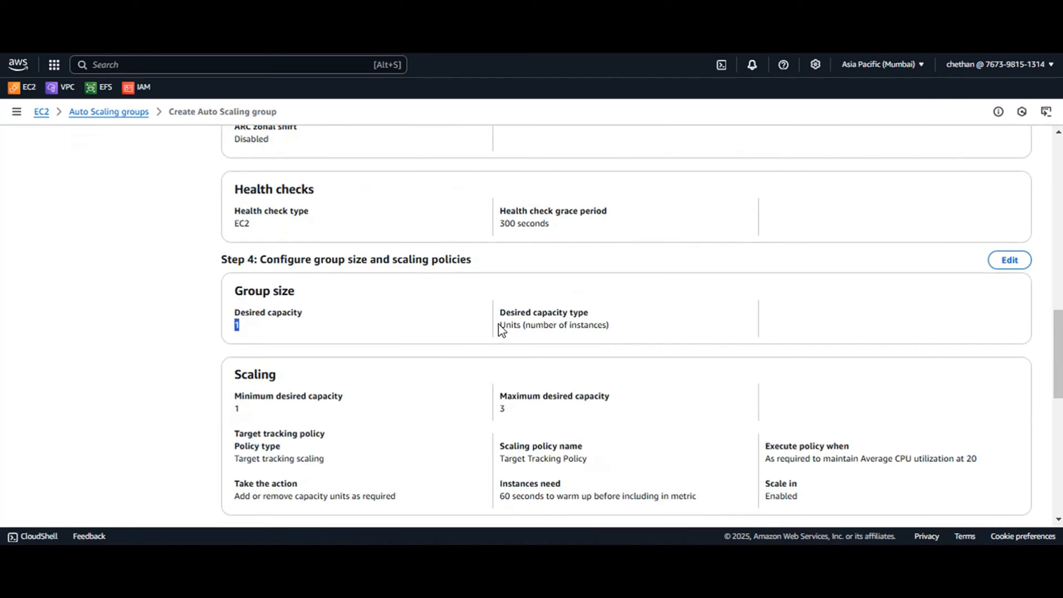
scroll(490, 341, down, 2)
double_click(237, 331)
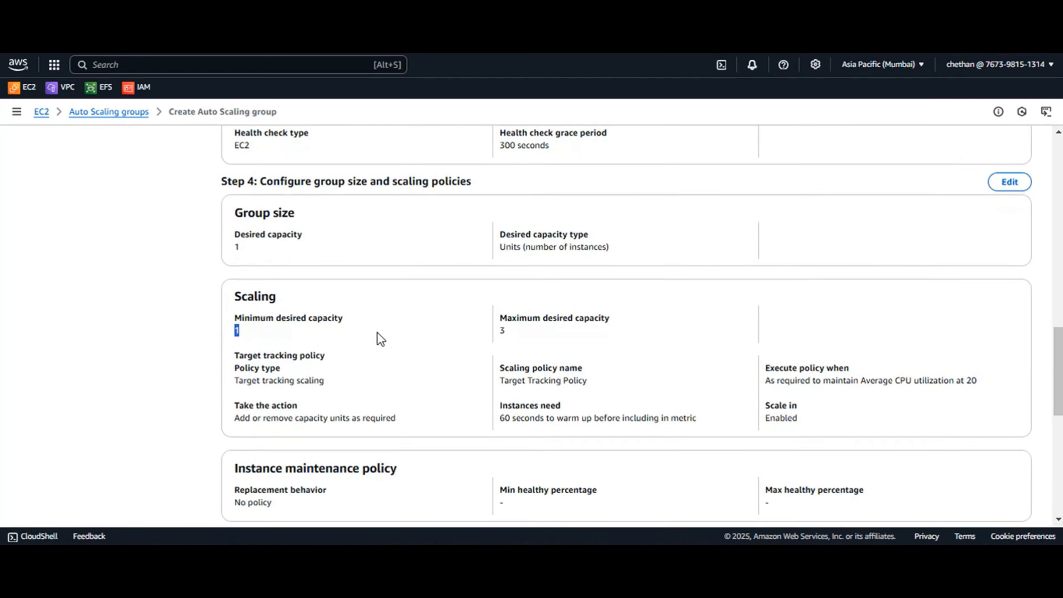
double_click(502, 329)
scroll(523, 338, up, 2)
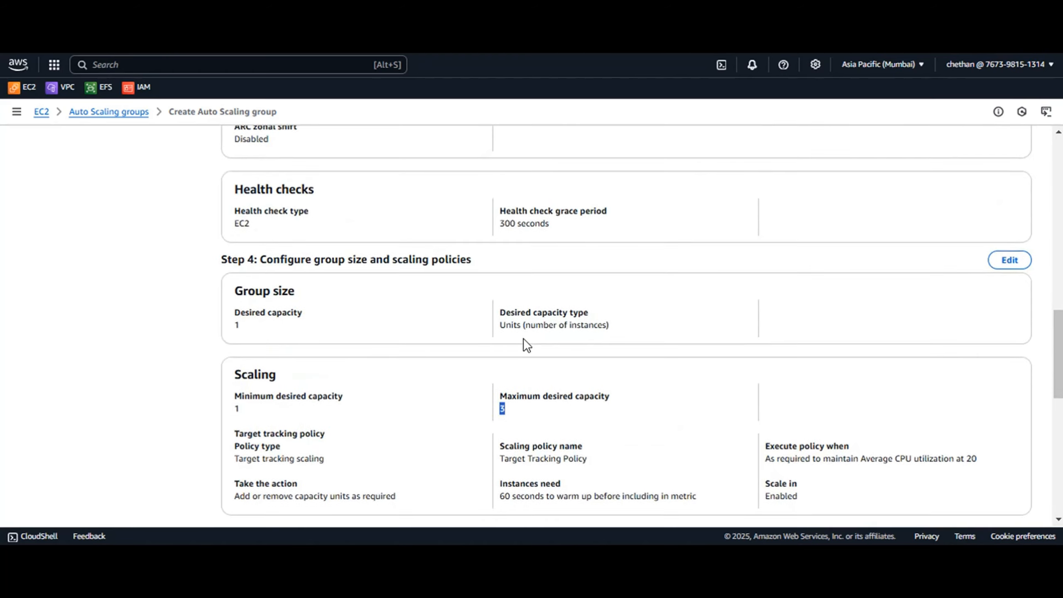
scroll(523, 338, down, 2)
scroll(523, 339, down, 4)
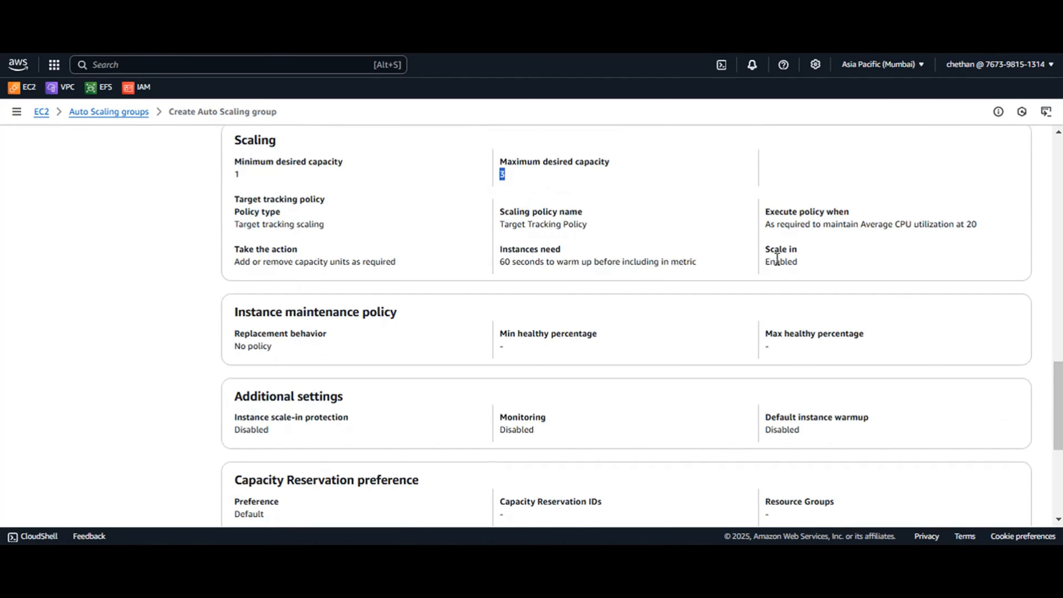
scroll(797, 268, up, 2)
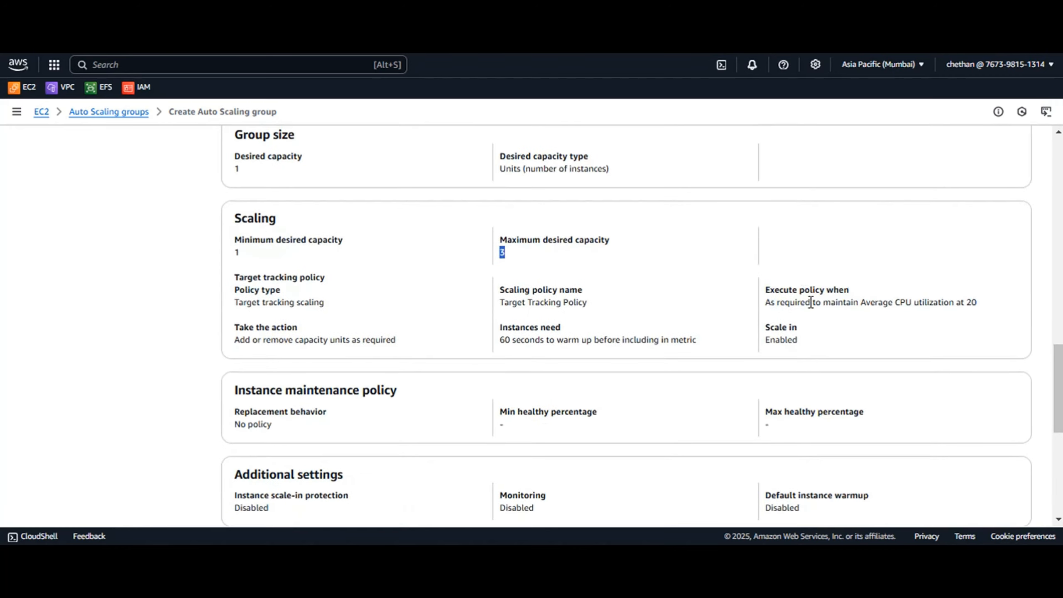
scroll(810, 302, down, 9)
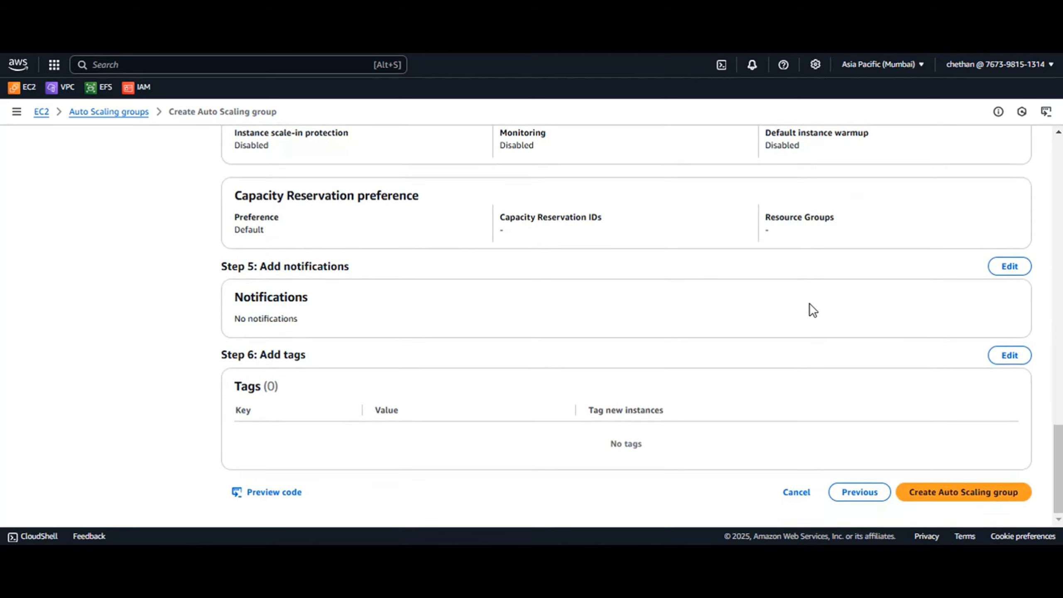
Create the Auto Scaling group and refresh the groups list to check Demo-ASG's instance count and status
click(982, 491)
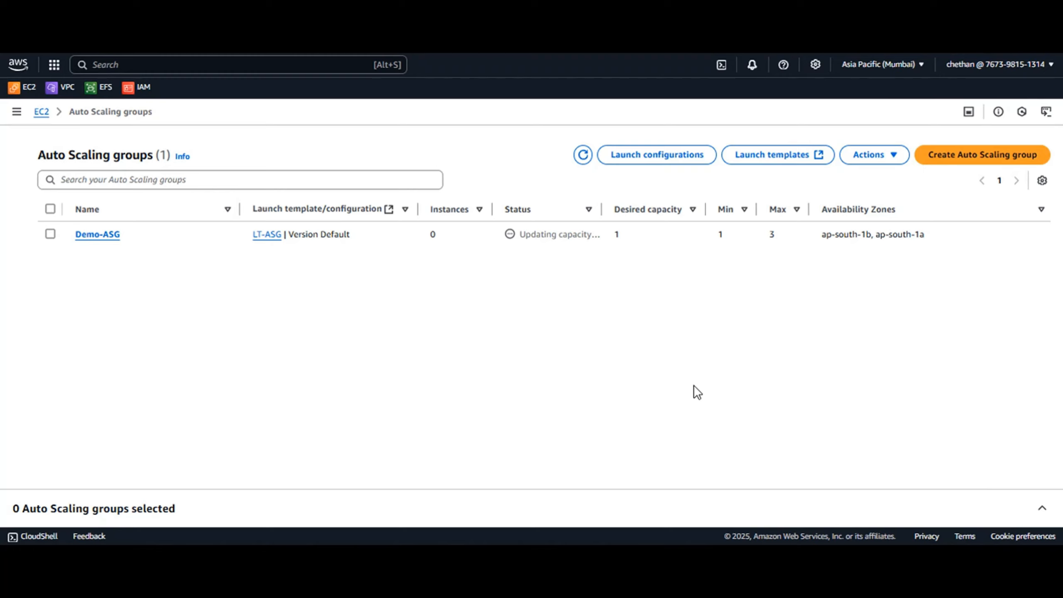
double_click(433, 232)
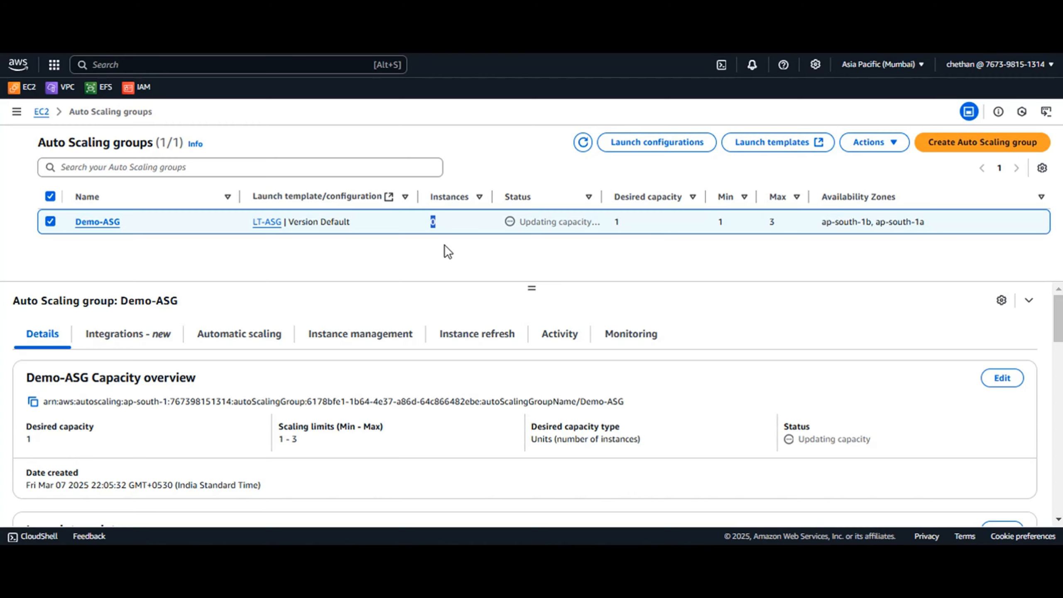
click(584, 143)
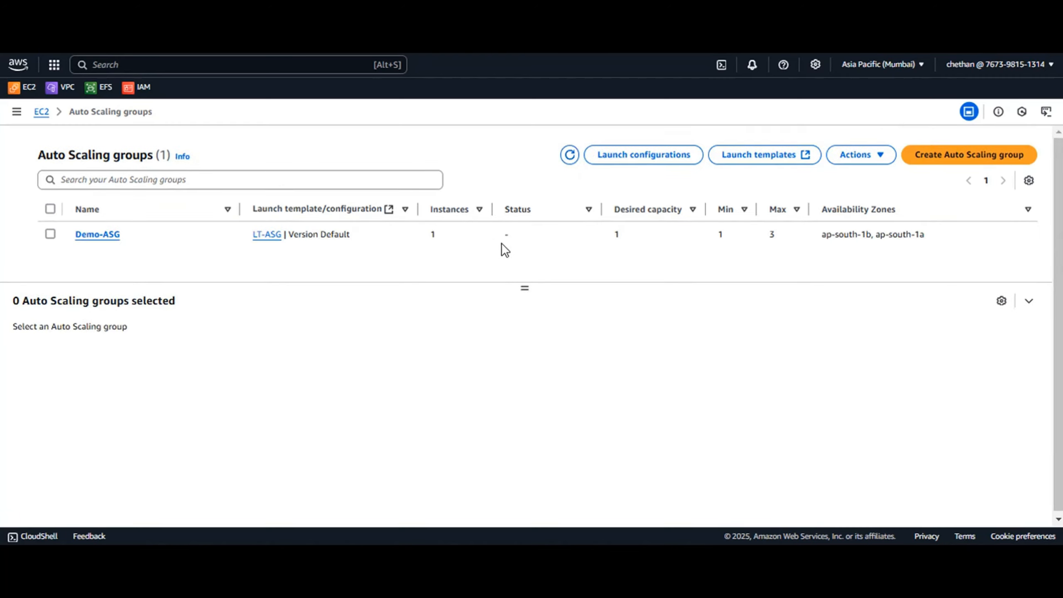
Refresh the instances list and name the instance launched by the Auto Scaling group ASG-1
double_click(431, 235)
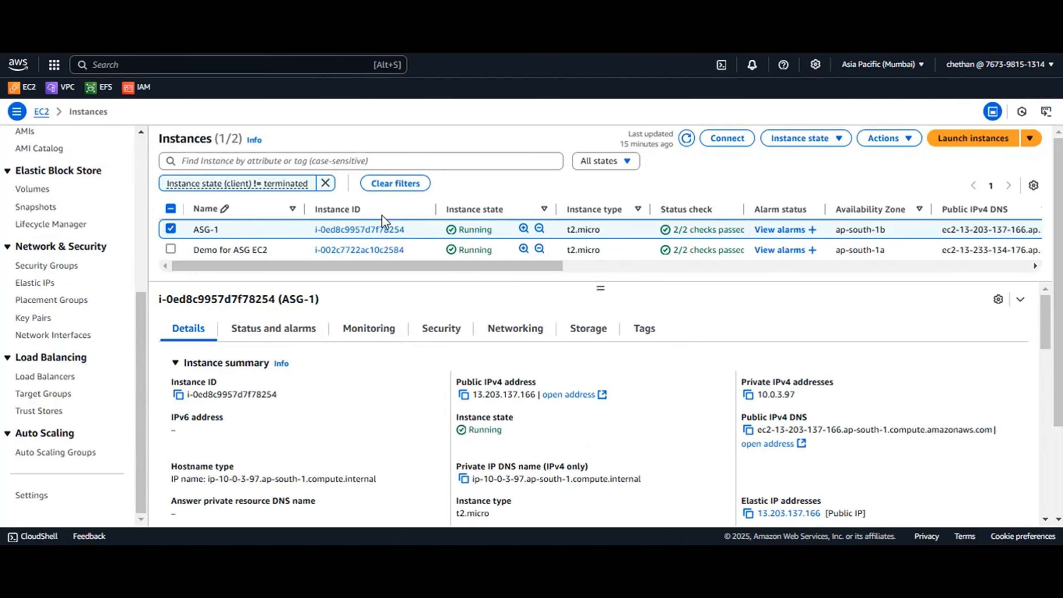
click(686, 139)
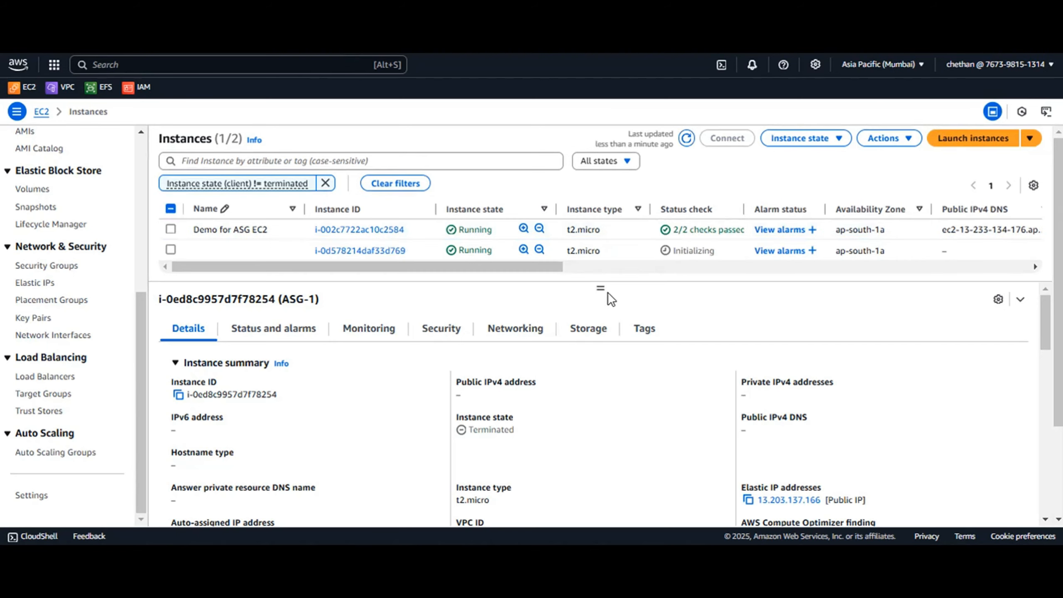
drag(600, 289, 601, 328)
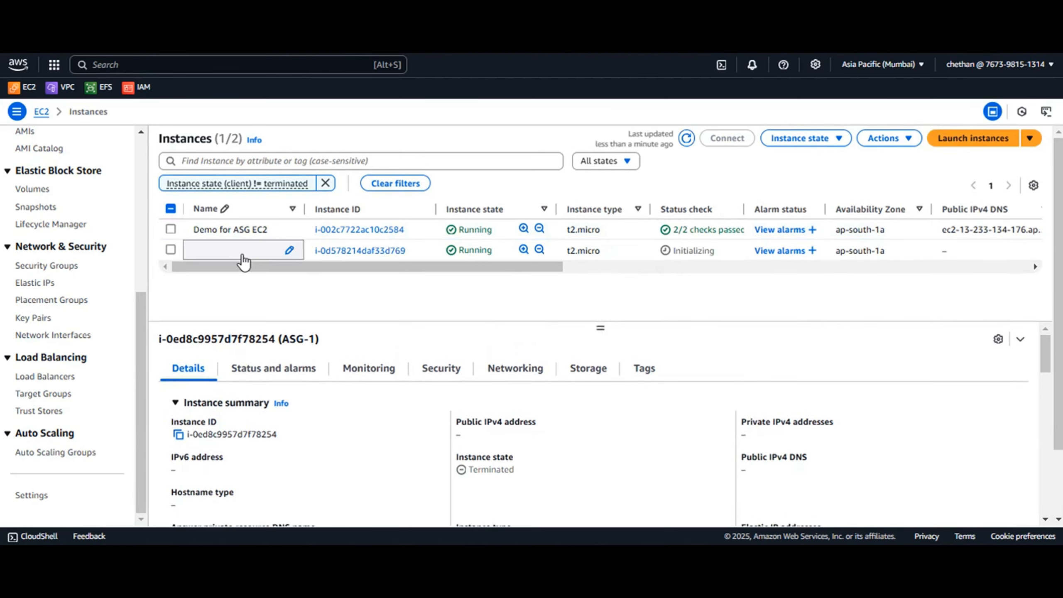
click(605, 251)
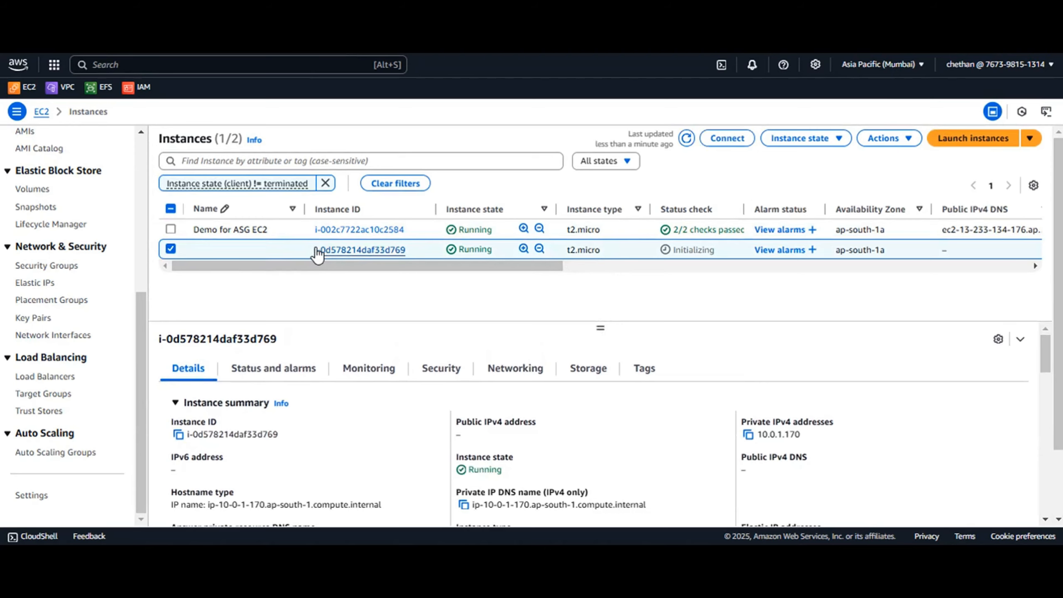
click(289, 250)
text(ASG)
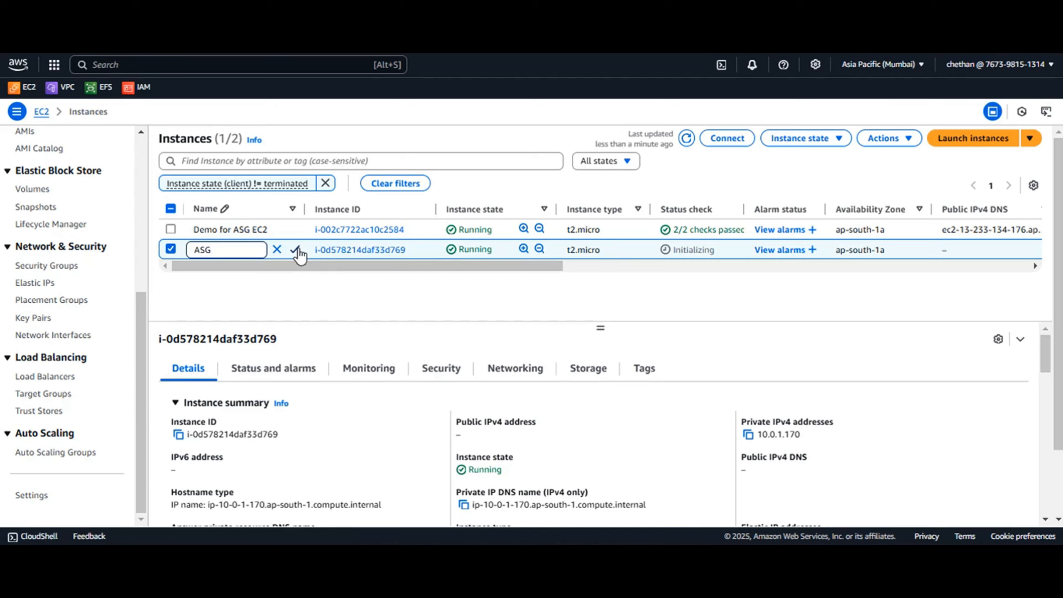
text(-1)
click(296, 250)
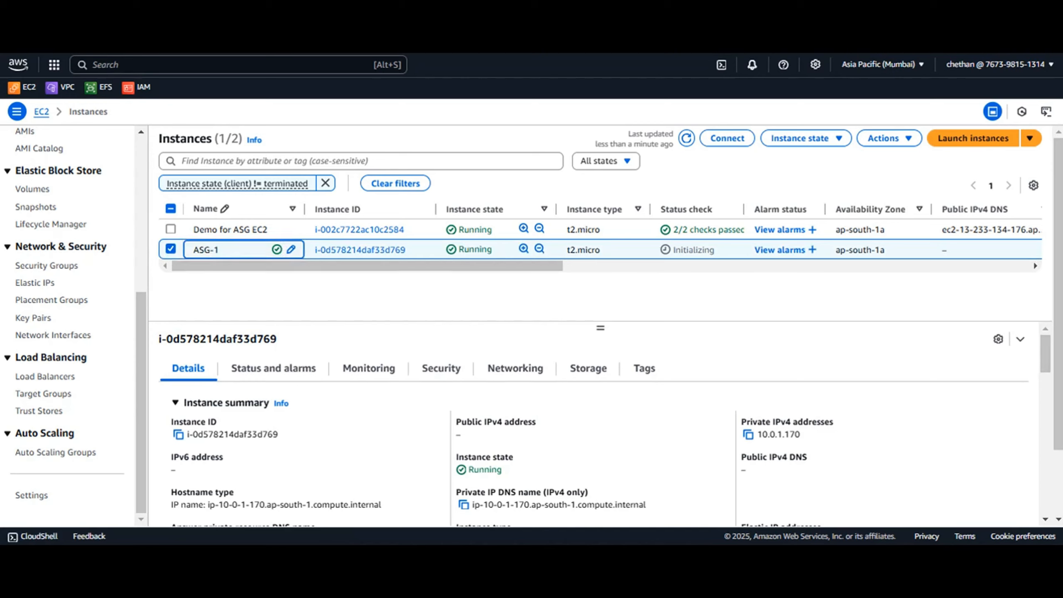
Check Demo-ASG's desired and minimum capacity in the groups list and view the group's launch template details
click(238, 25)
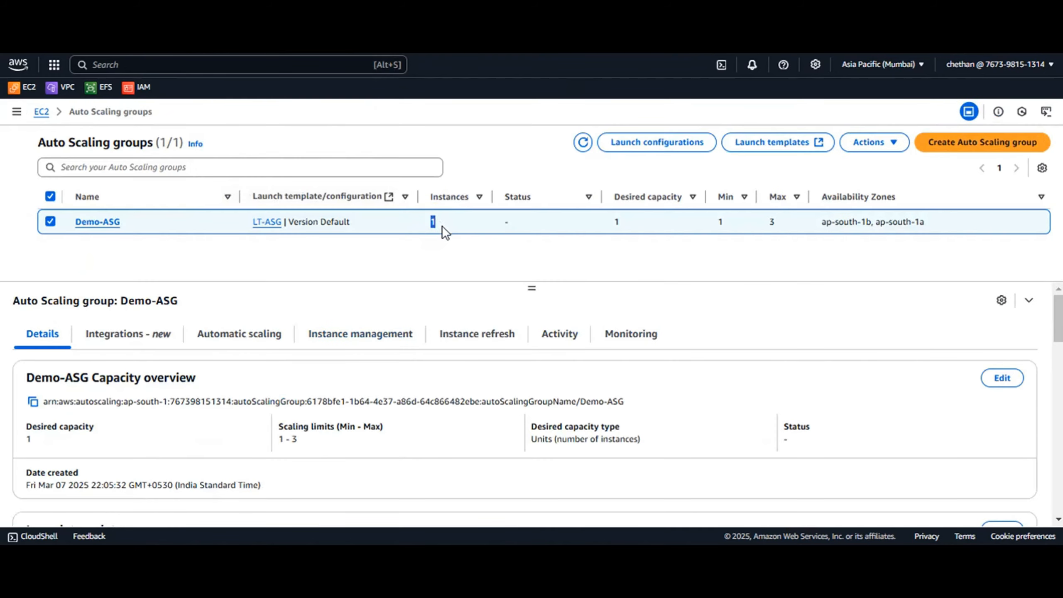
double_click(619, 221)
drag(710, 214, 730, 216)
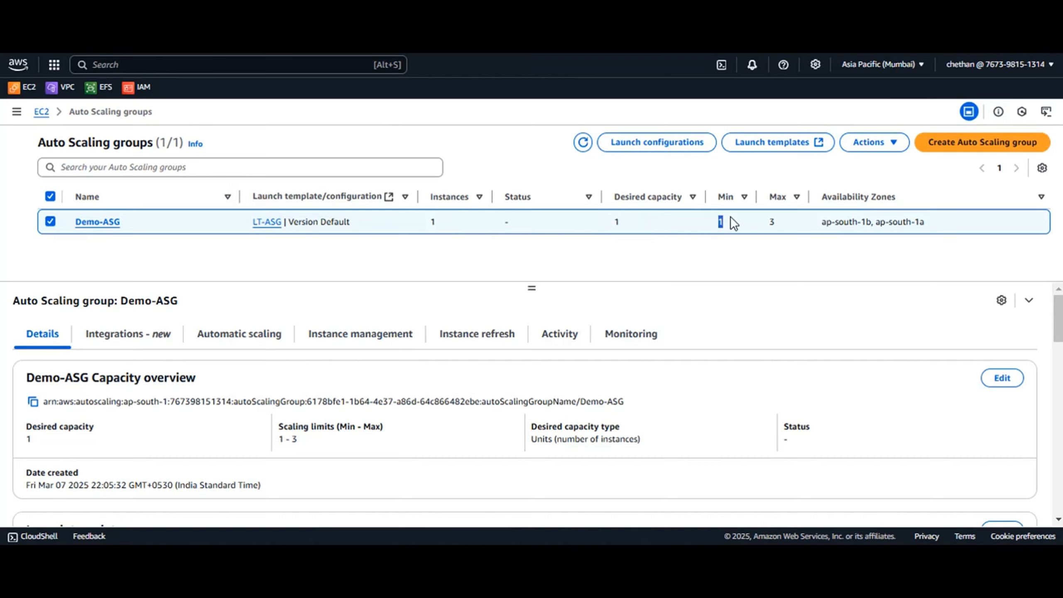
click(105, 220)
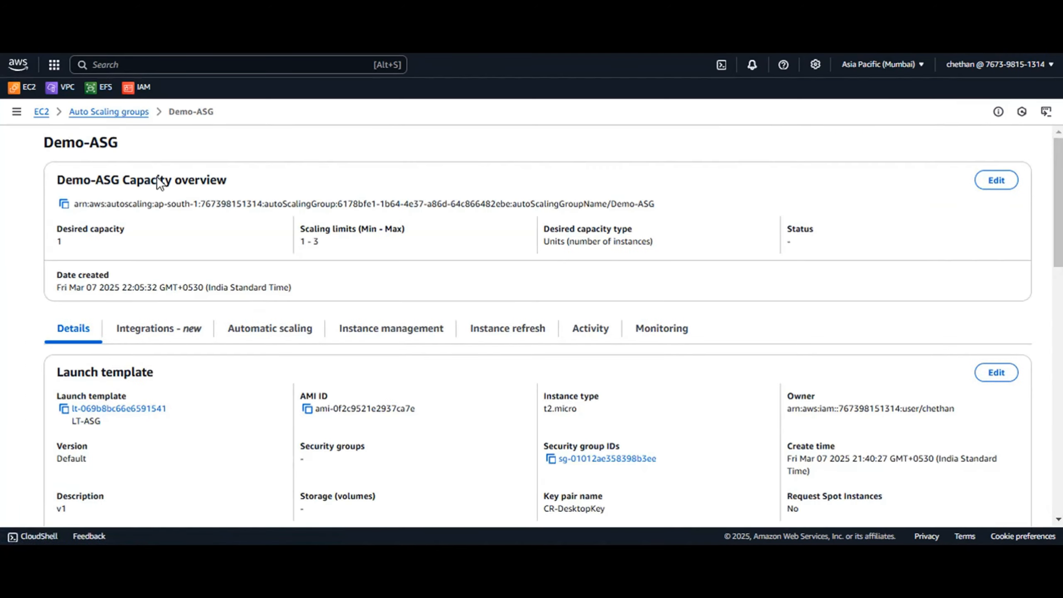
scroll(455, 362, down, 3)
scroll(455, 362, up, 1)
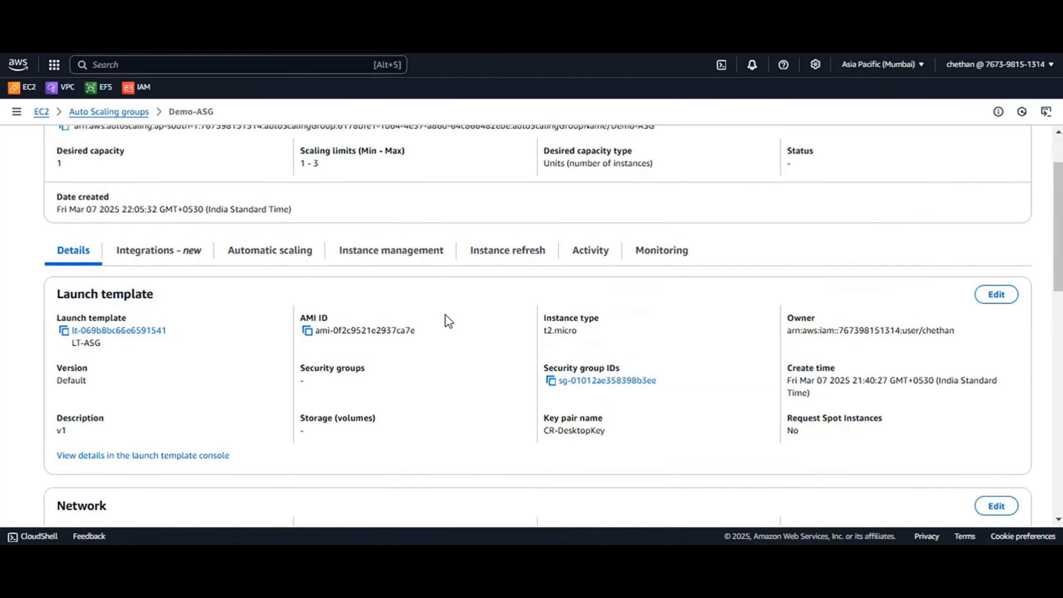
View Demo-ASG's activity history and compare the launched instance's ID with ASG-1 in the instances list
click(590, 251)
scroll(562, 363, down, 2)
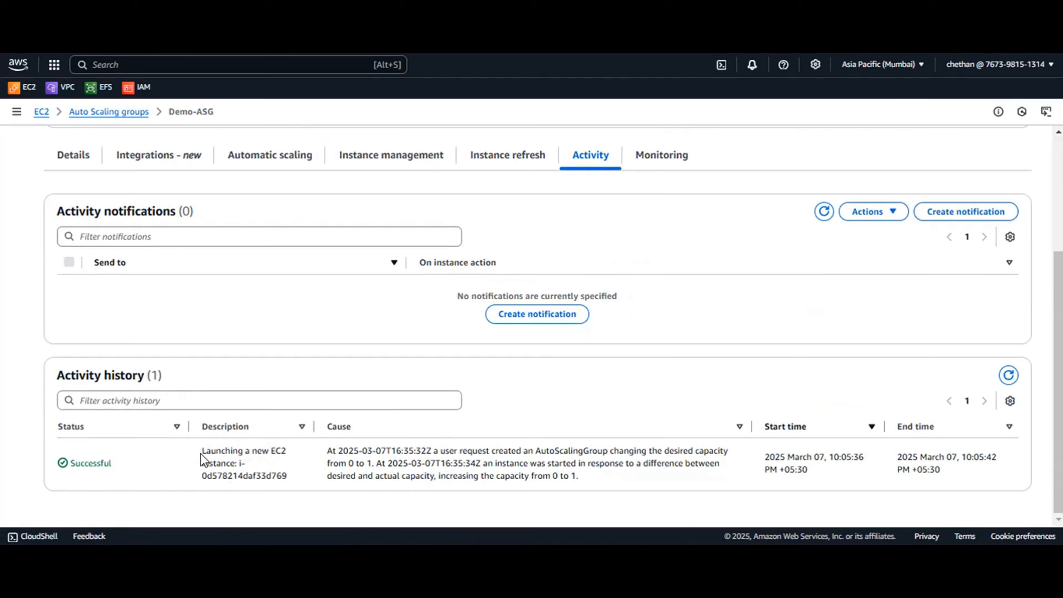
drag(196, 454, 291, 454)
drag(203, 465, 285, 479)
click(269, 476)
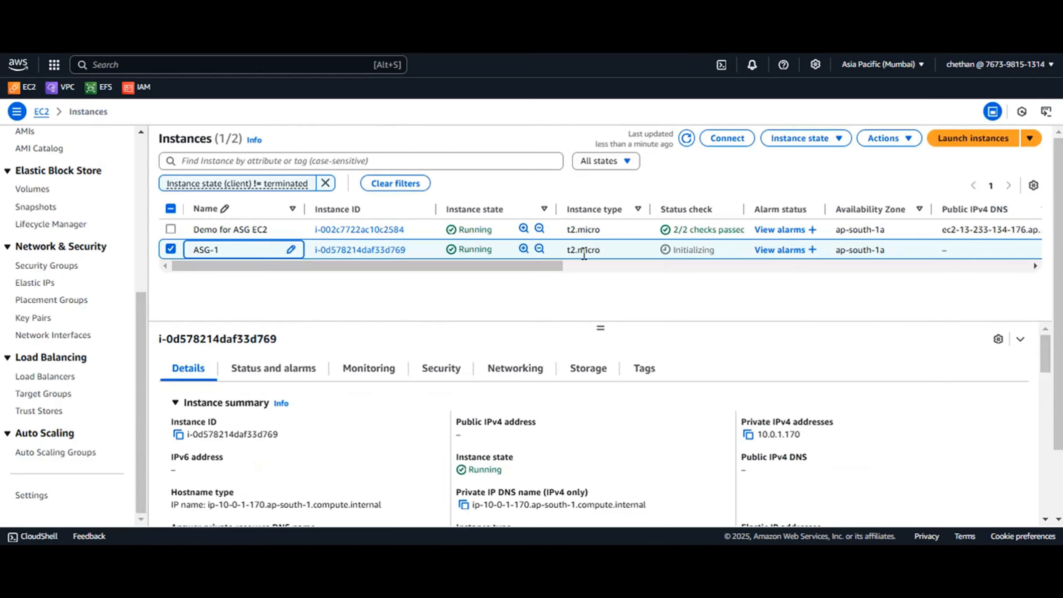
click(641, 267)
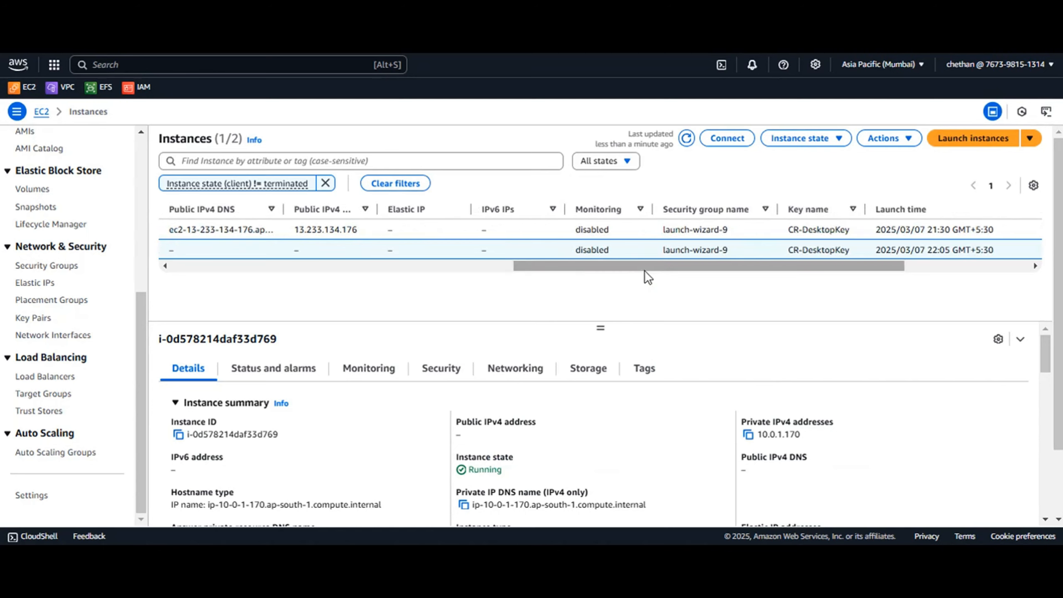
drag(644, 270, 103, 288)
click(264, 434)
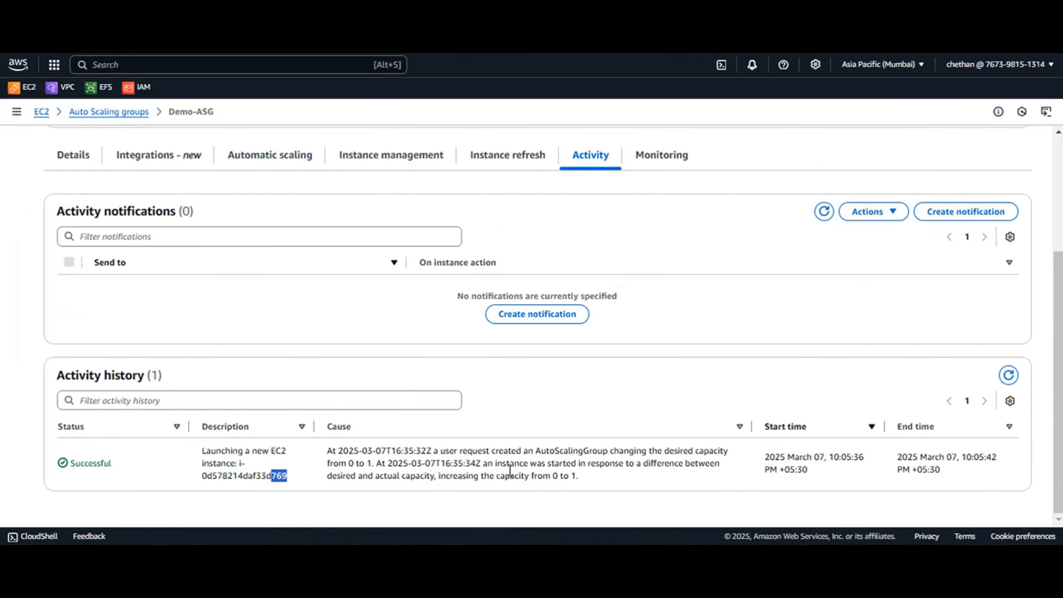
Check the start and end times of the instance launch in Demo-ASG's activity history
drag(830, 458, 860, 460)
click(861, 460)
drag(967, 460, 997, 456)
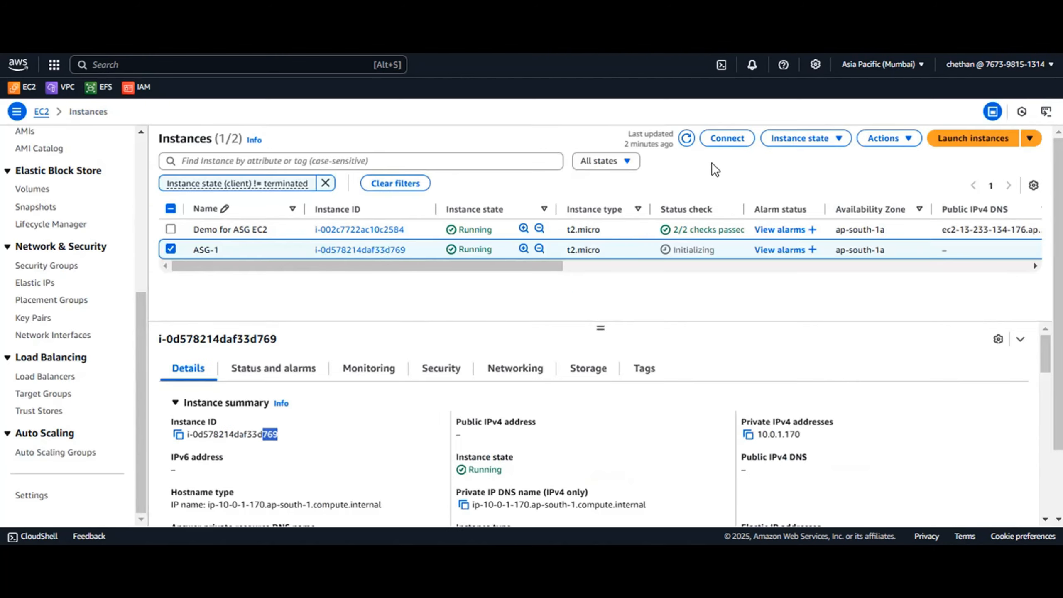
Refresh the instances list to check ASG-1's status, and review its EC2 Instance Connect options without connecting
click(687, 138)
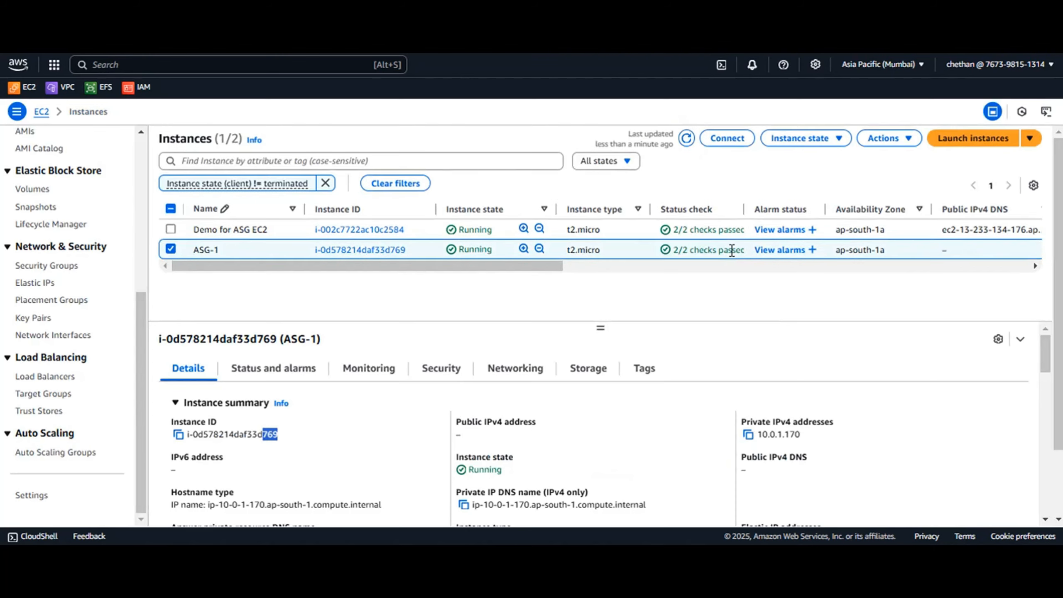
click(727, 138)
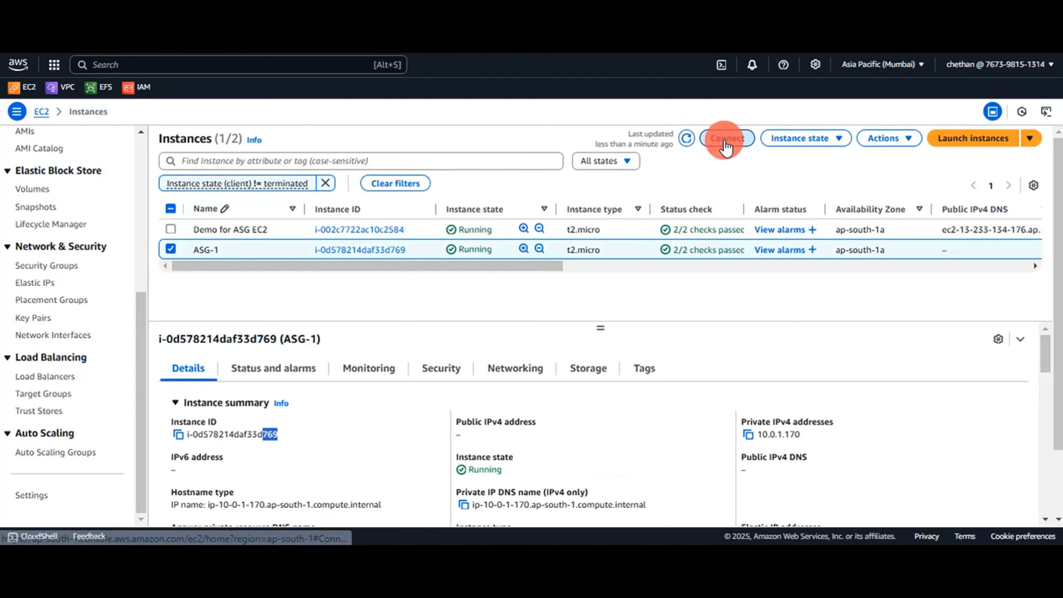
scroll(704, 412, down, 2)
scroll(403, 311, up, 2)
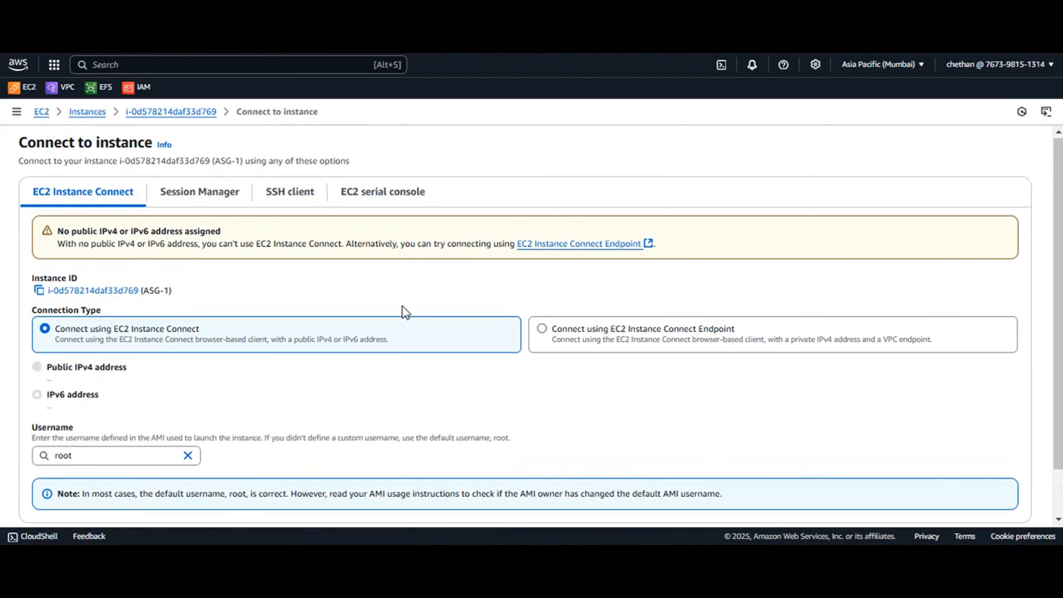
scroll(923, 508, down, 2)
click(937, 493)
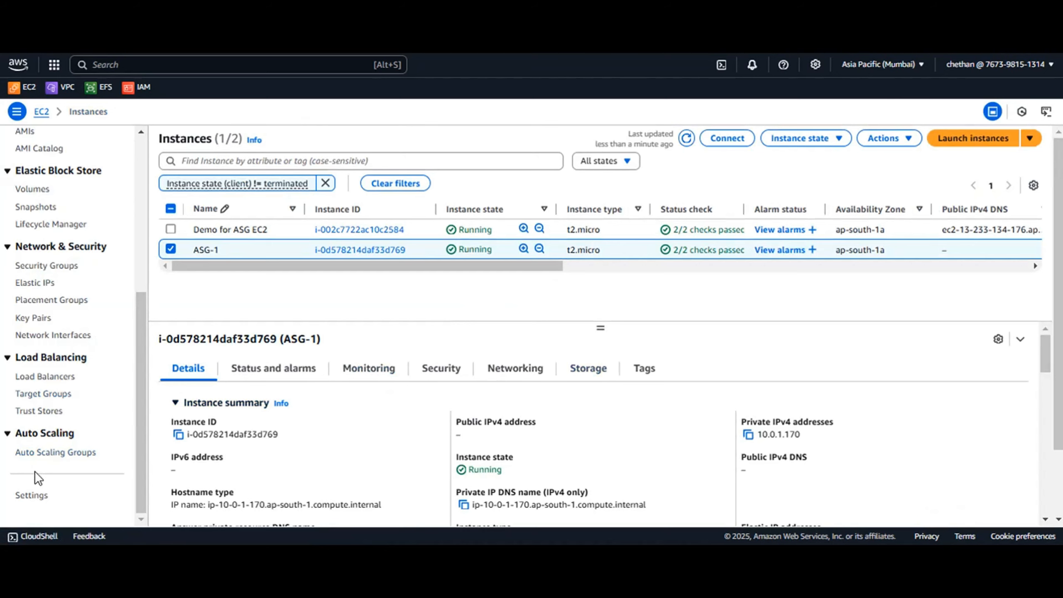
Associate the Elastic IP address 13.203.137.166 with the ASG-1 instance
click(25, 131)
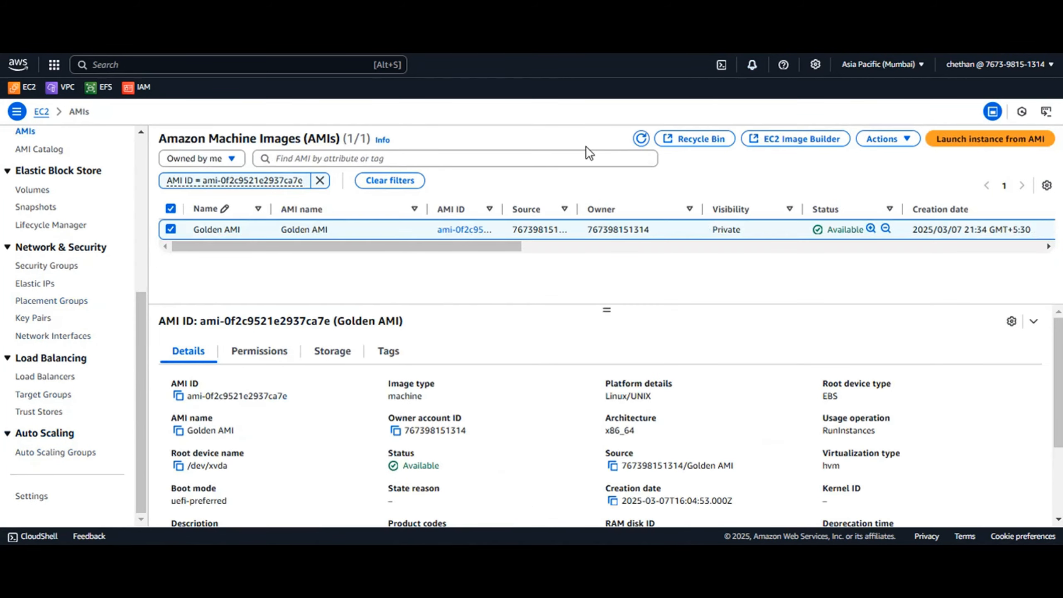
key(ctrl+shift+Tab)
scroll(61, 334, up, 3)
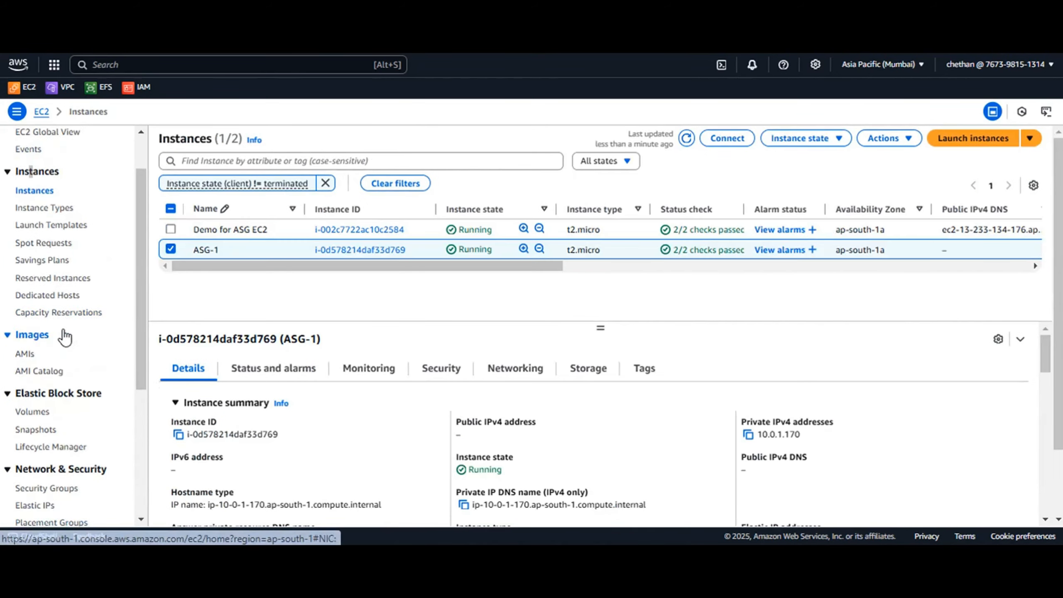
scroll(36, 482, down, 2)
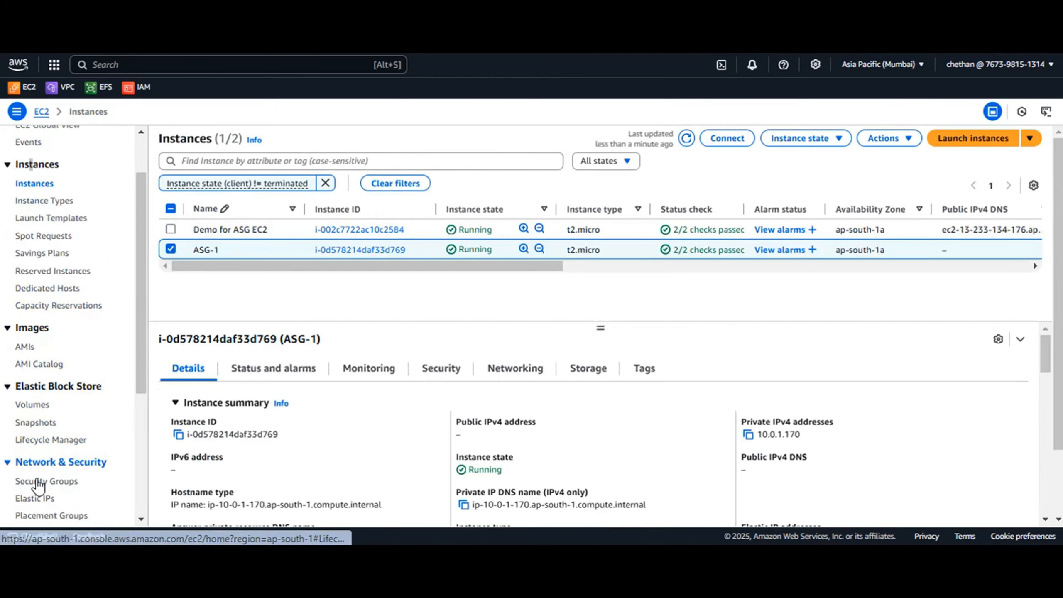
click(34, 439)
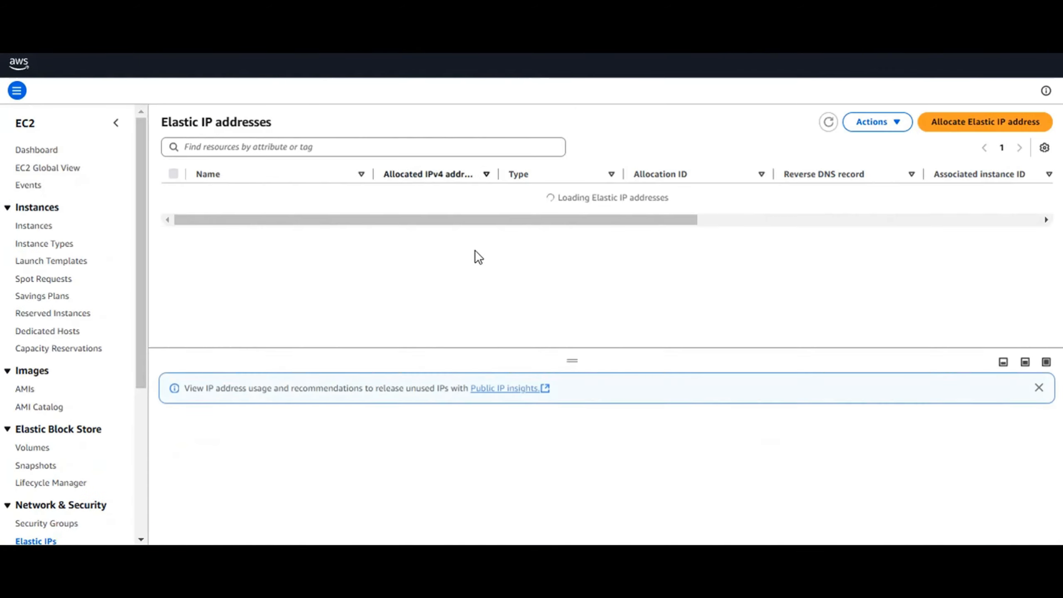
click(568, 217)
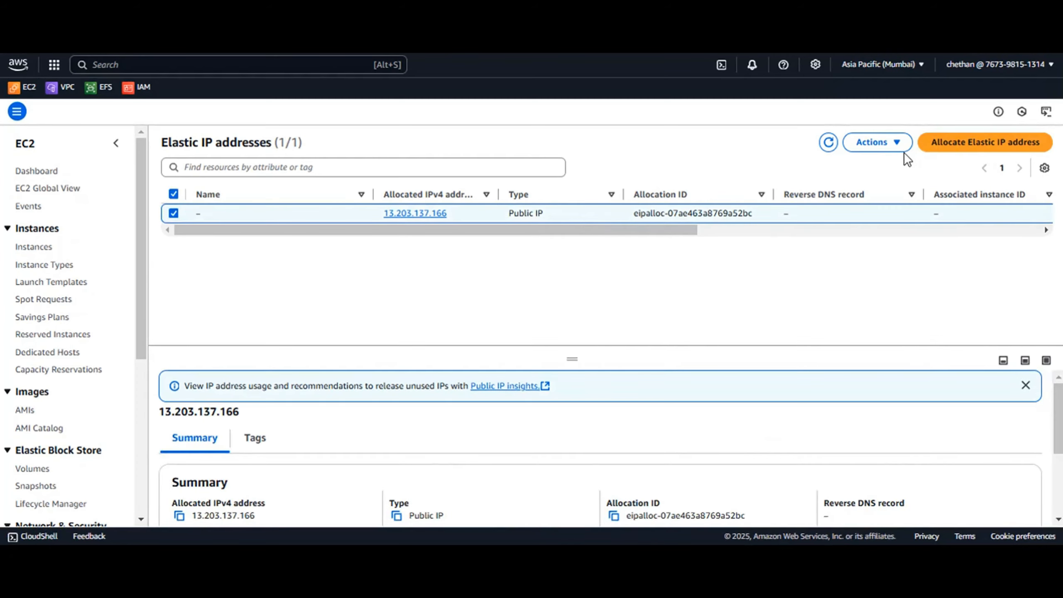
click(888, 144)
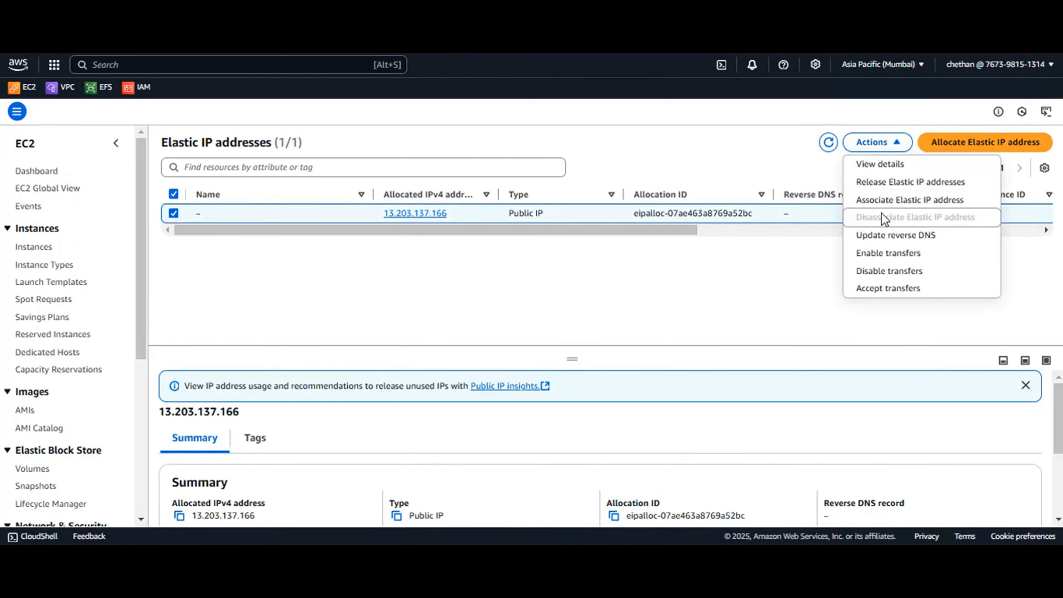
click(887, 201)
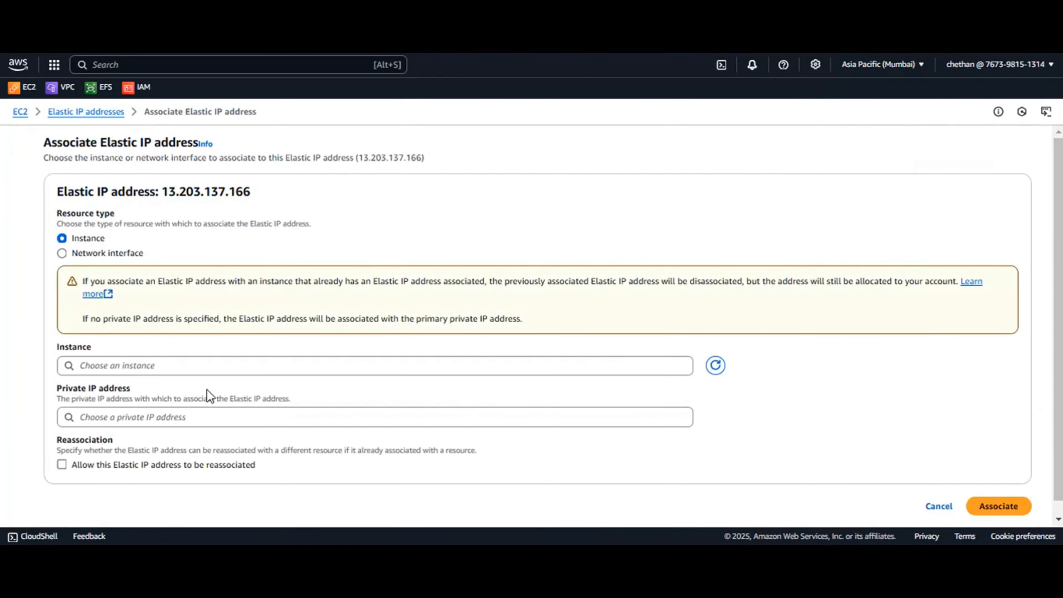
click(177, 366)
click(198, 410)
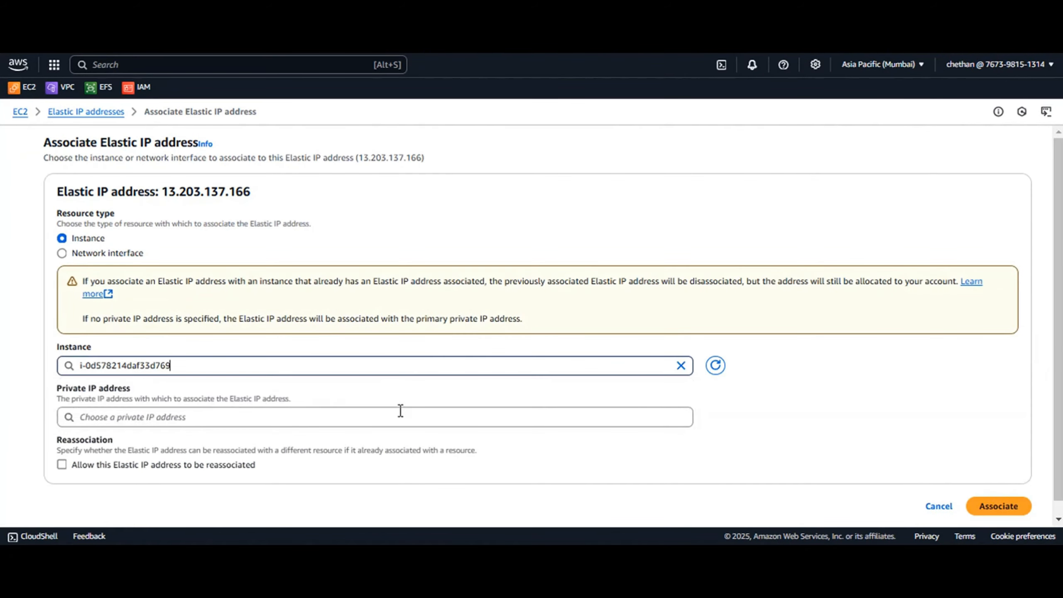
click(1002, 508)
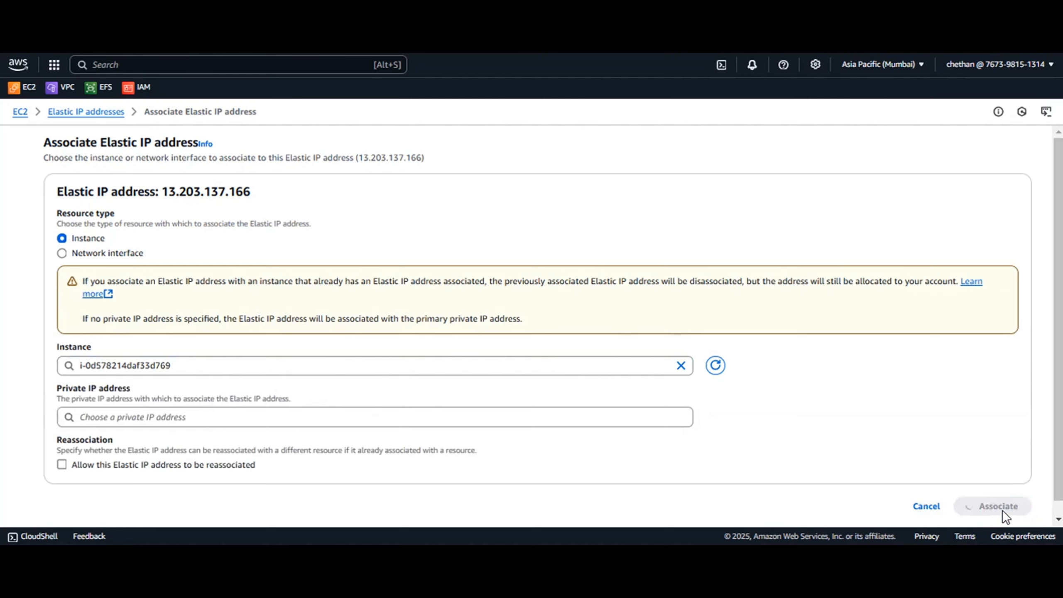
Refresh the instances list and check ASG-1's public IPv4 address in its instance summary
click(226, 25)
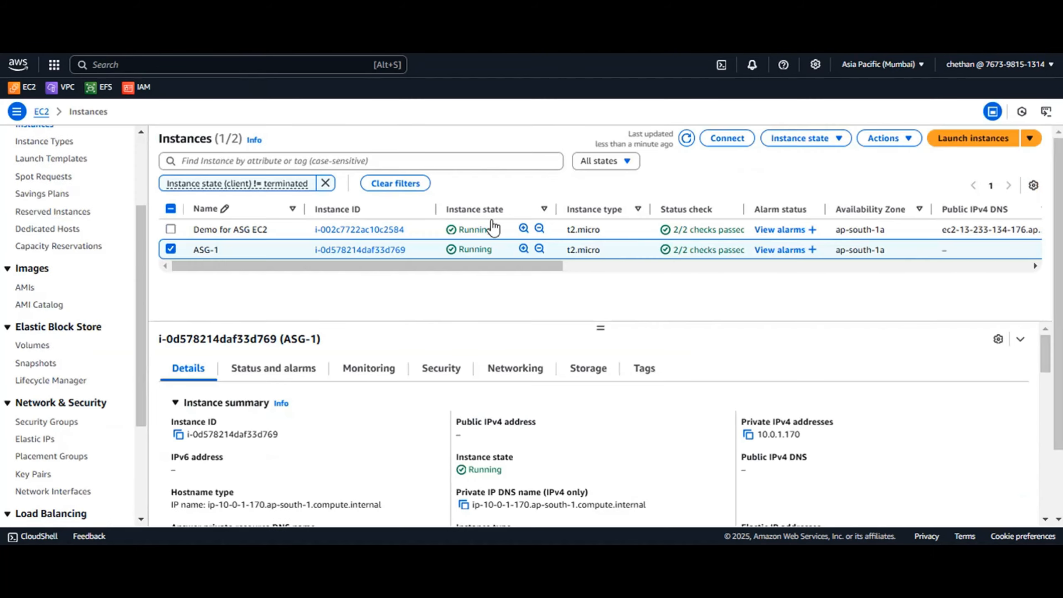
click(687, 139)
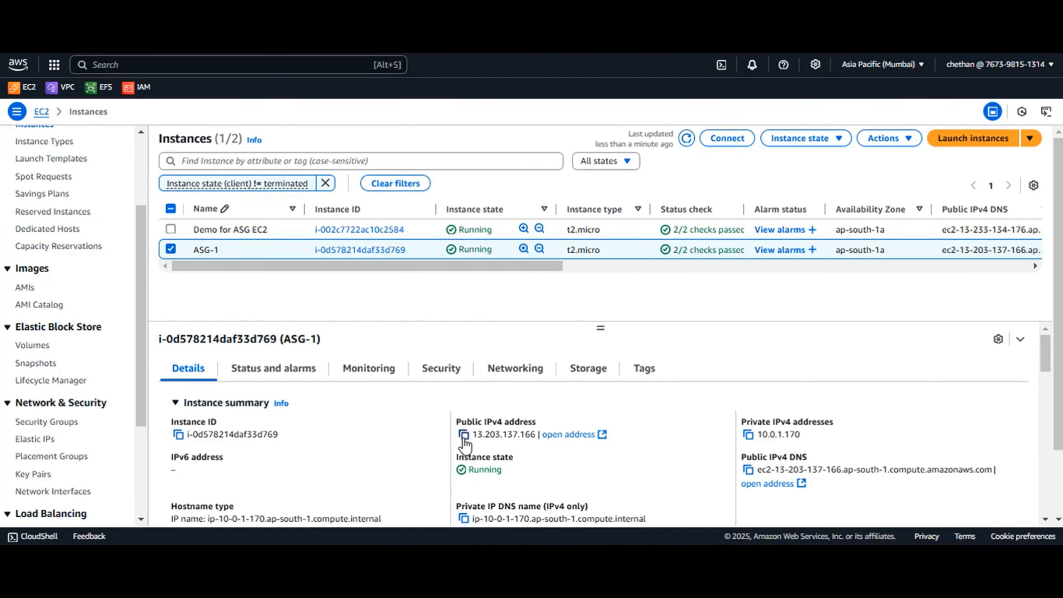
drag(477, 435, 550, 438)
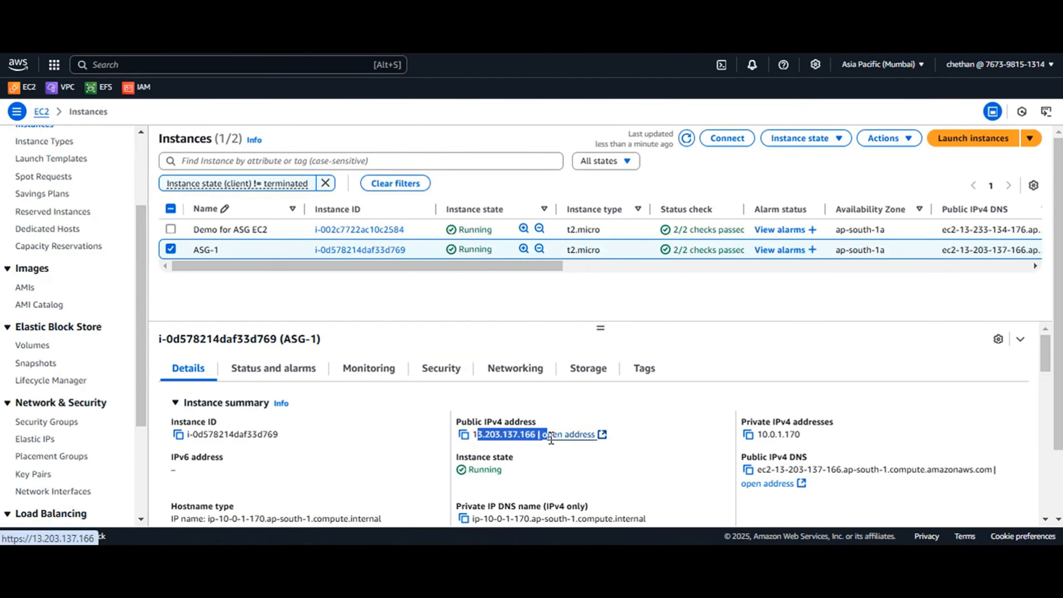
click(565, 407)
Connect to ASG-1 through EC2 Instance Connect as root and change to the /home/ directory
click(731, 140)
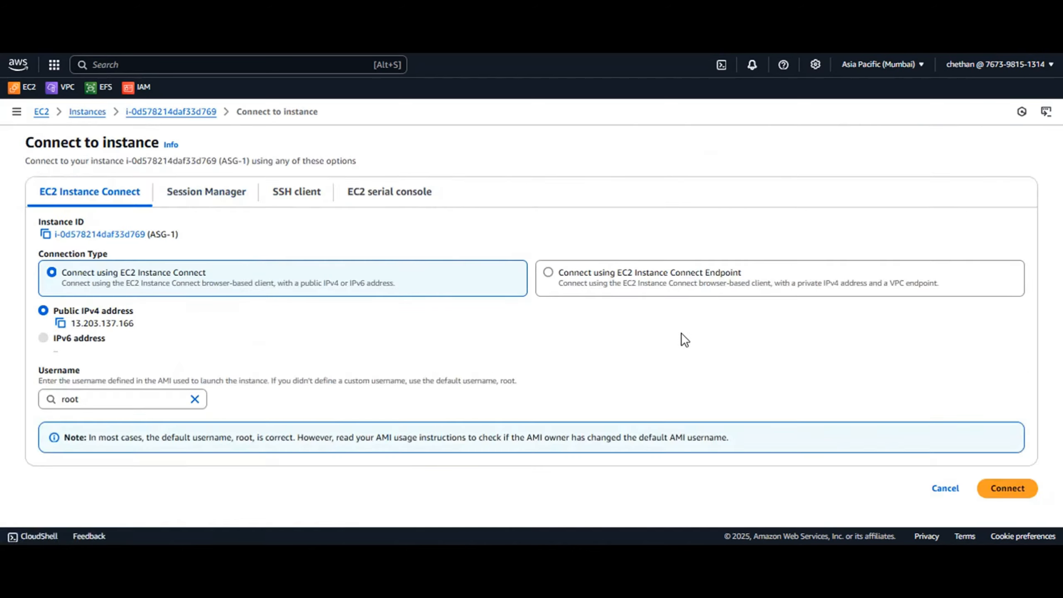
click(1006, 490)
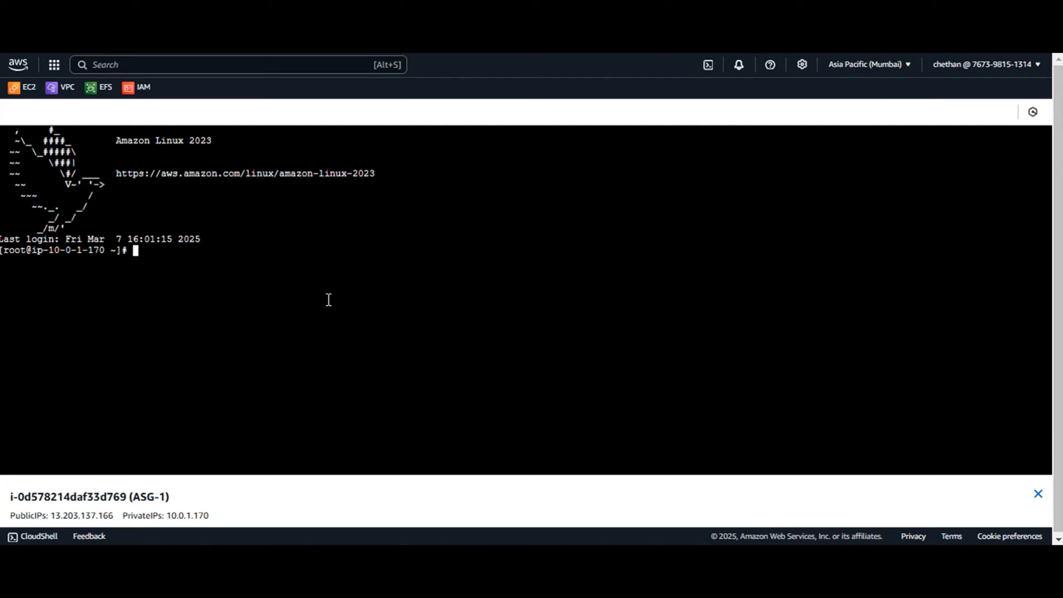
text(cd /home/)
key(Return)
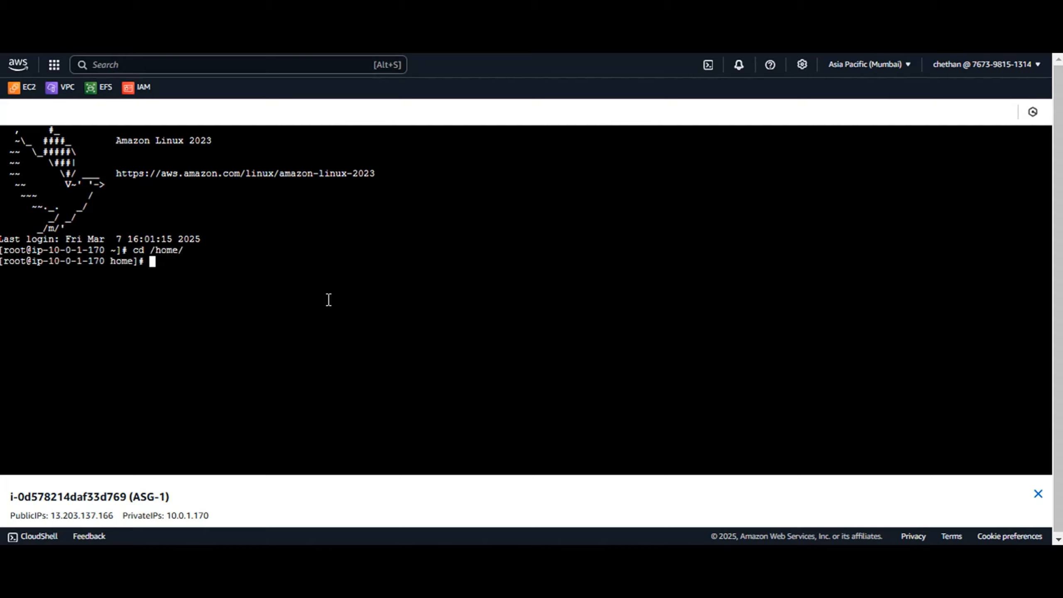
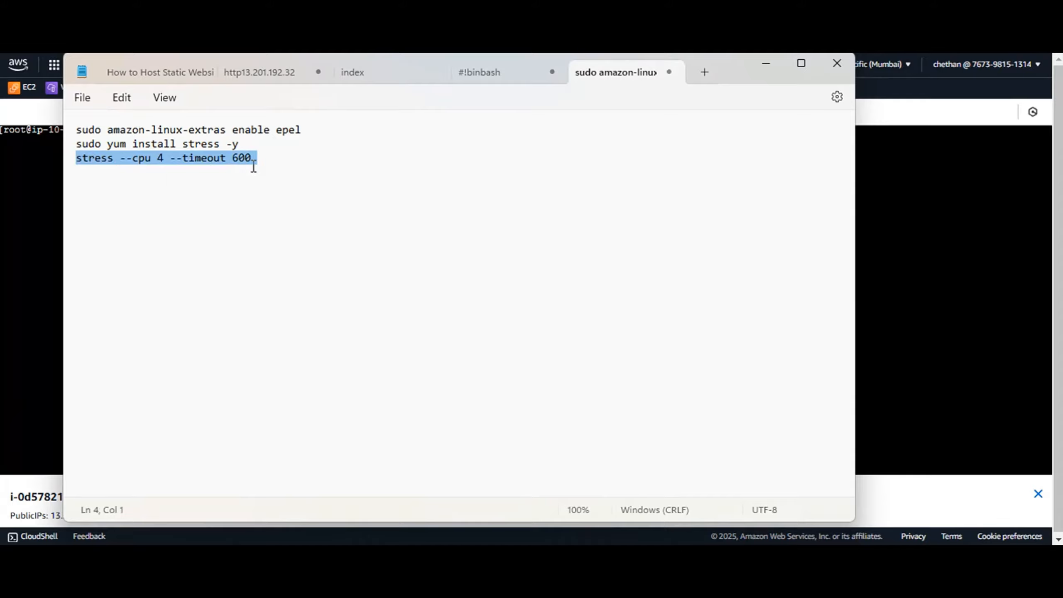
Run the copied command stress --cpu 4 --timeout 600 in the ASG-1 terminal
click(769, 64)
right_click(377, 280)
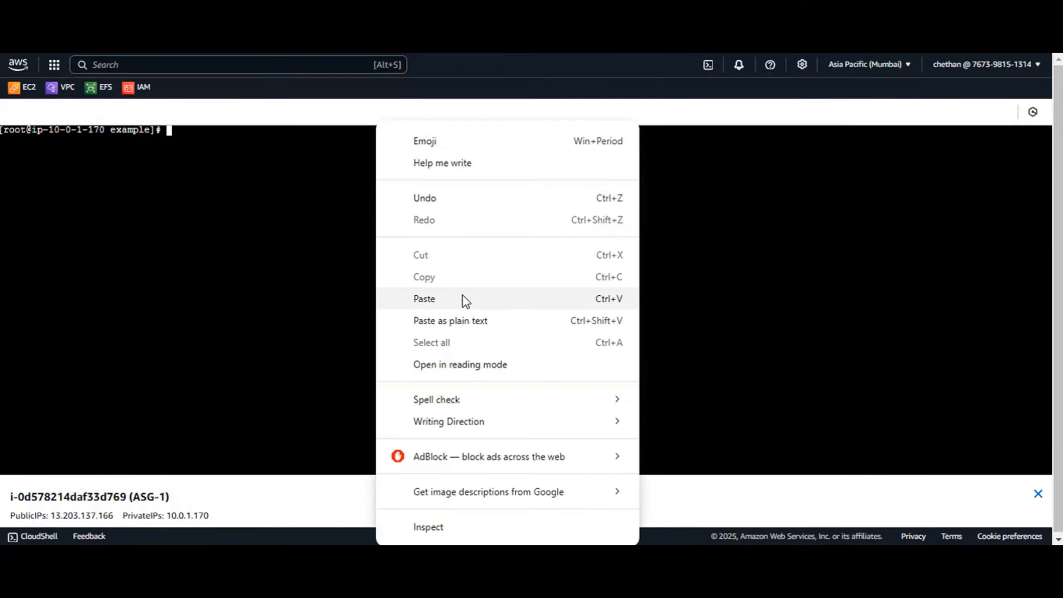
click(473, 297)
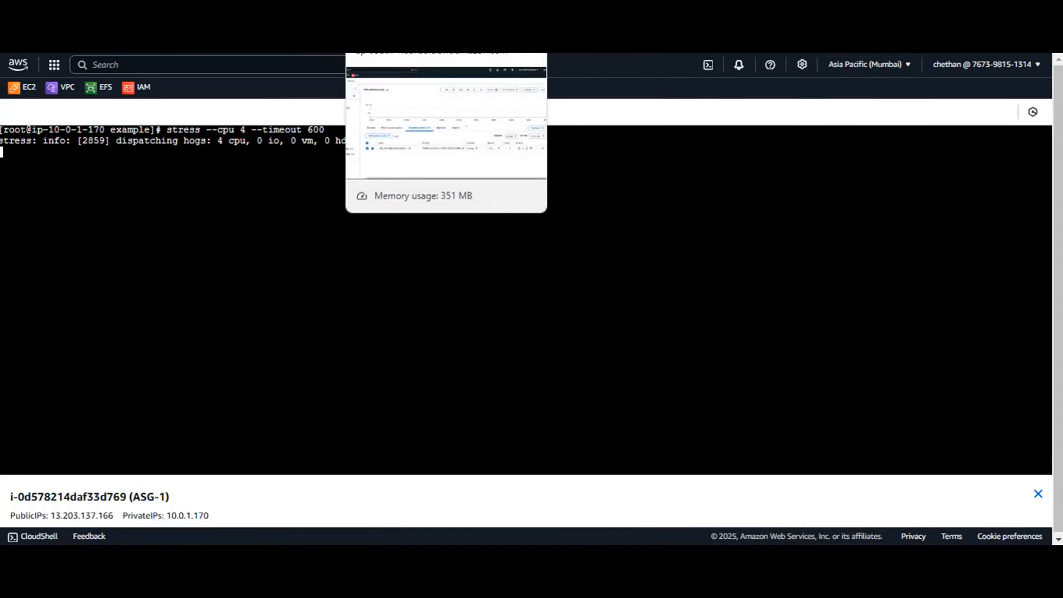
Refresh ASG-1's CPU utilization graph in CloudWatch and switch its time display to the local timezone
click(373, 15)
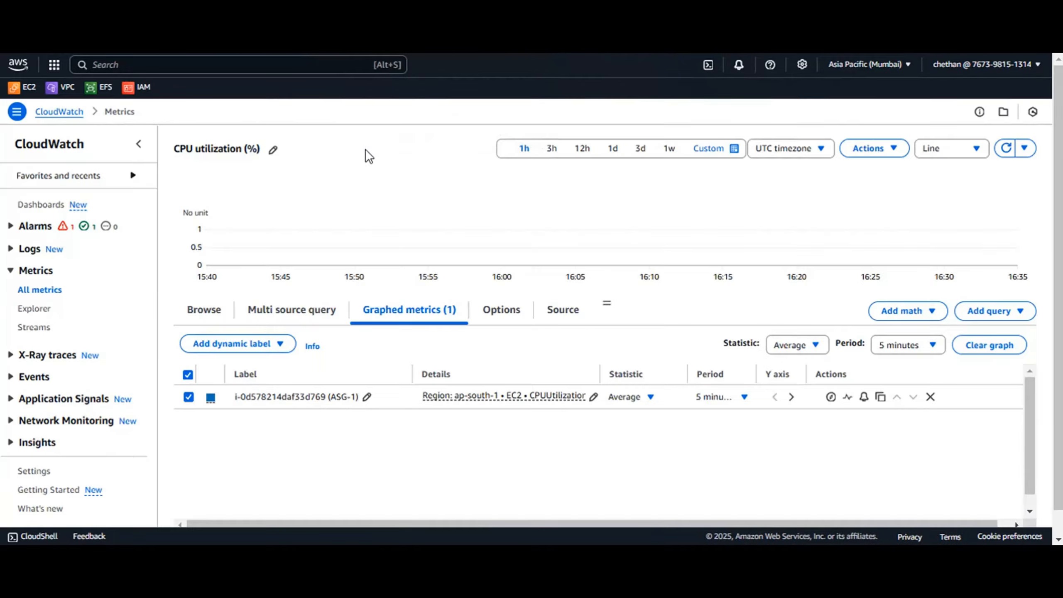
click(1006, 150)
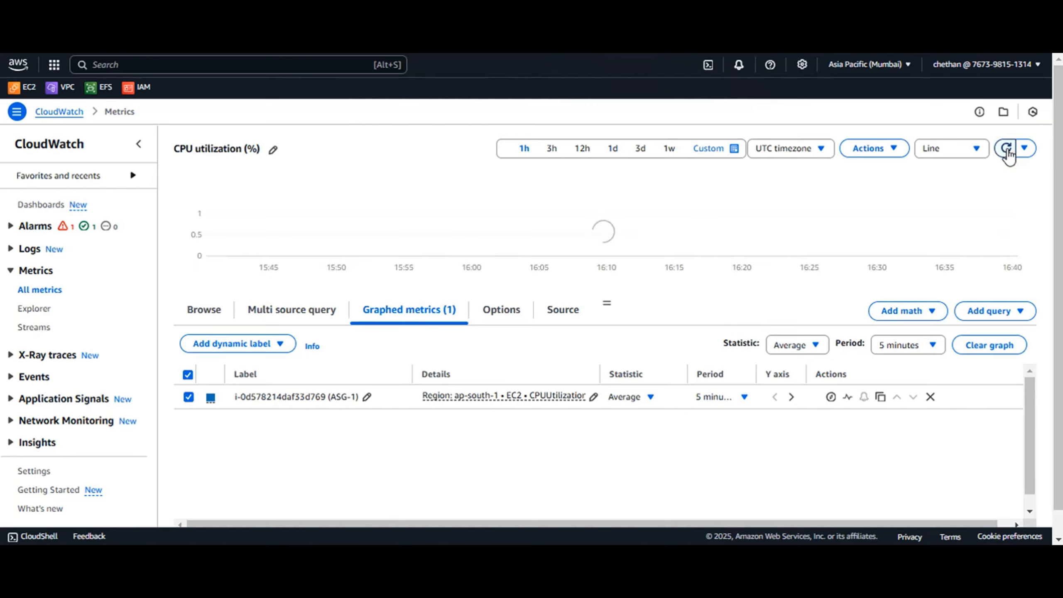
click(1007, 150)
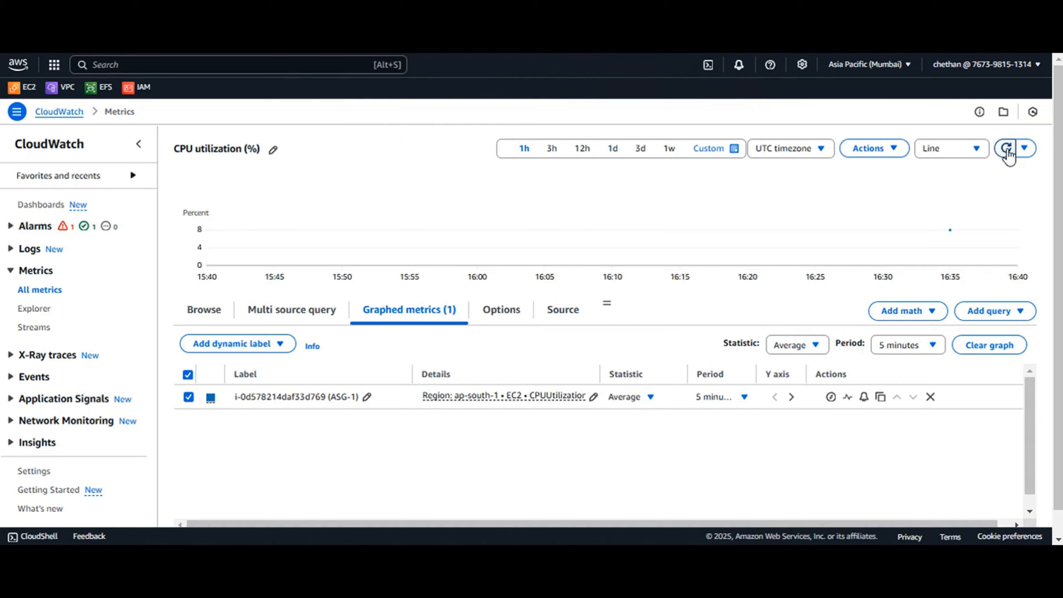
click(820, 148)
click(810, 171)
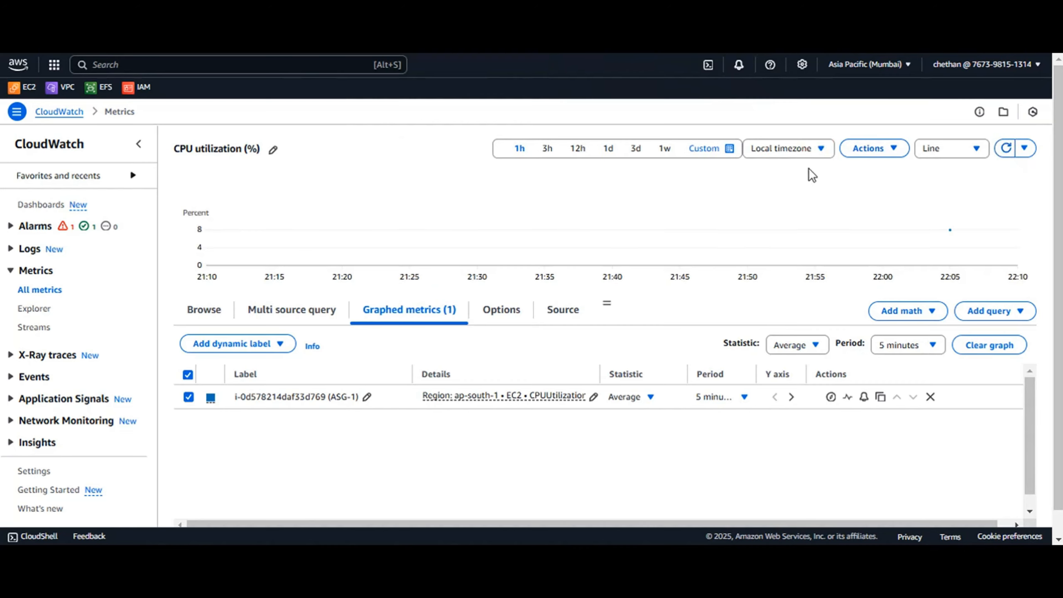
Refresh ASG-1's CPU utilization graph again and inspect the values of its plotted data points
click(1006, 150)
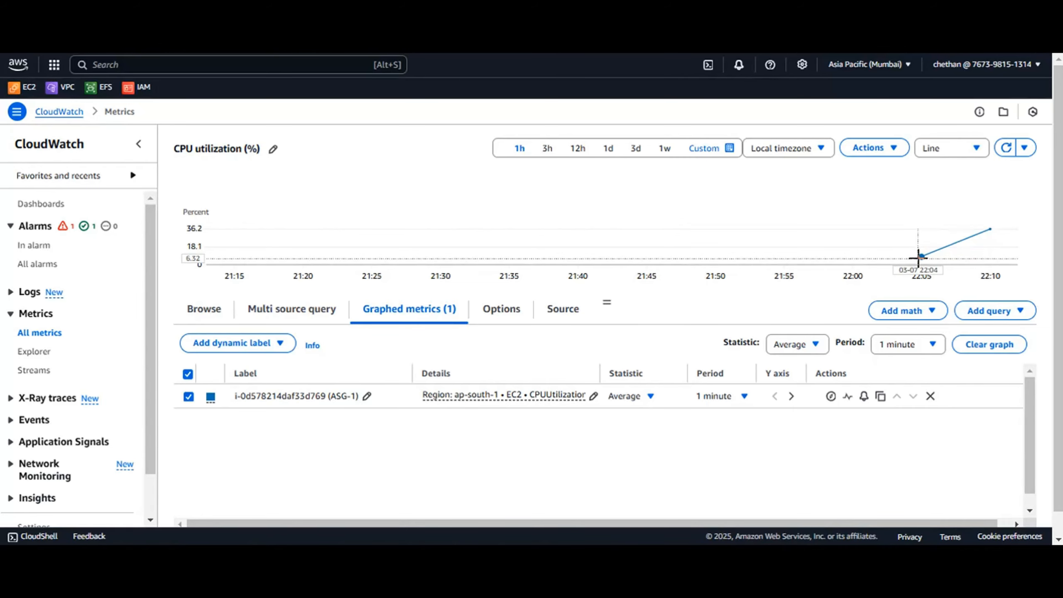
mouse_move(918, 258)
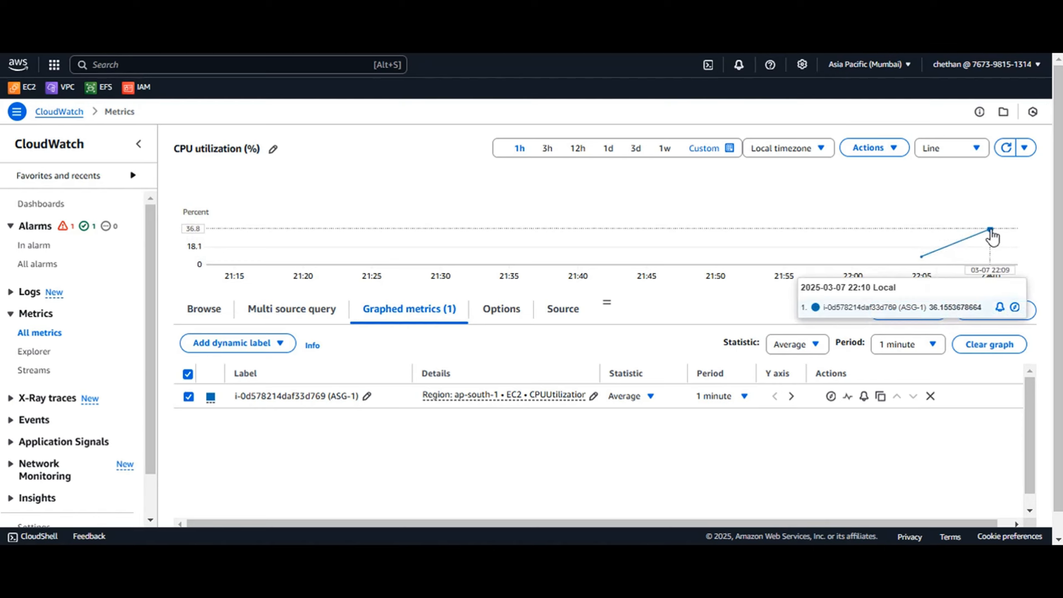
click(1006, 147)
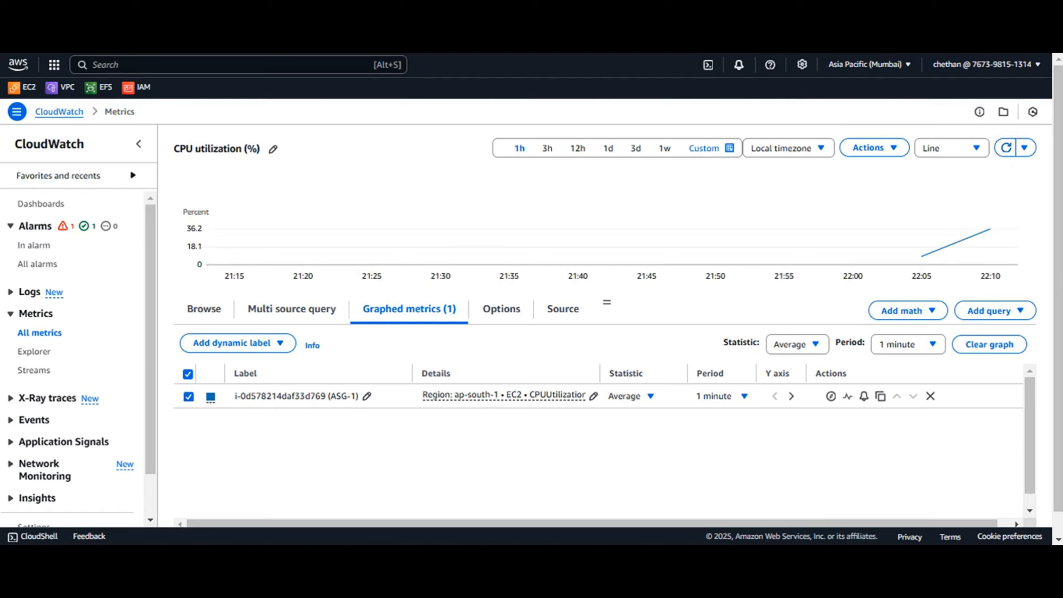
Return to the Demo-ASG group and check its desired capacity, scaling limits and activity history
key(ctrl+Tab)
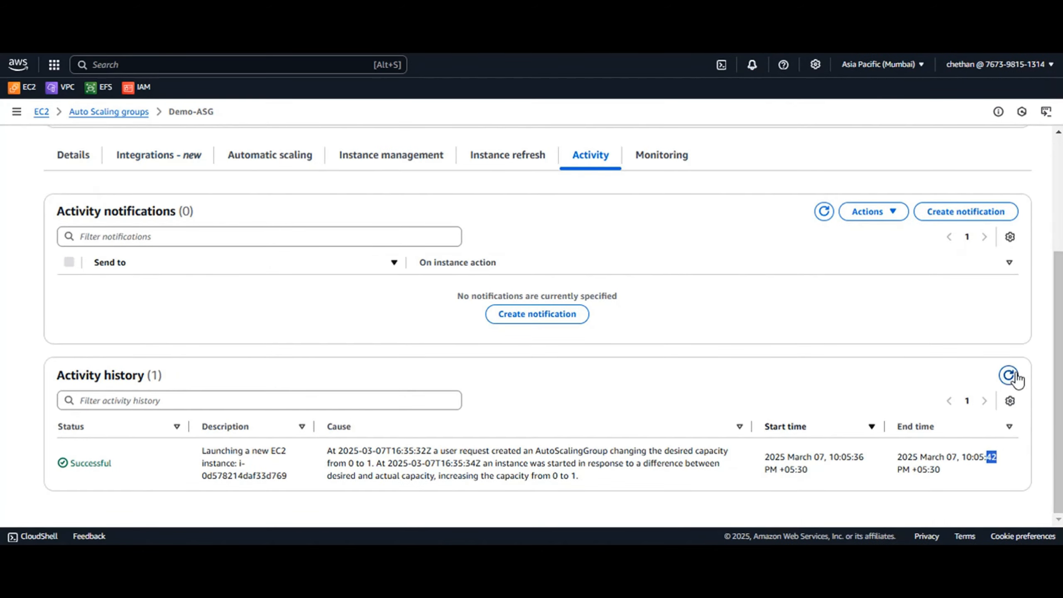
scroll(106, 320, up, 4)
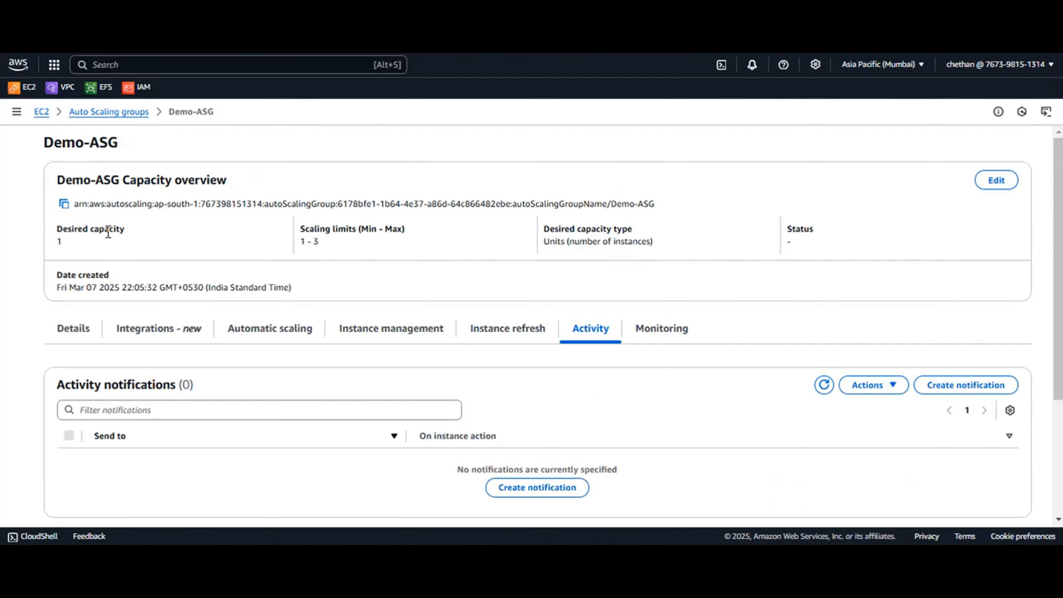
scroll(132, 247, down, 4)
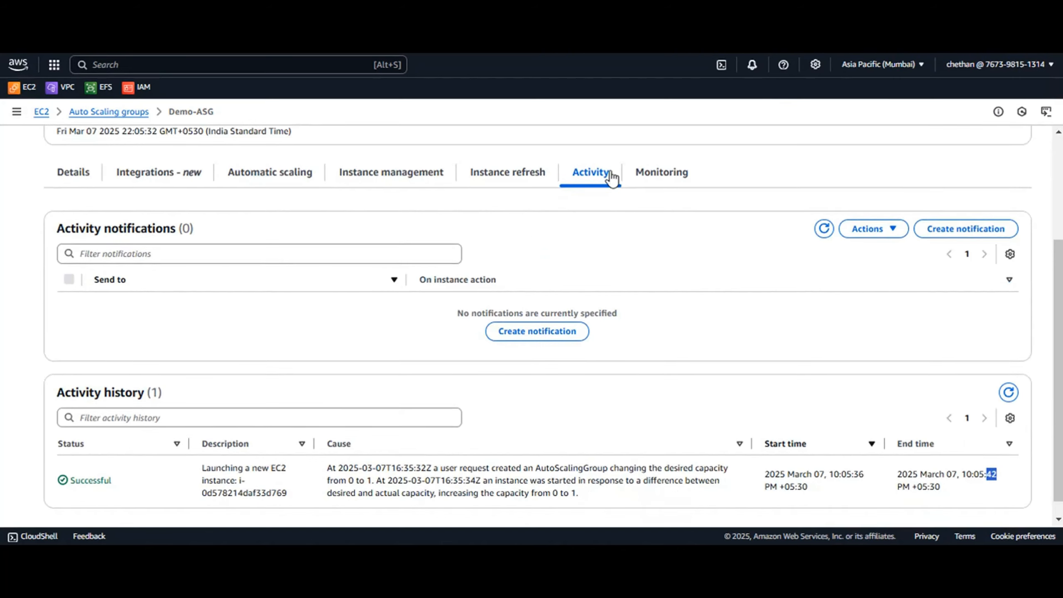
scroll(602, 188, down, 1)
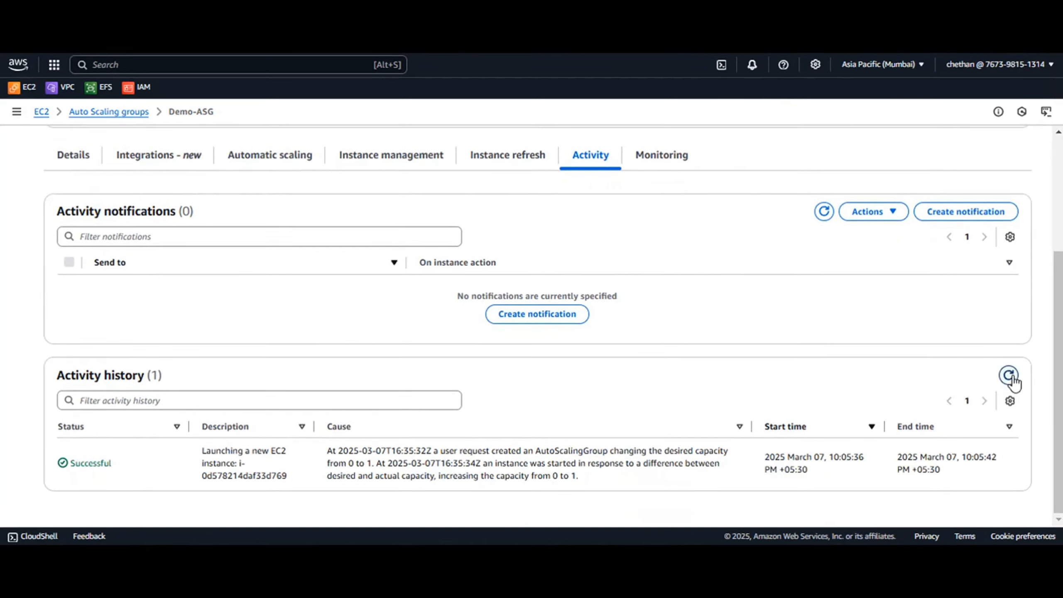
Refresh Demo-ASG's activity history until a new scaling activity is listed, and examine its status and launched instance
click(1011, 375)
click(1009, 376)
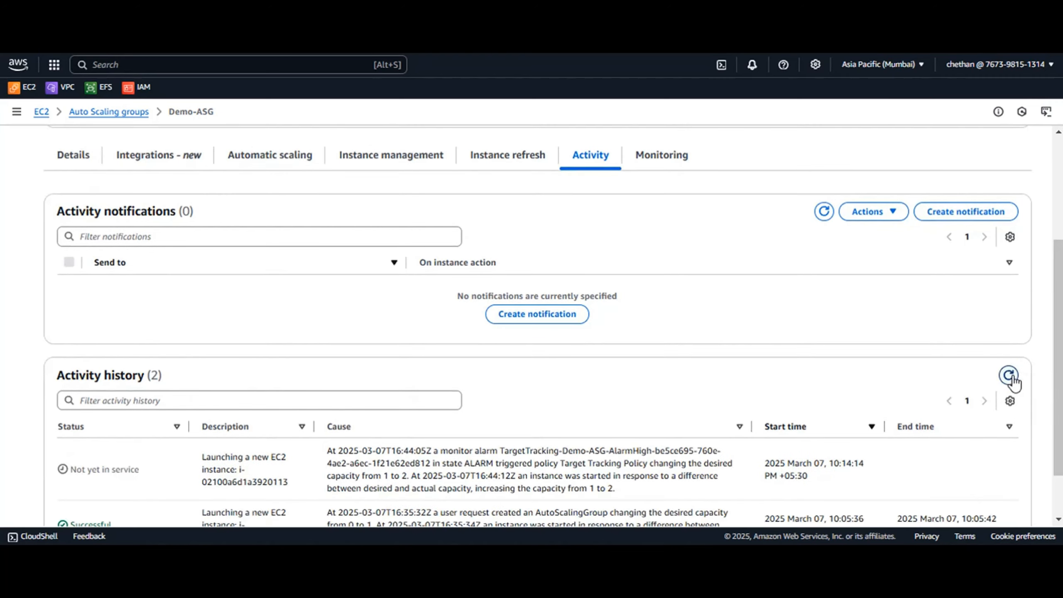
scroll(697, 422, down, 2)
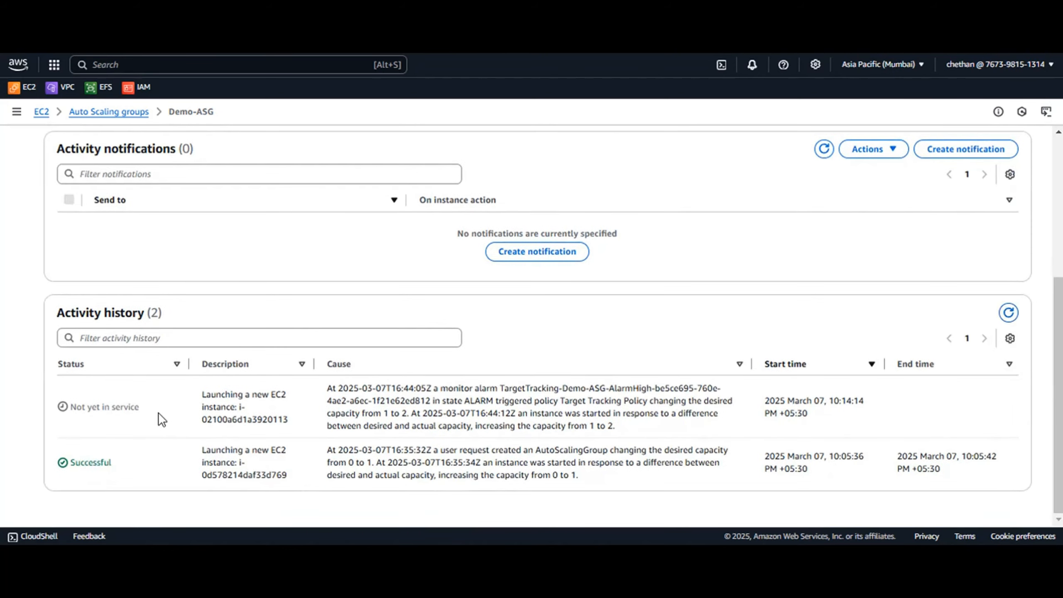
drag(75, 414, 291, 424)
click(206, 392)
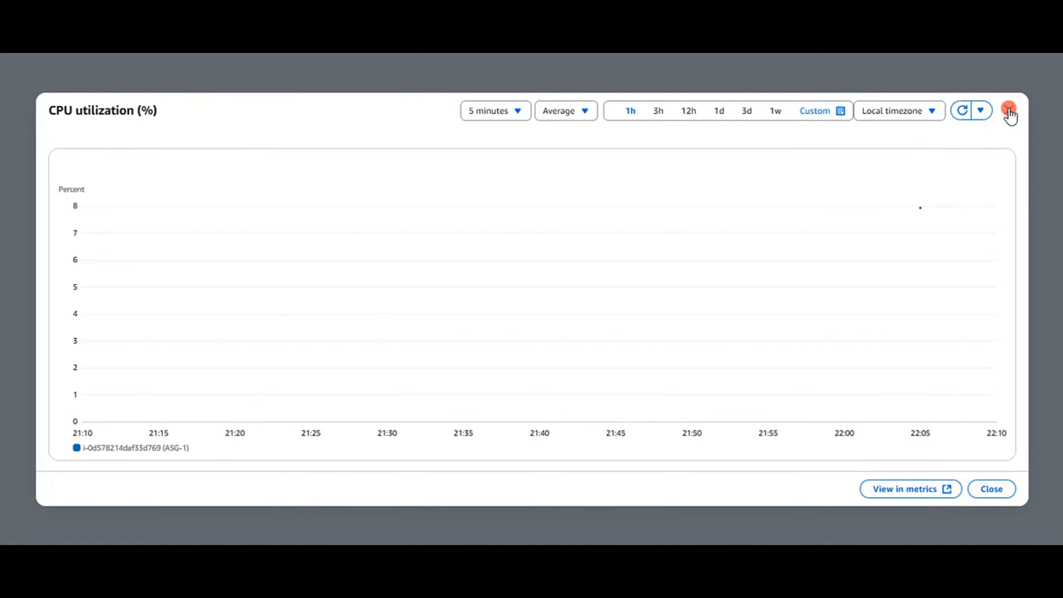
Close the enlarged CPU utilization graph, refresh the instances list and select the new instance i-02100a6d1a3920113
click(1007, 109)
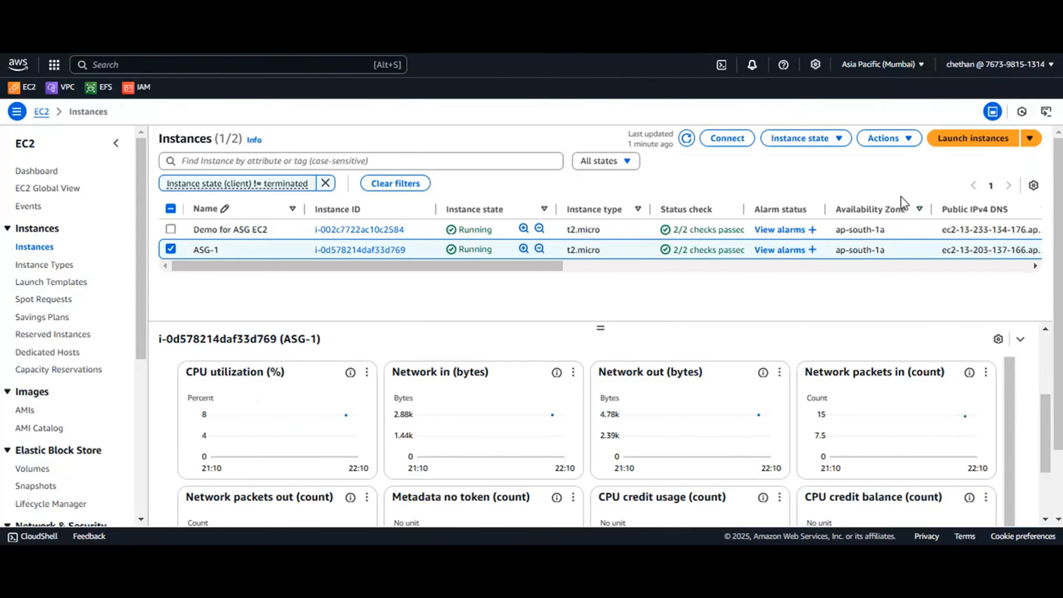
click(686, 138)
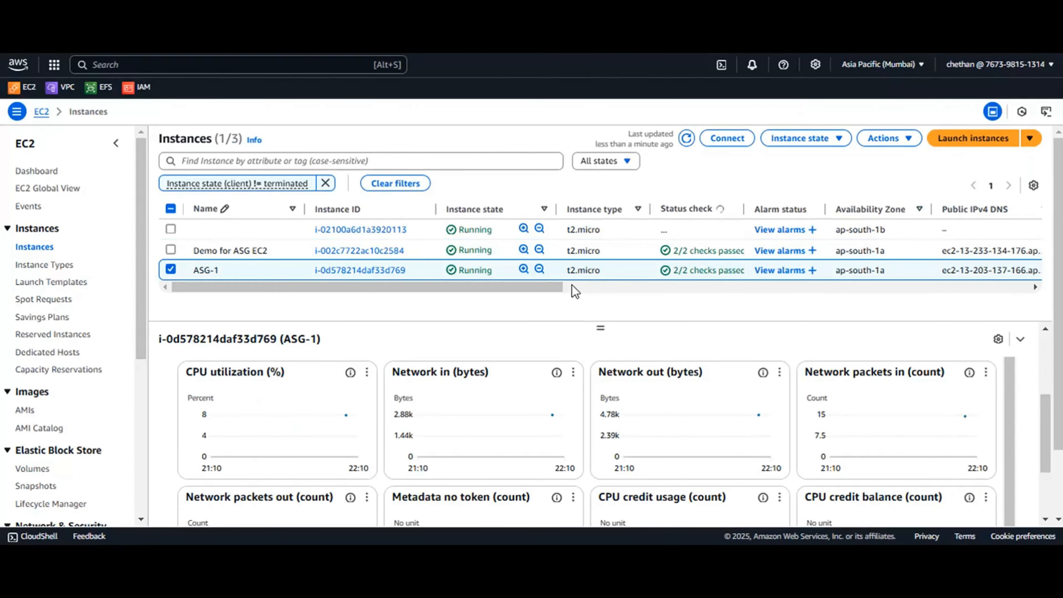
click(637, 234)
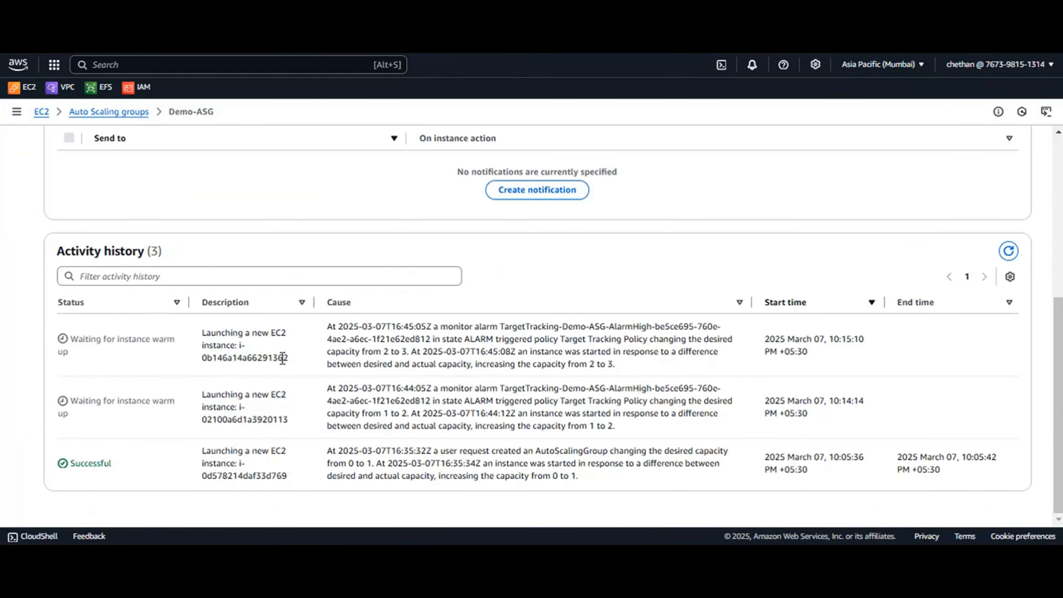
Check the newest launch in Demo-ASG's refreshed activity history, and refresh the instances list to look for that instance
drag(272, 357, 283, 358)
click(1008, 252)
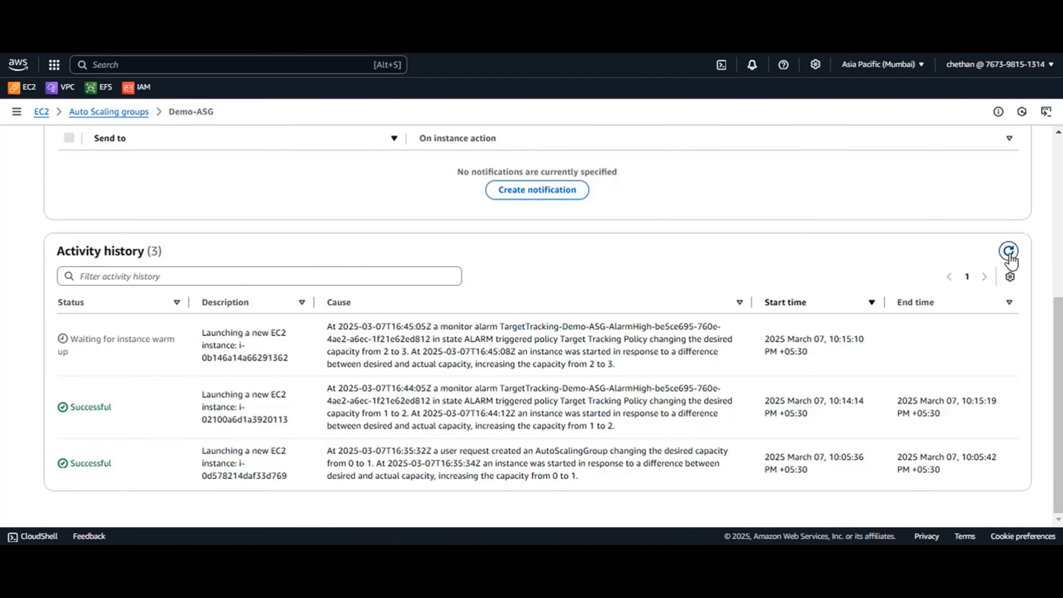
click(276, 16)
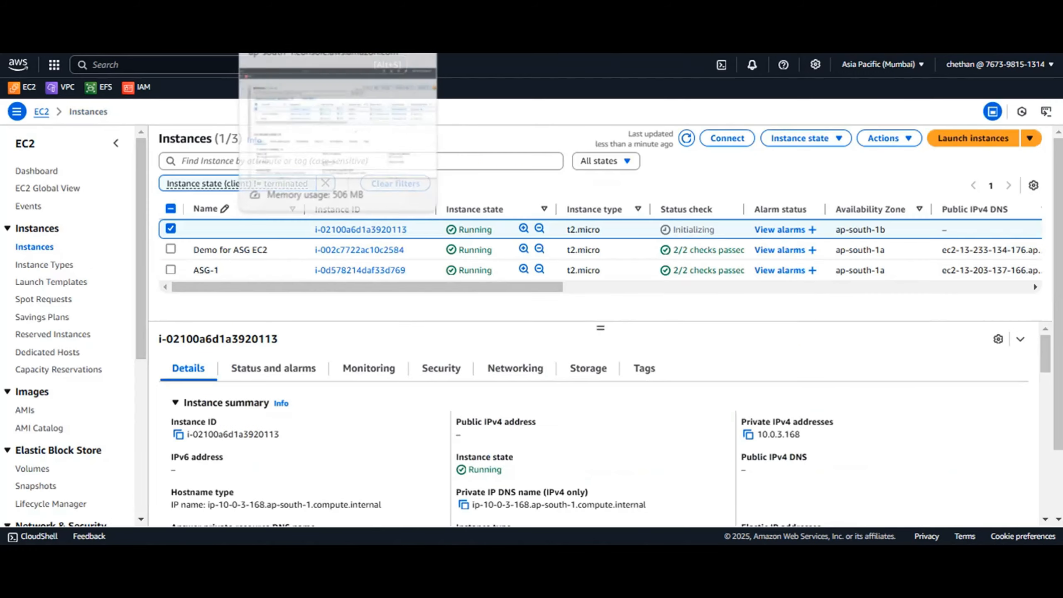
click(688, 139)
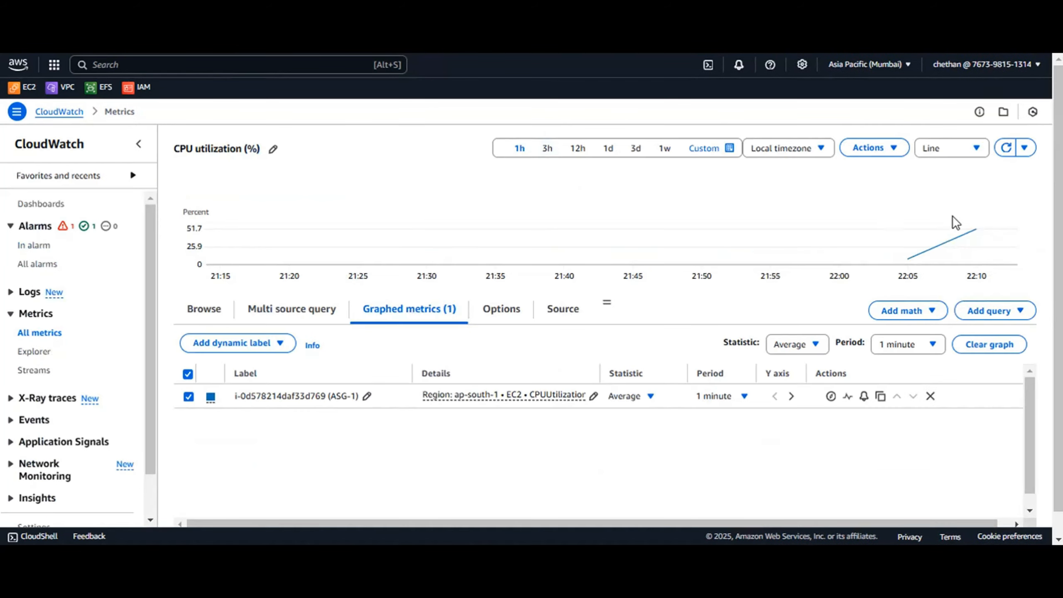
Refresh ASG-1's CPU utilization graph in CloudWatch and inspect the value of its latest point
click(1006, 148)
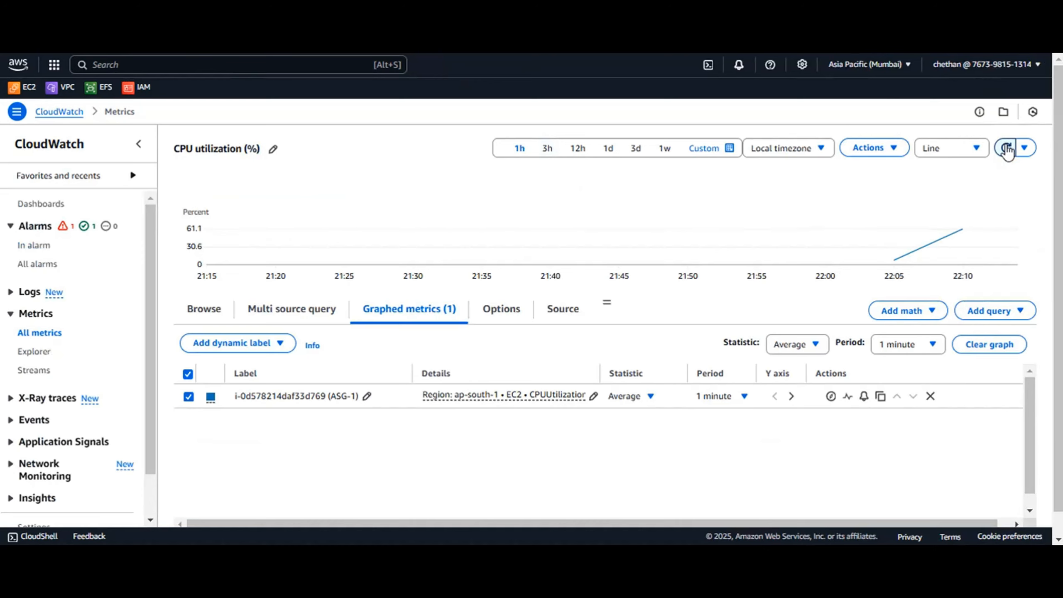
mouse_move(970, 229)
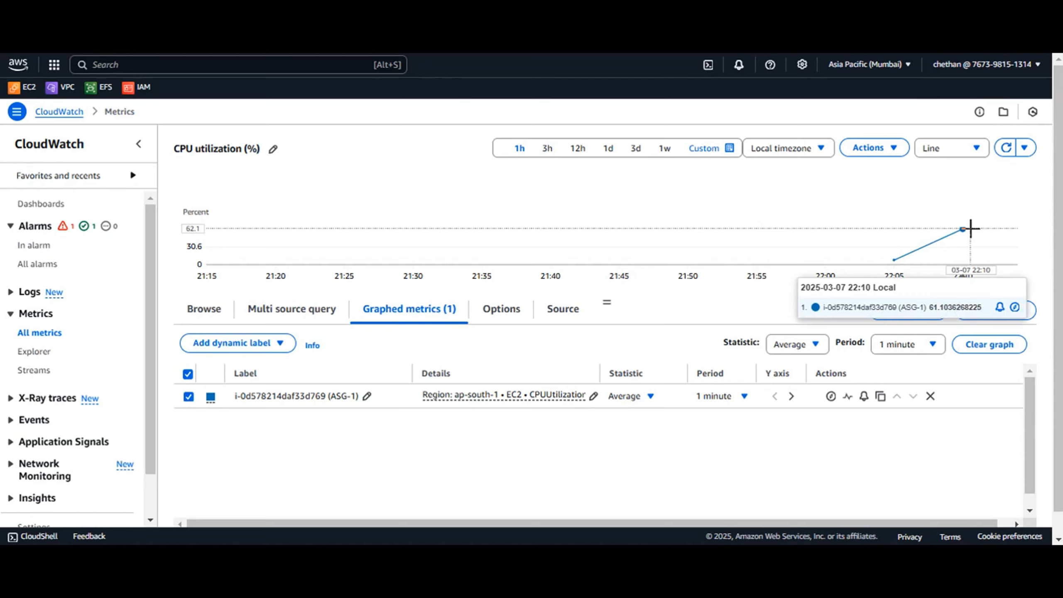
click(1005, 149)
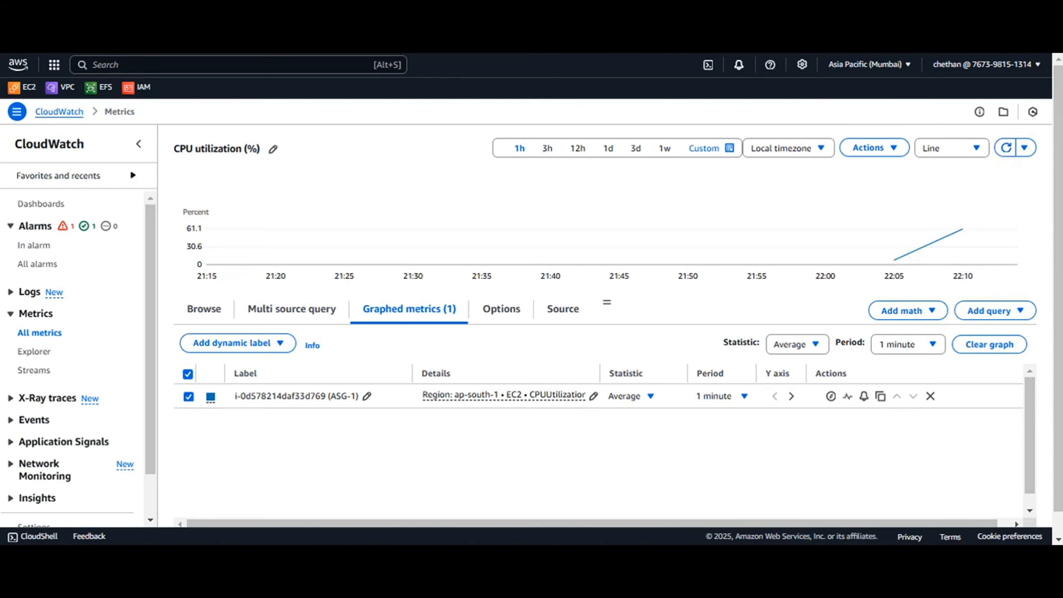
Refresh the instances list and examine the status checks of the two unnamed Auto Scaling instances
click(251, 25)
click(686, 139)
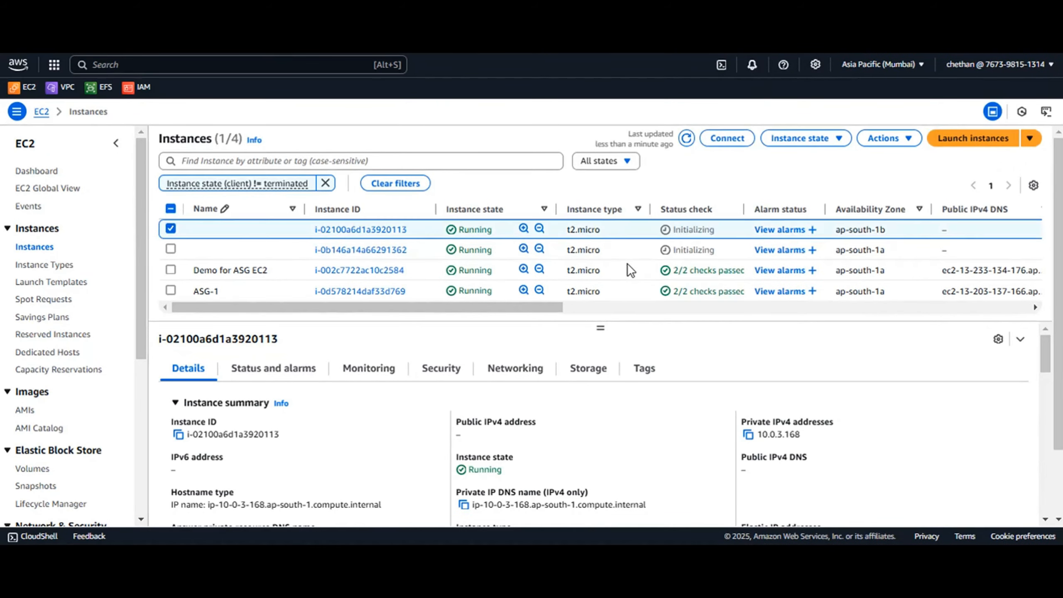
drag(746, 255, 648, 228)
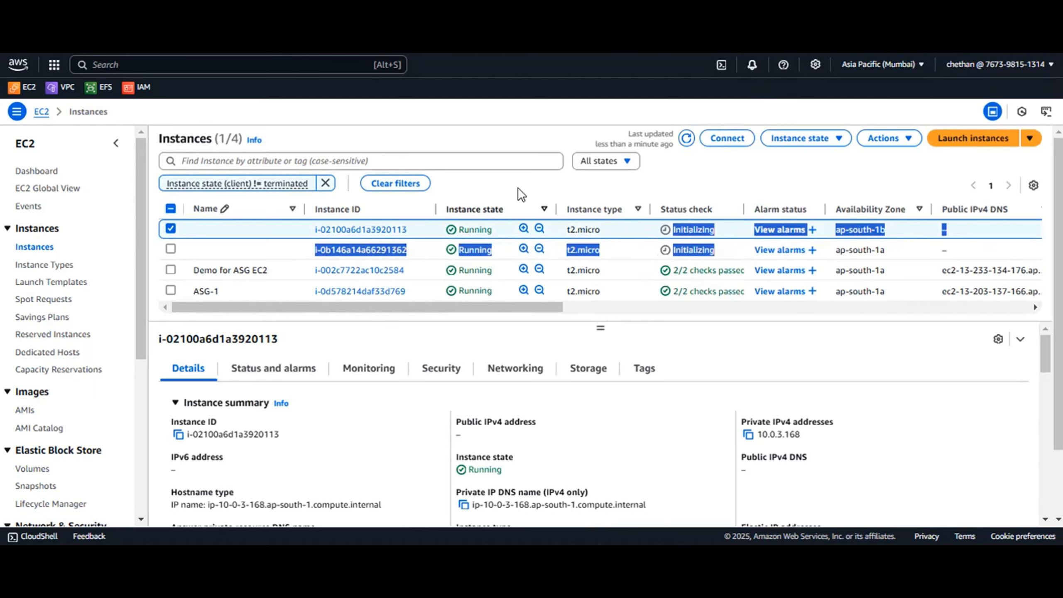
Refresh Demo-ASG's activity history and compare the causes, start times and end times of the two alarm-triggered launches
click(356, 25)
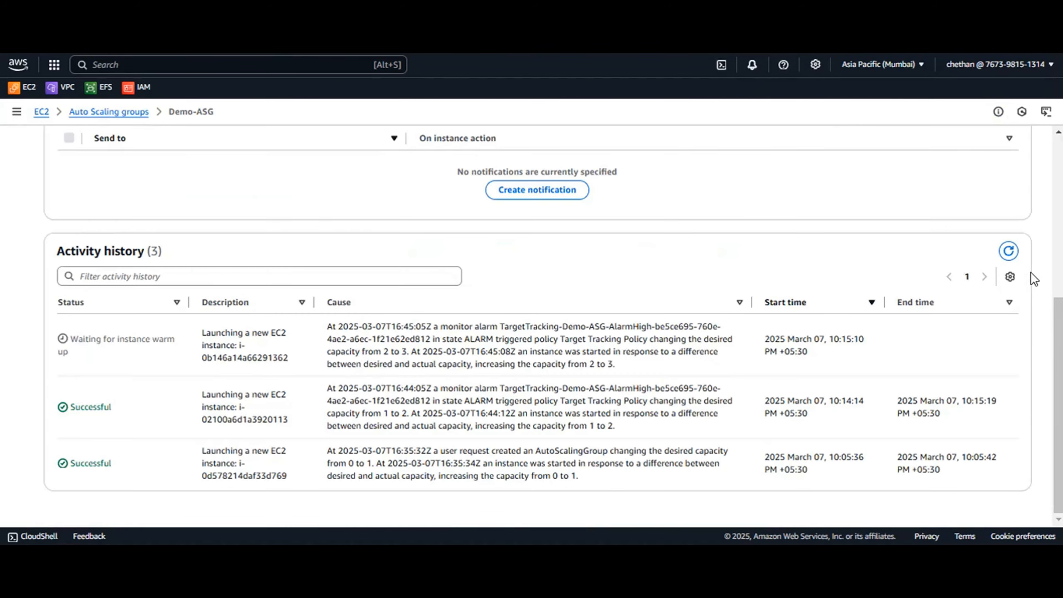
click(1008, 251)
drag(184, 399, 760, 427)
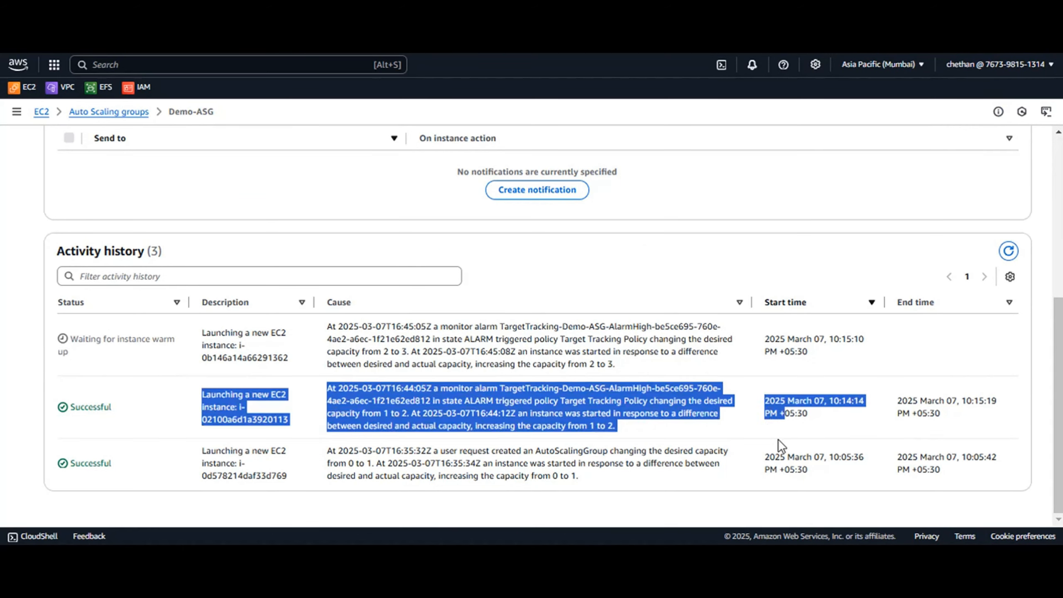
click(790, 433)
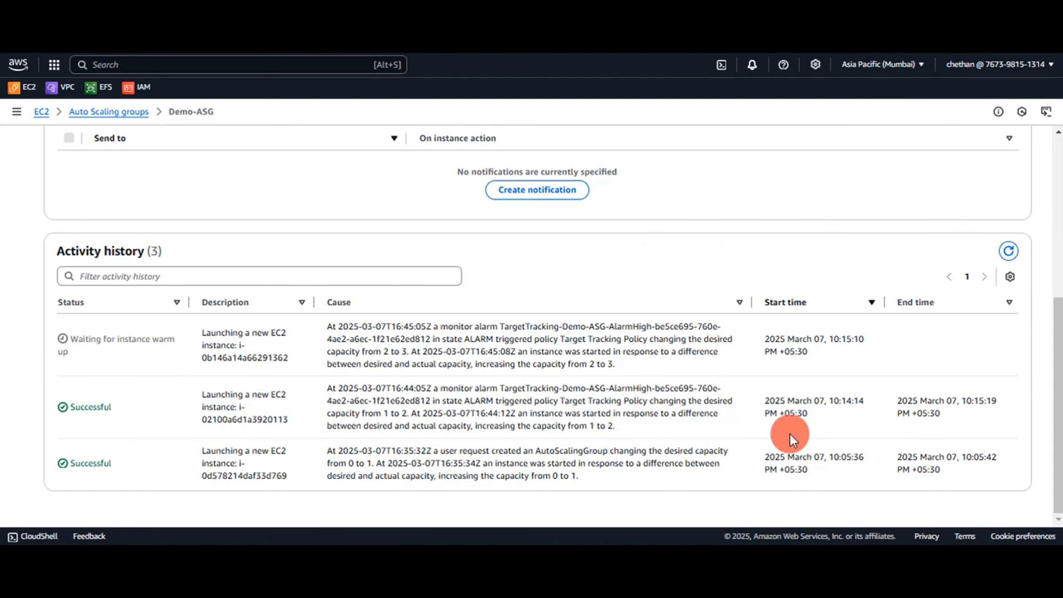
mouse_move(833, 403)
mouse_down()
mouse_move(864, 403)
mouse_move(843, 404)
mouse_up()
click(843, 404)
click(1008, 251)
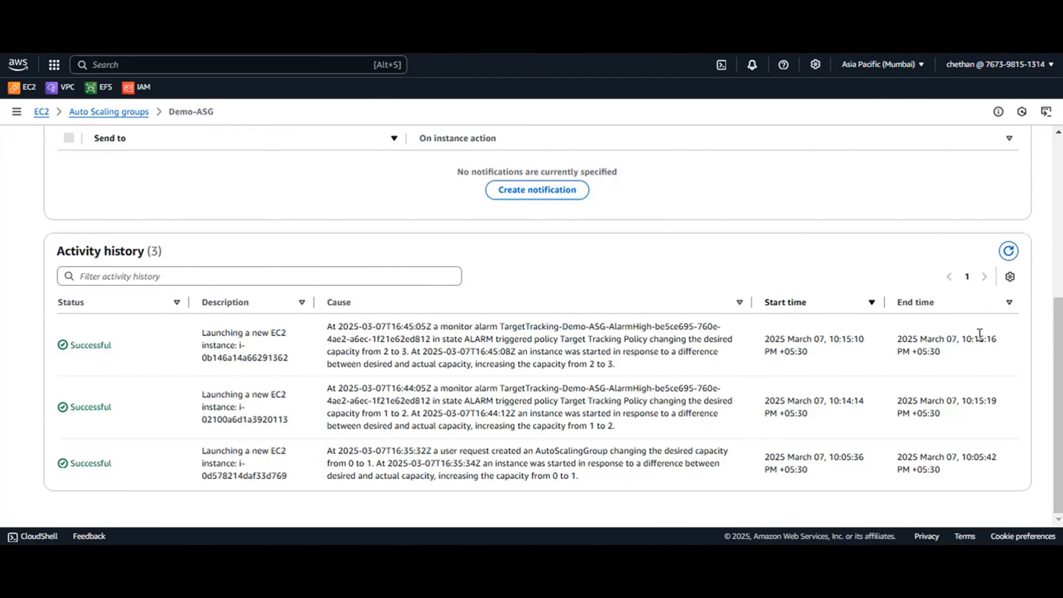
drag(841, 338, 866, 339)
click(978, 340)
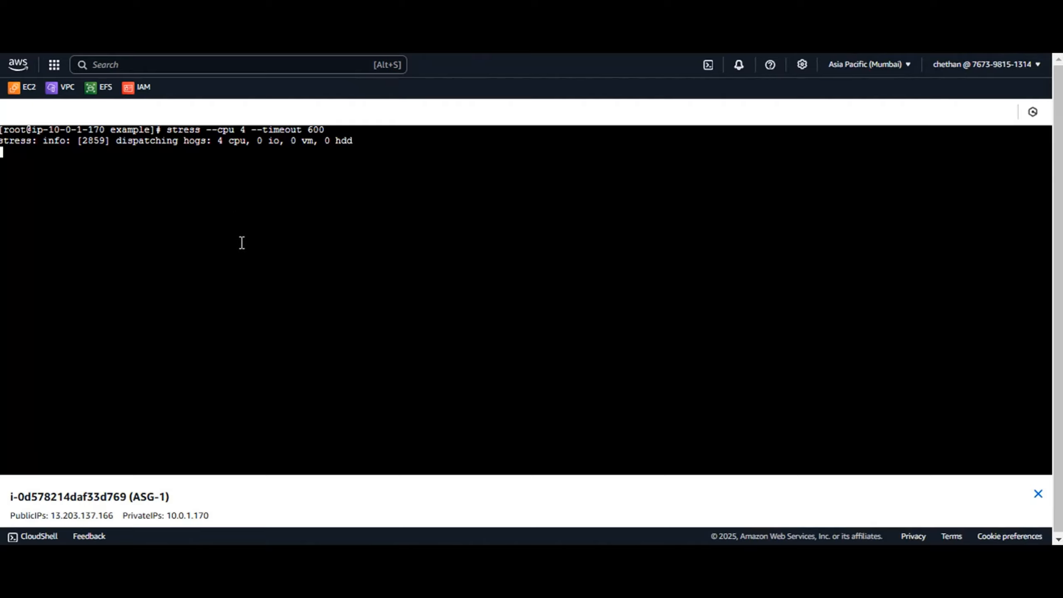
Interrupt the running stress command in the ASG-1 terminal and clear the screen
key(ctrl+c)
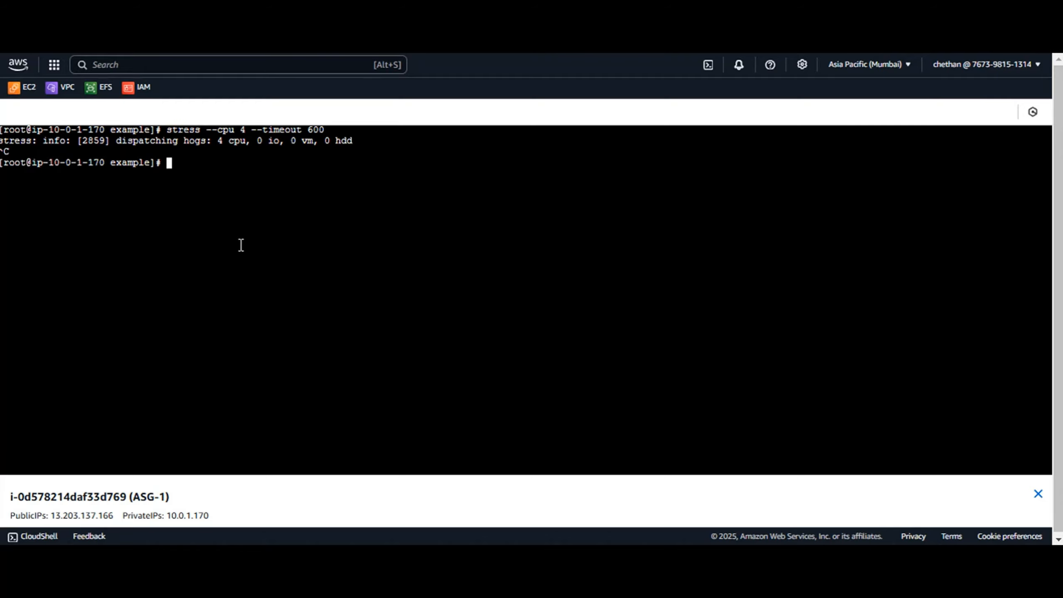
text(clear)
key(Return)
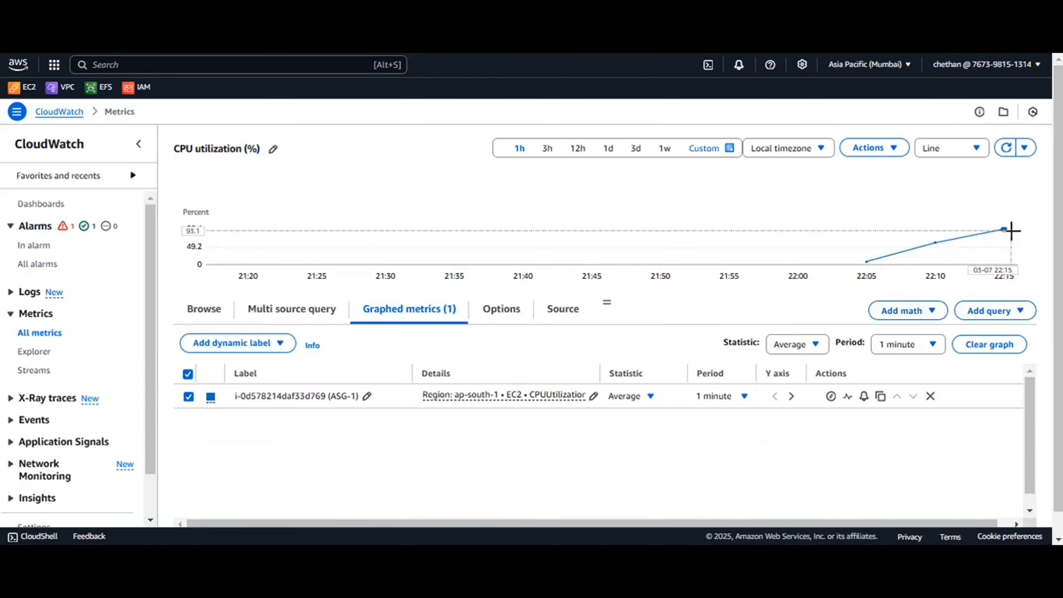
Inspect the latest CPU utilization point, and compare the terminating instance's ID with the first launched one in Demo-ASG's activity history
mouse_move(1004, 233)
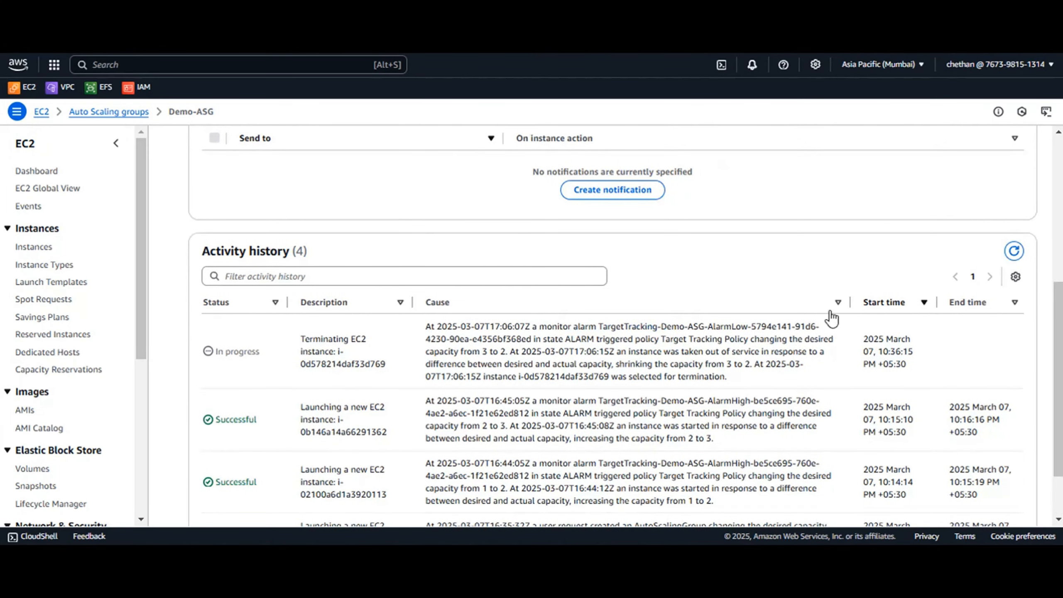
scroll(293, 377, down, 2)
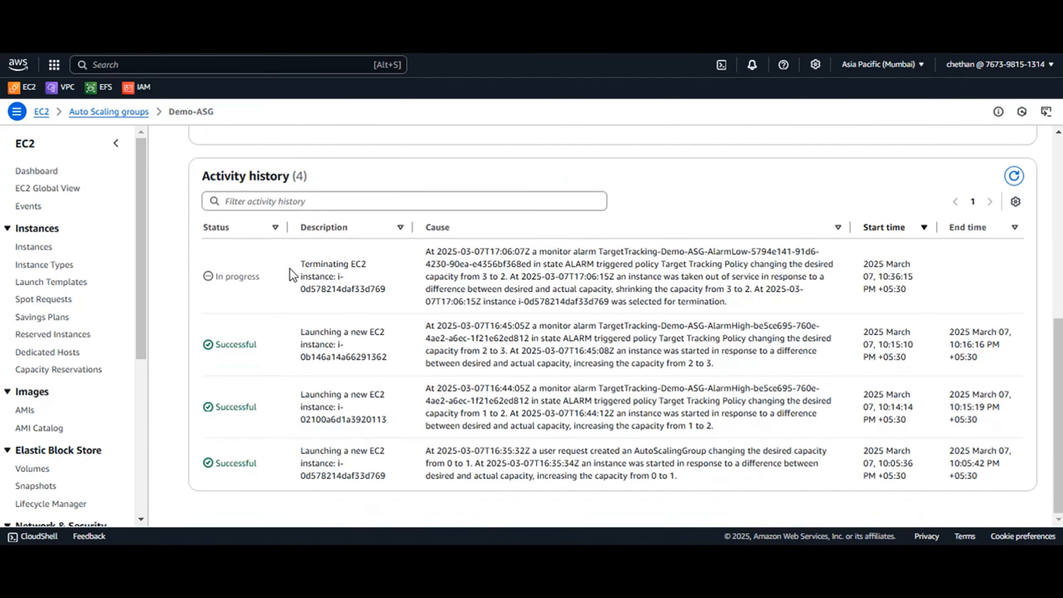
drag(370, 290, 385, 290)
drag(370, 476, 385, 477)
click(370, 288)
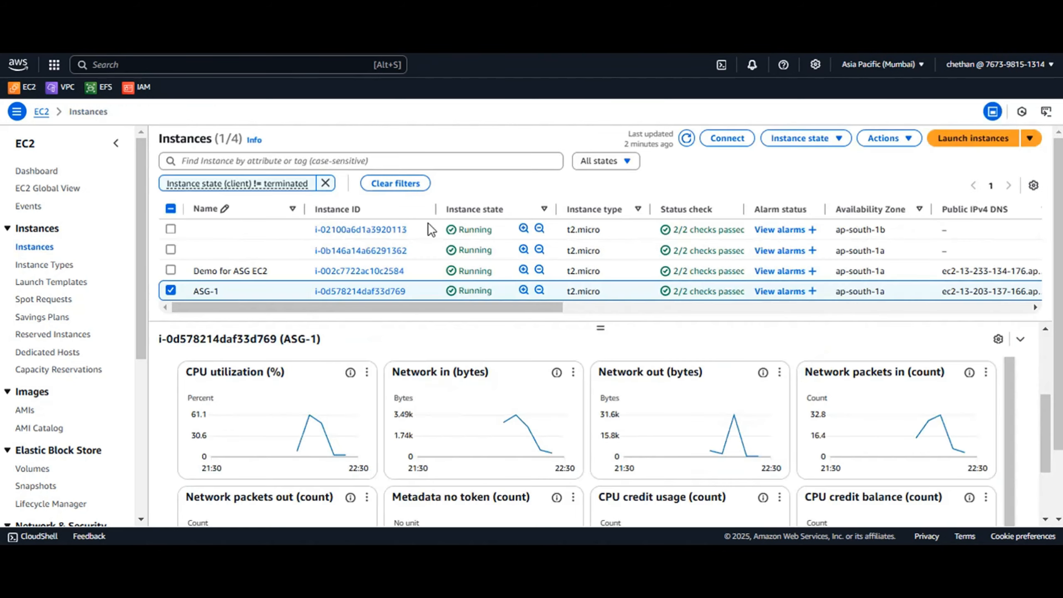
Refresh the instances list and check the instance state of ASG-1
click(686, 138)
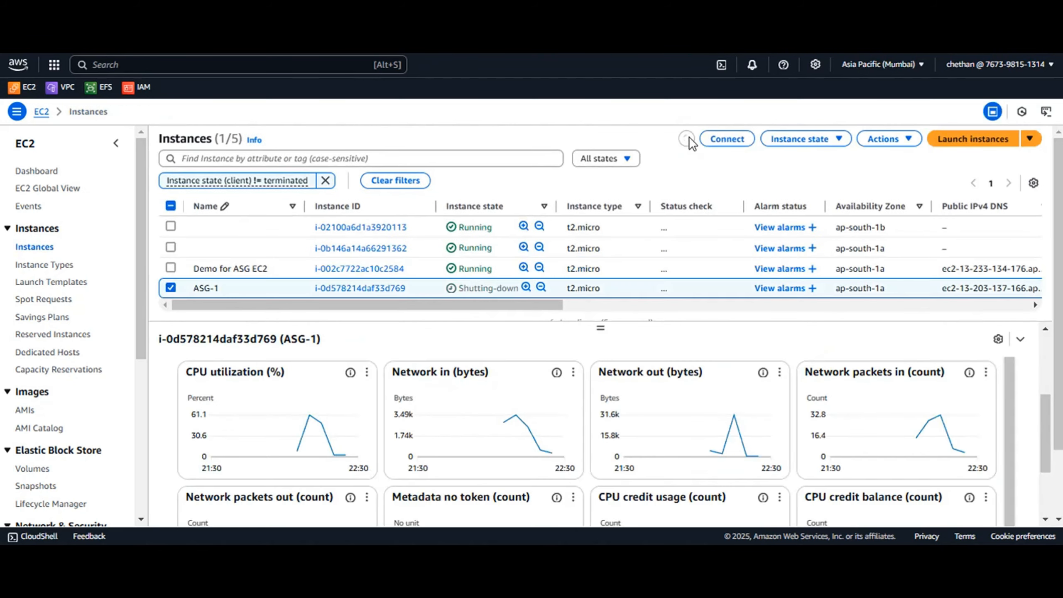
drag(459, 291, 523, 292)
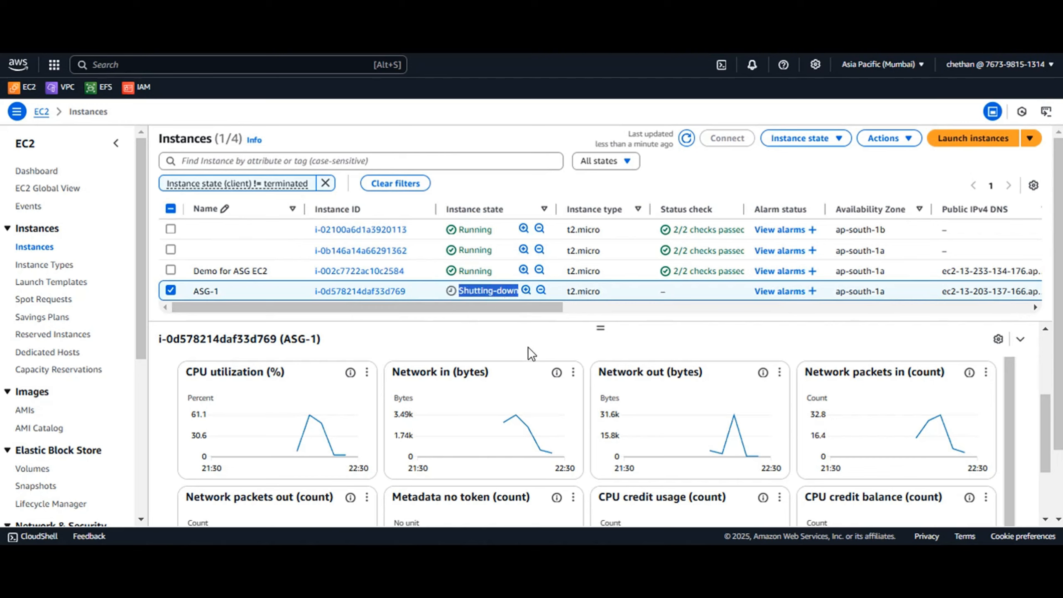